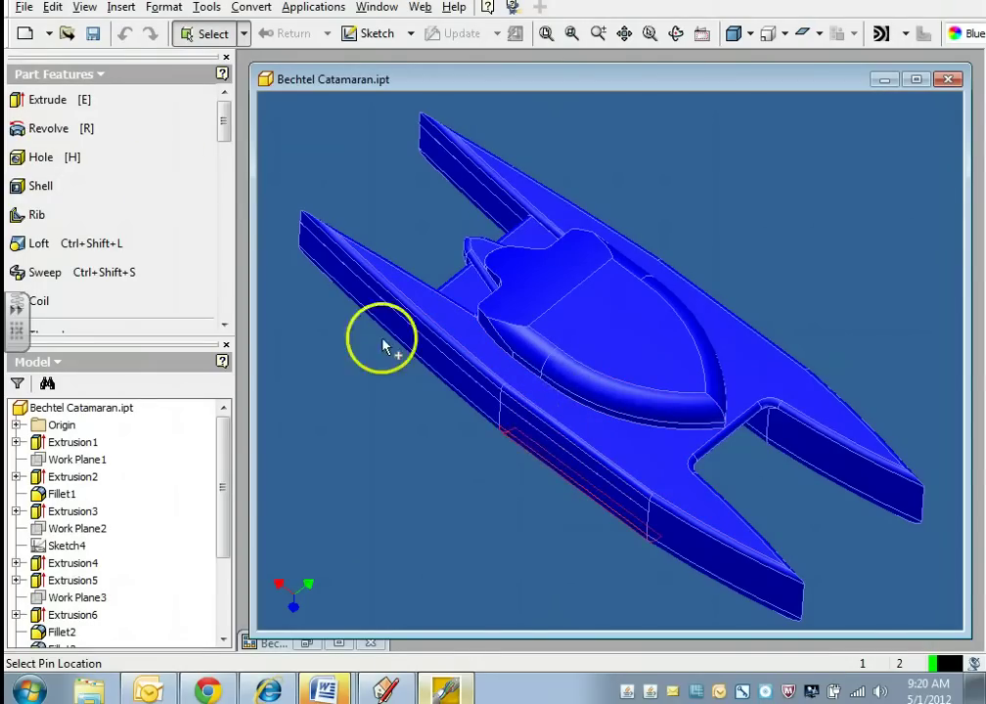
# Create Drawing1 from the Metric ANSI (mm).idw template
pyautogui.click(30, 34)
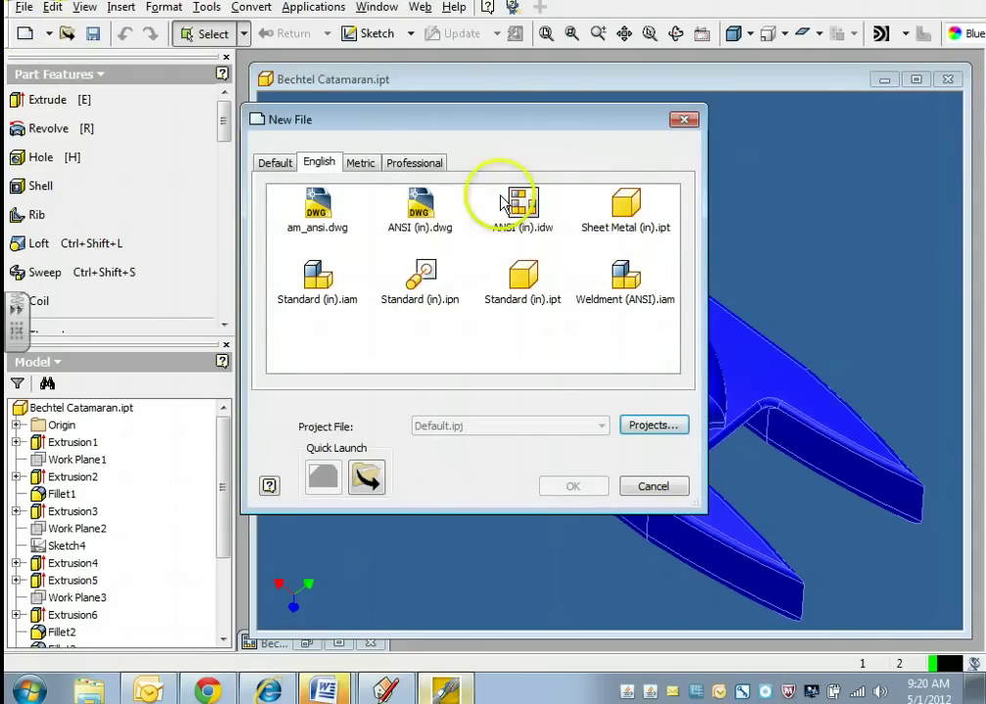
pyautogui.click(362, 166)
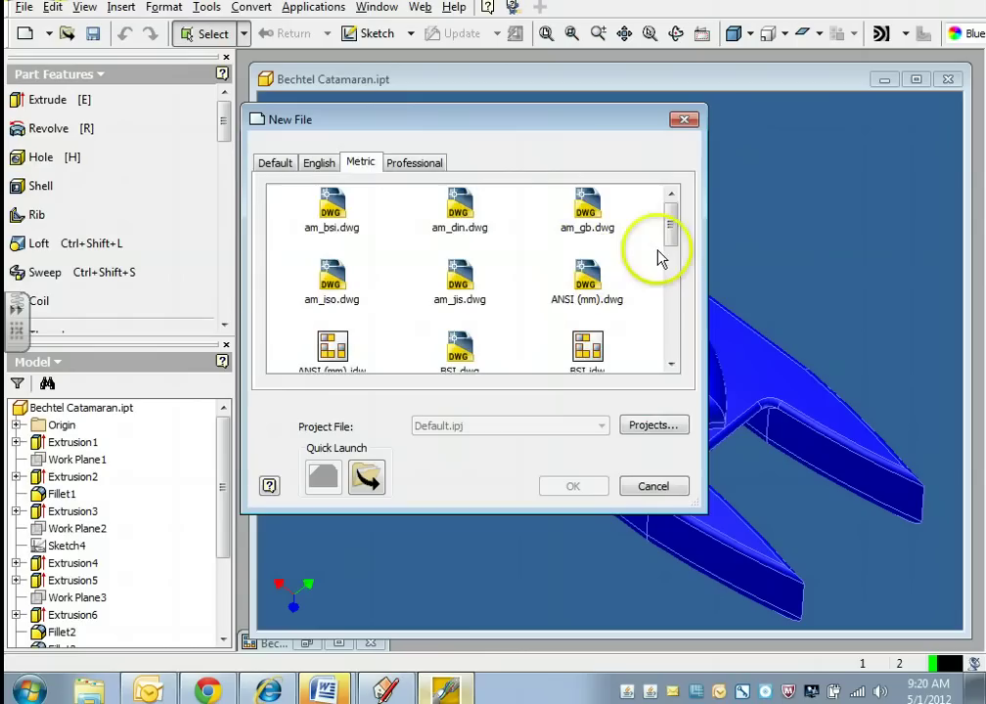
pyautogui.moveTo(668, 231); pyautogui.dragTo(670, 250)
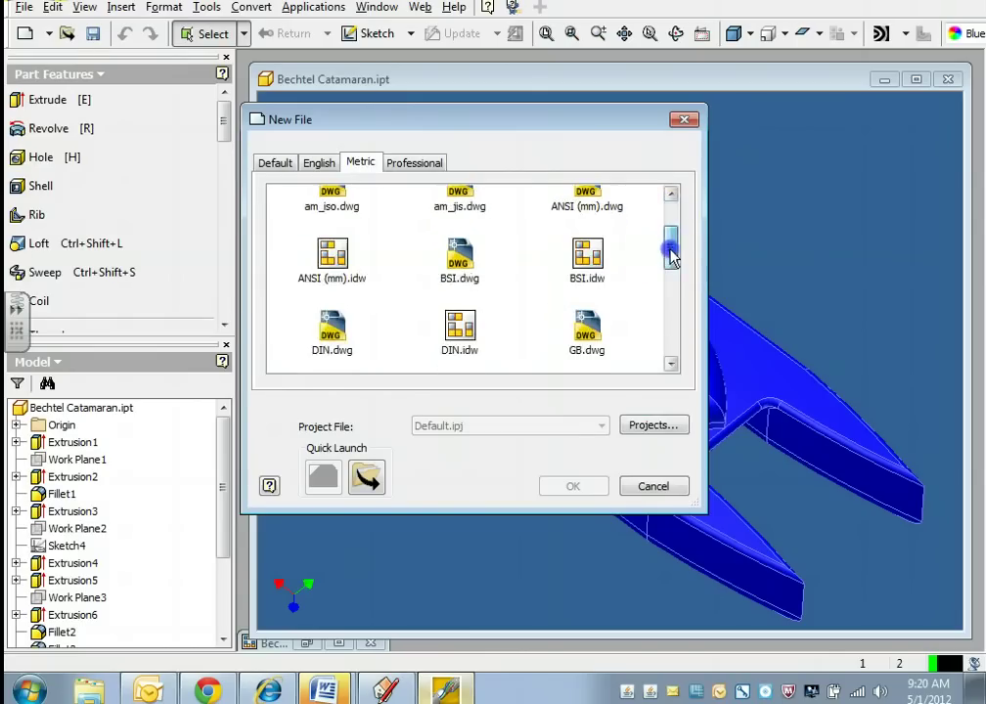
pyautogui.click(328, 254)
pyautogui.click(575, 487)
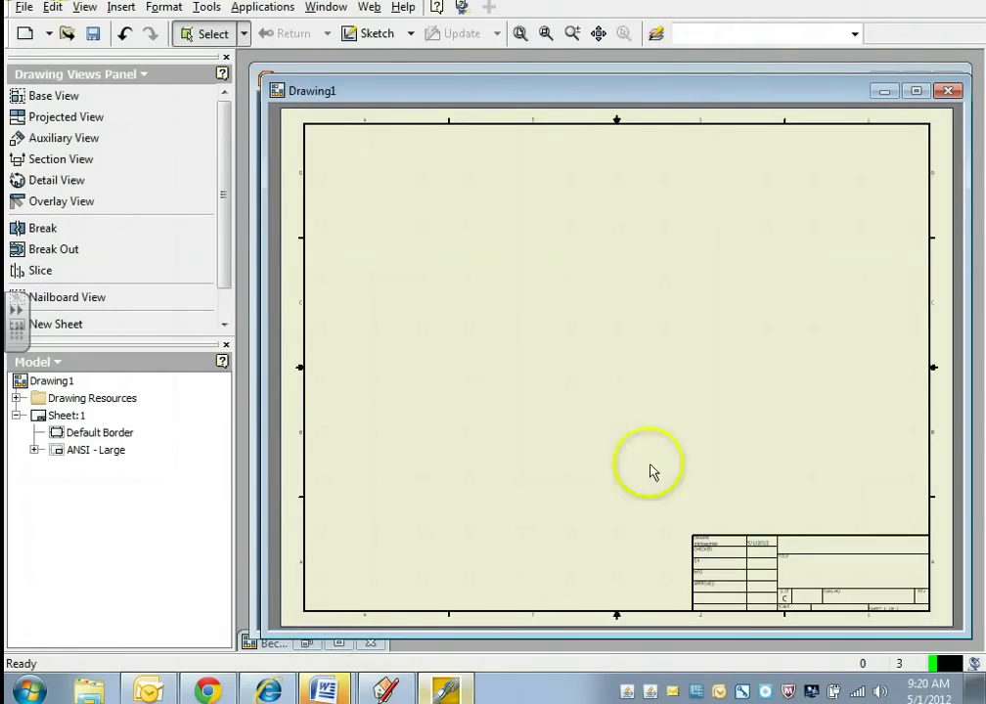
# Bring up Bechtel Catamaran-1.idw and zoom over its dimensioned 1/2-scale views
pyautogui.click(310, 642)
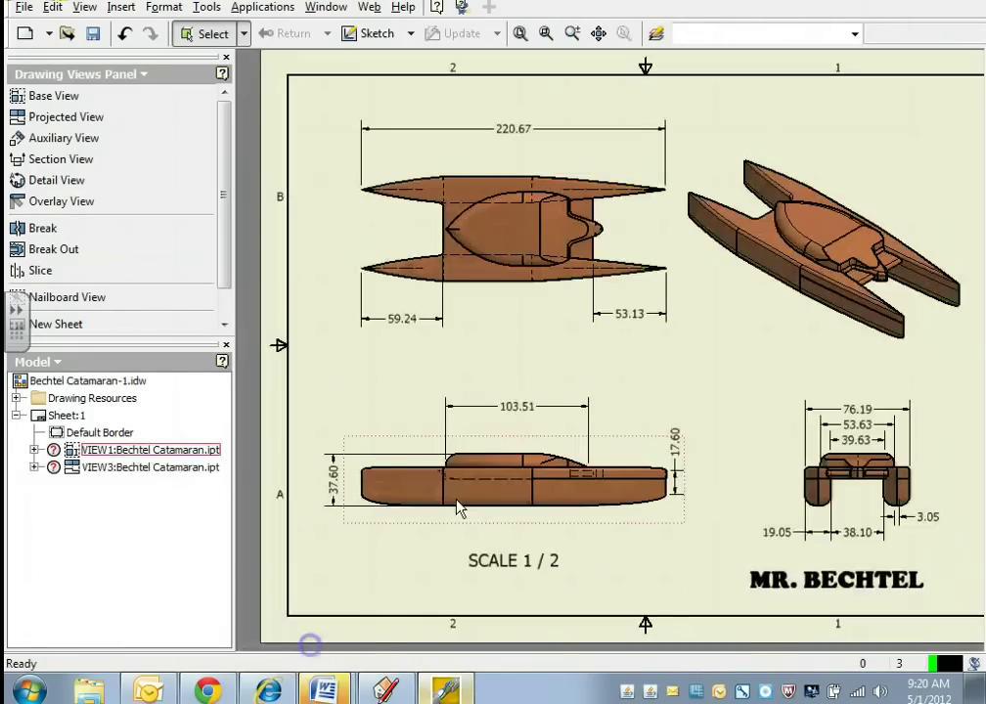
pyautogui.scroll(-2, 682, 495)
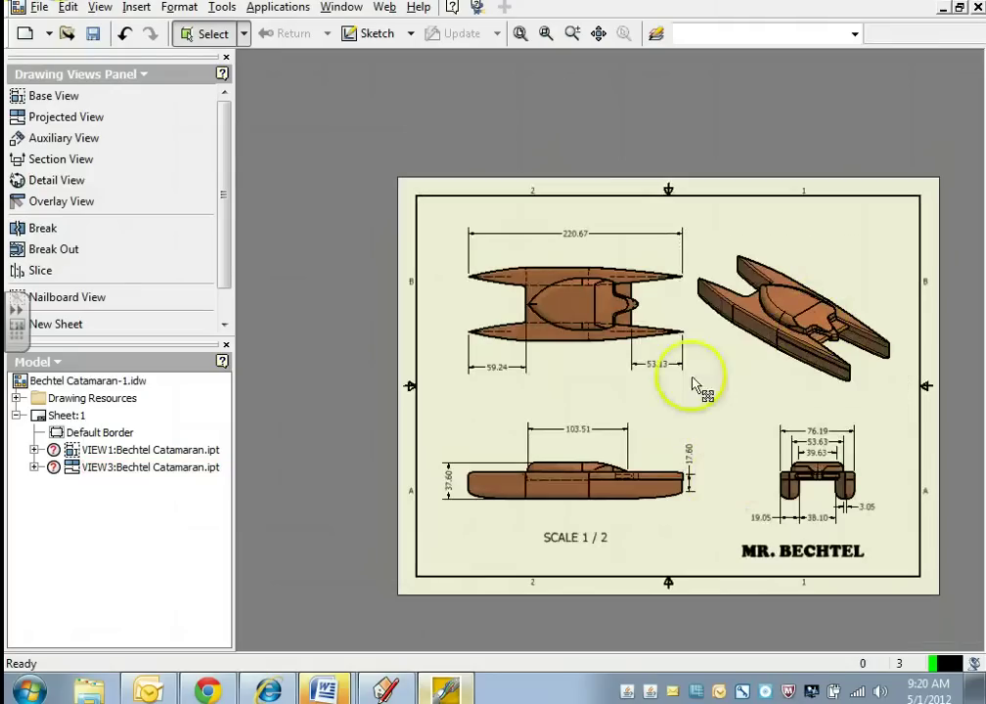
pyautogui.scroll(1, 646, 385)
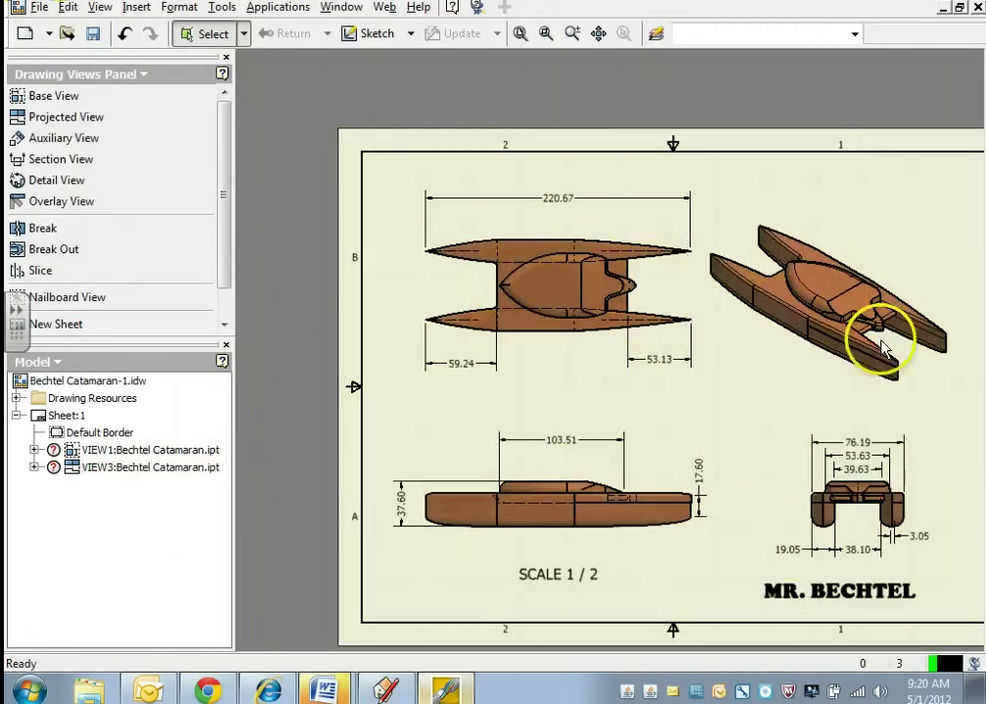
pyautogui.scroll(-1, 841, 450)
pyautogui.scroll(1, 704, 518)
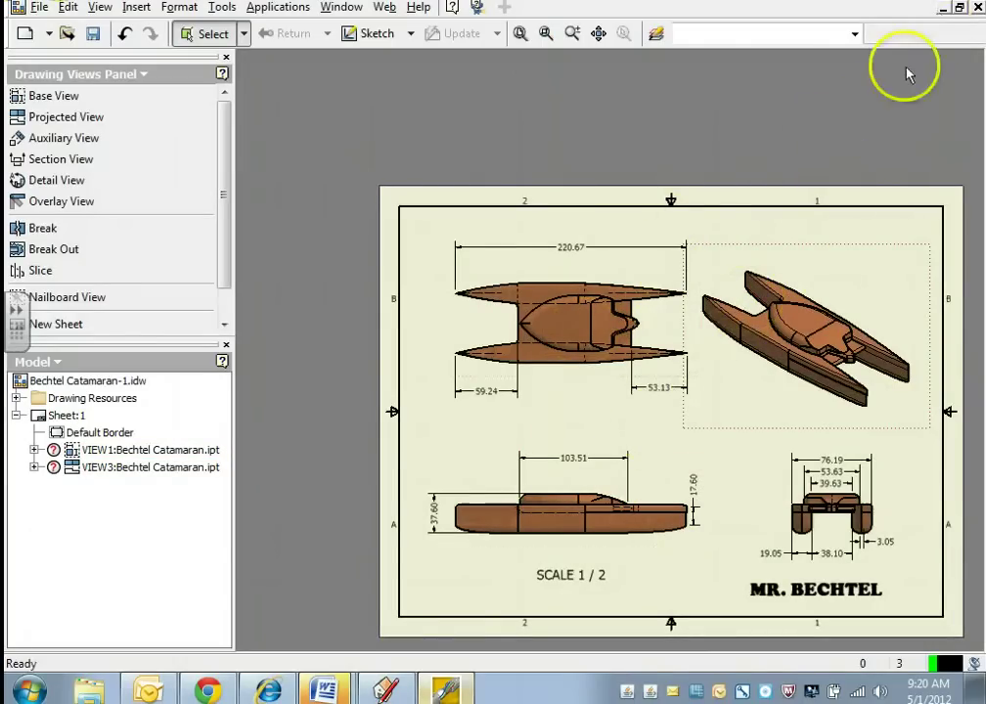
# Return to Drawing1 and change the sheet size to A
pyautogui.click(940, 11)
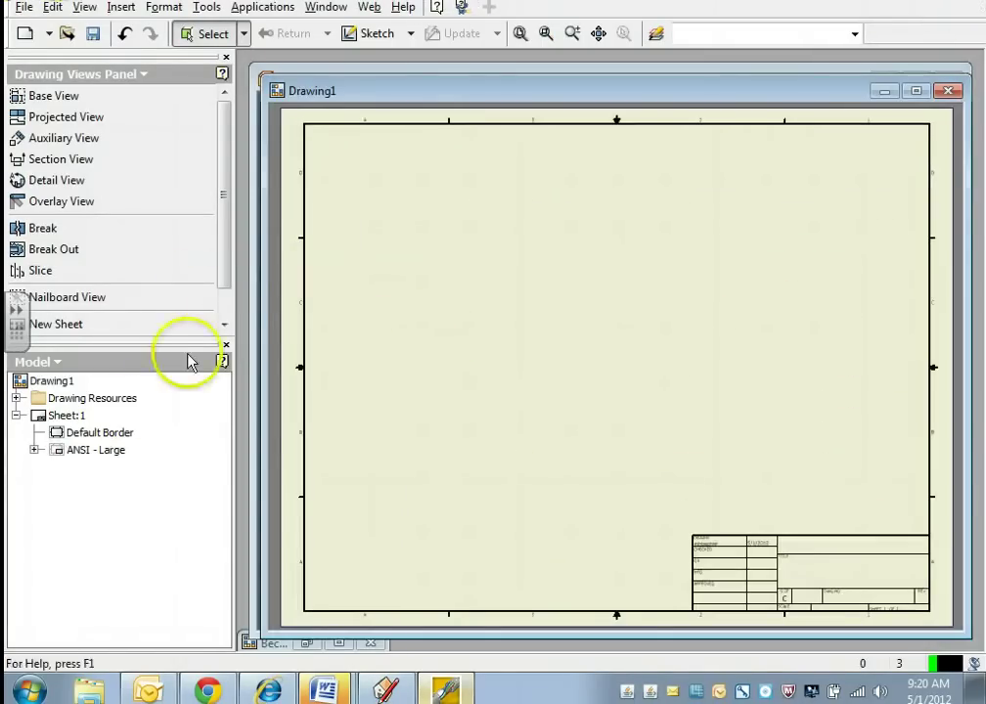
pyautogui.rightClick(76, 413)
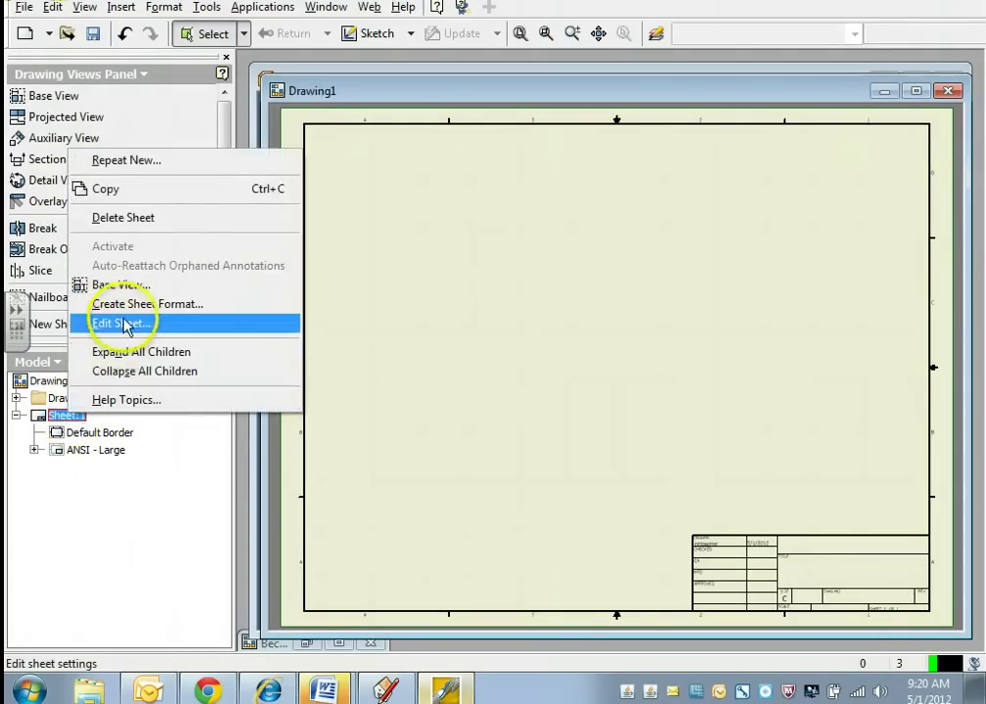
pyautogui.click(125, 323)
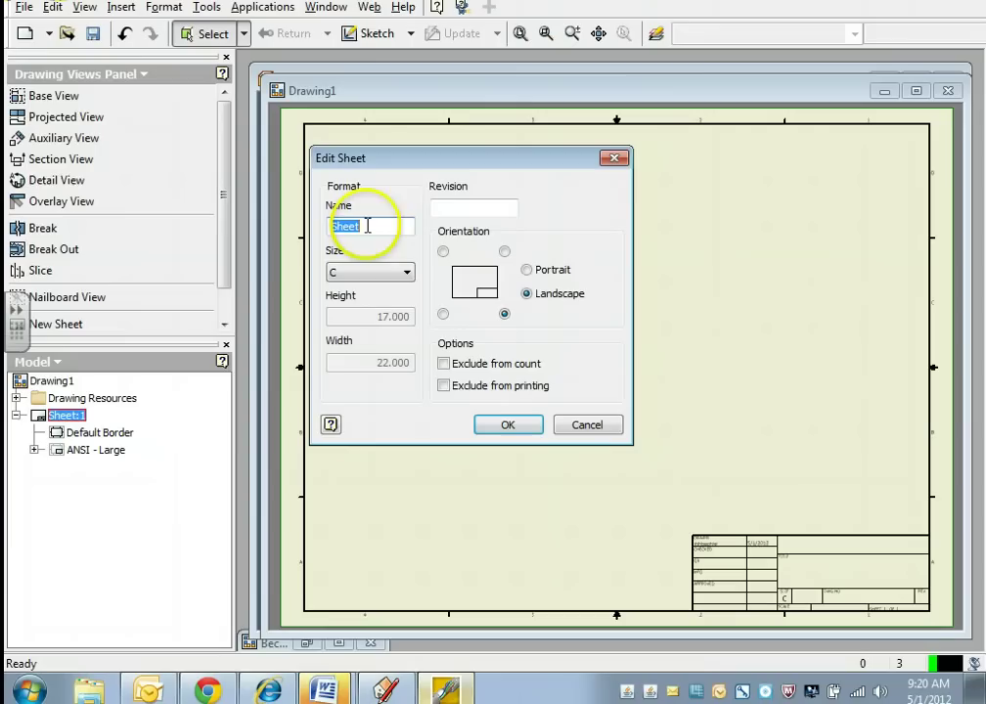
pyautogui.click(376, 274)
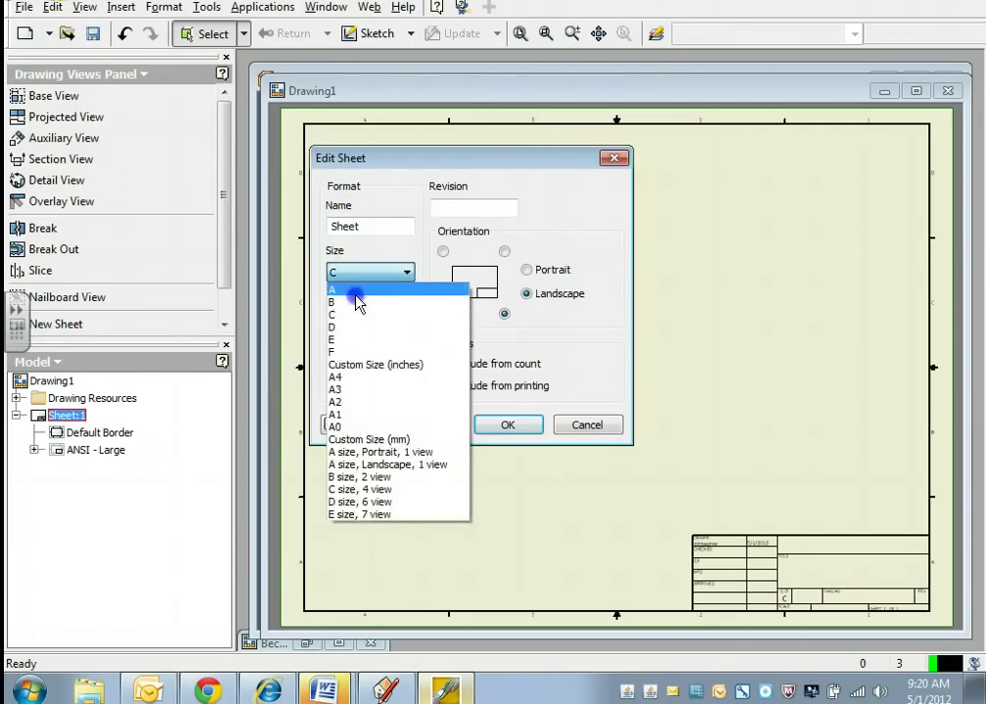
pyautogui.click(356, 292)
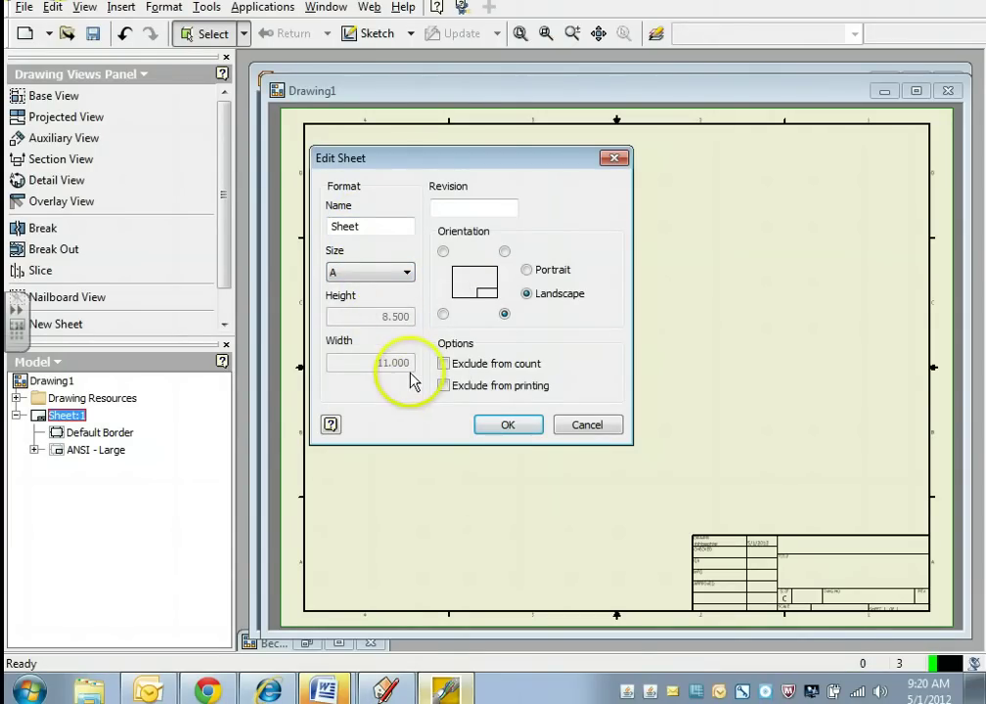
pyautogui.click(505, 426)
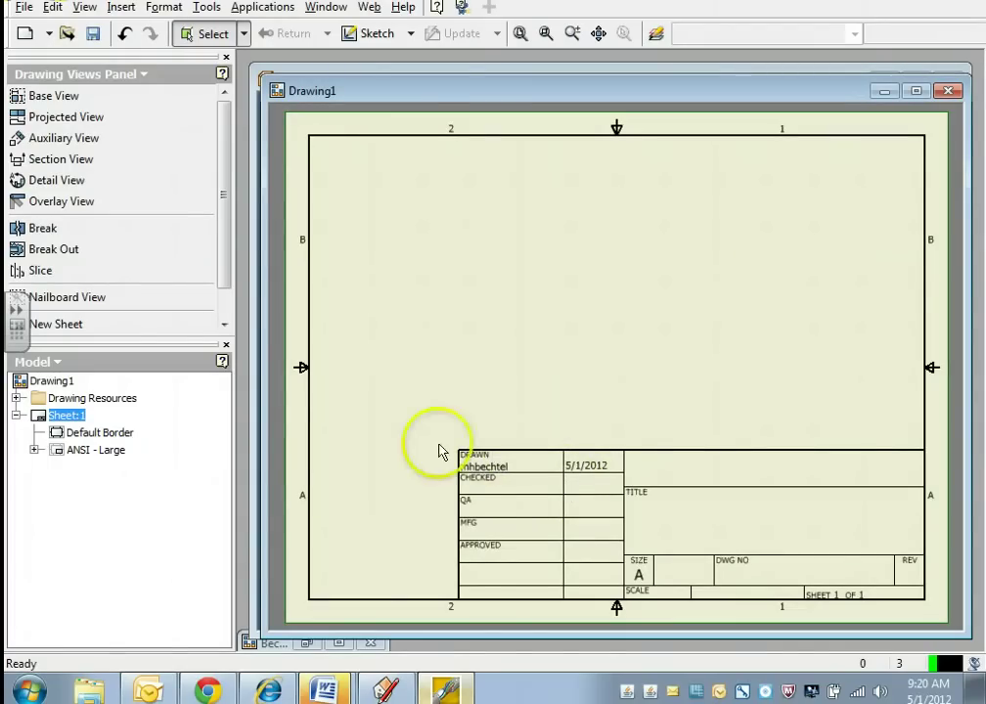
# Delete the ANSI - Large title block and reopen the sheet settings to verify them
pyautogui.rightClick(122, 450)
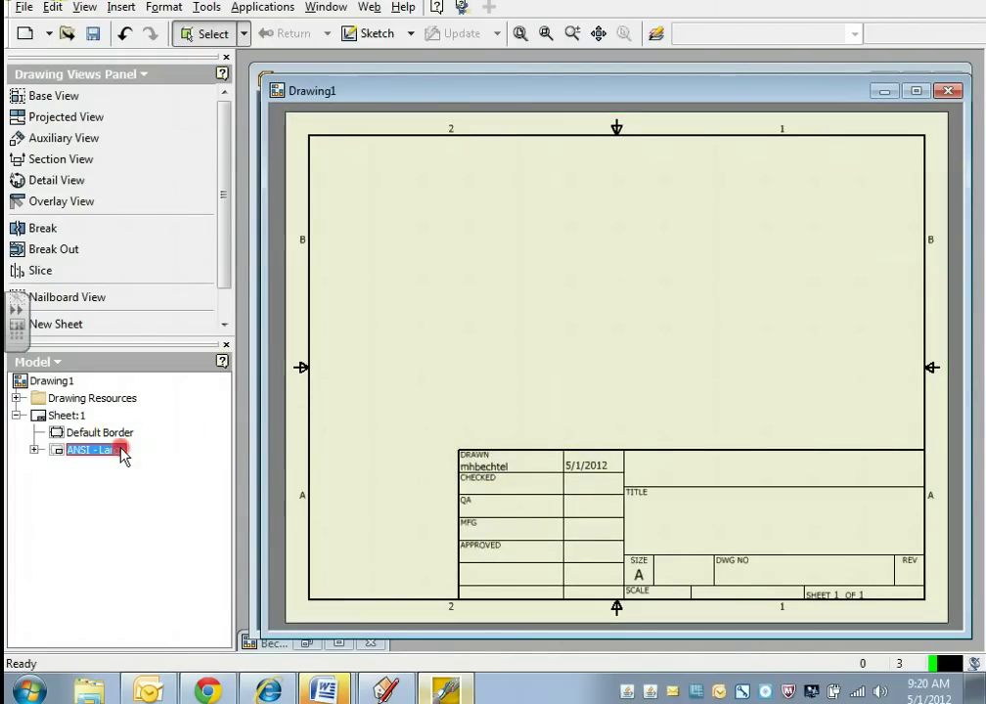
pyautogui.click(149, 487)
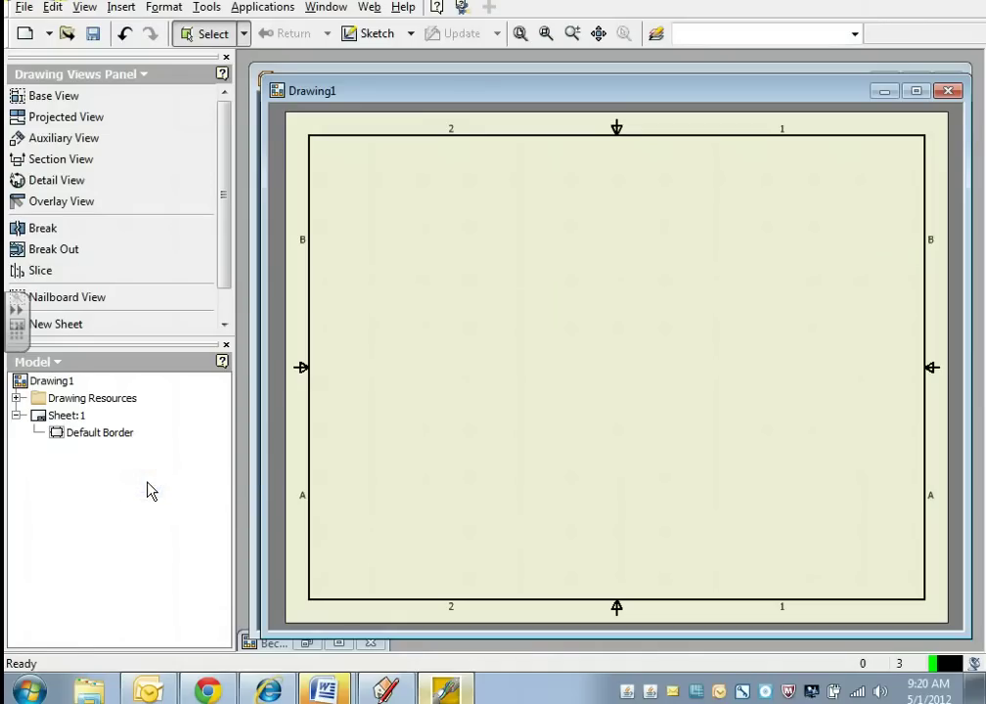
pyautogui.rightClick(76, 421)
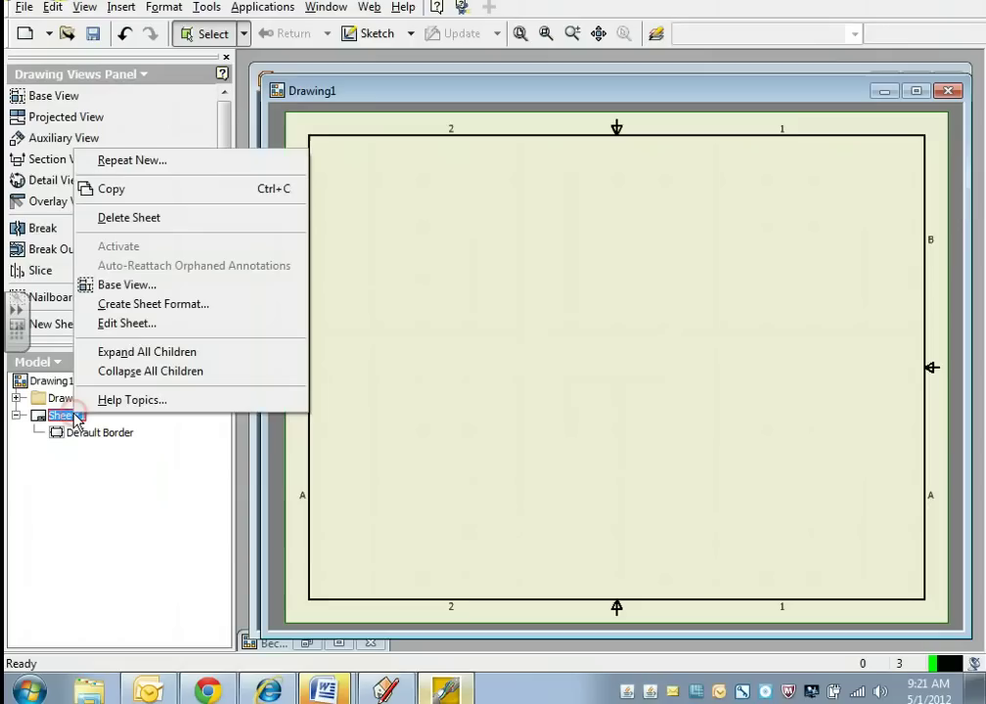
pyautogui.click(149, 332)
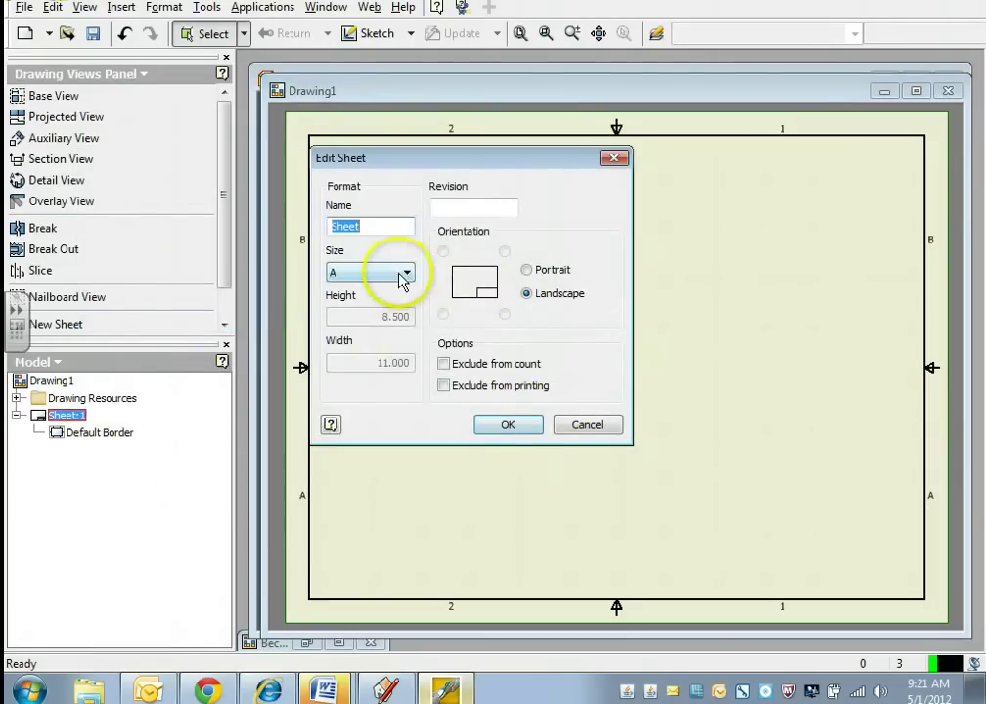
# Place a shaded Top base view at scale 1/2, with its scale label shown, in the lower left
pyautogui.click(583, 430)
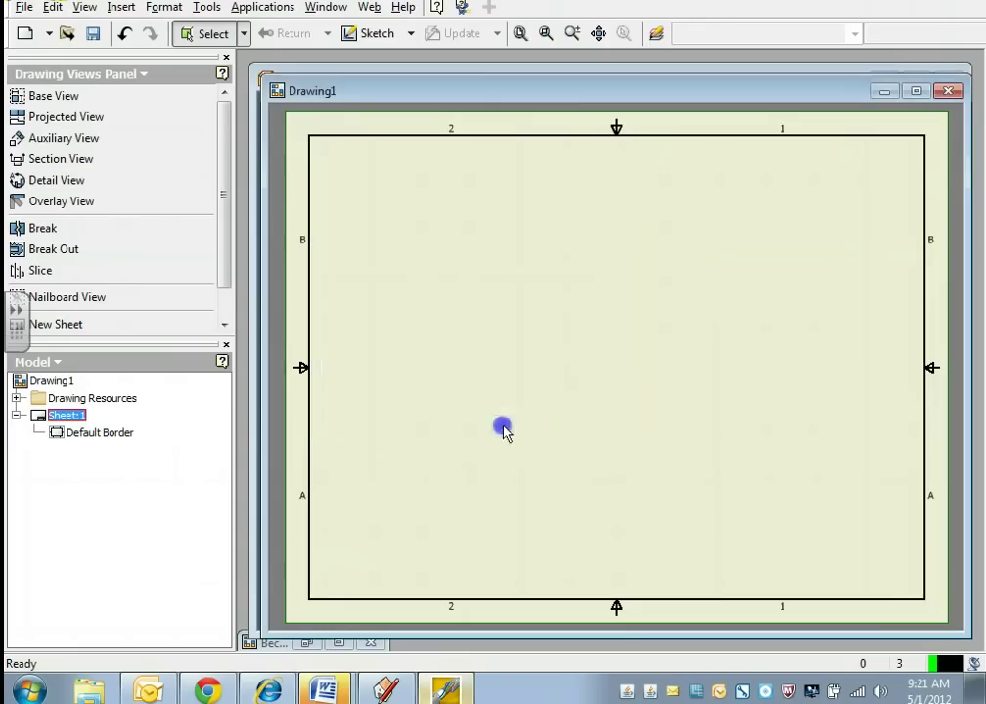
pyautogui.click(45, 98)
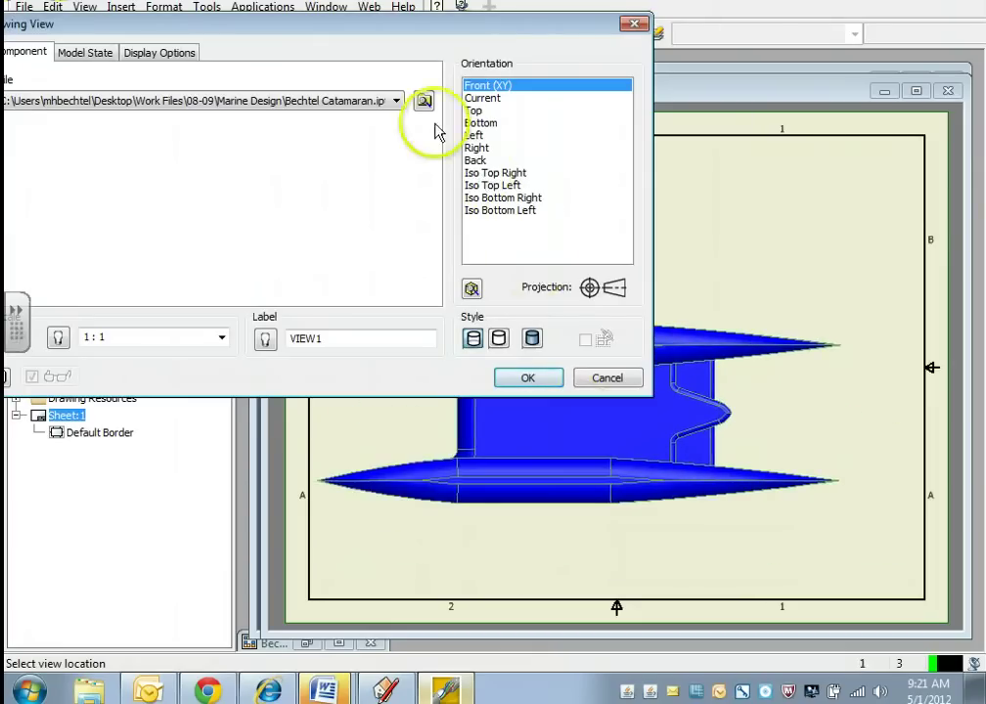
pyautogui.click(474, 109)
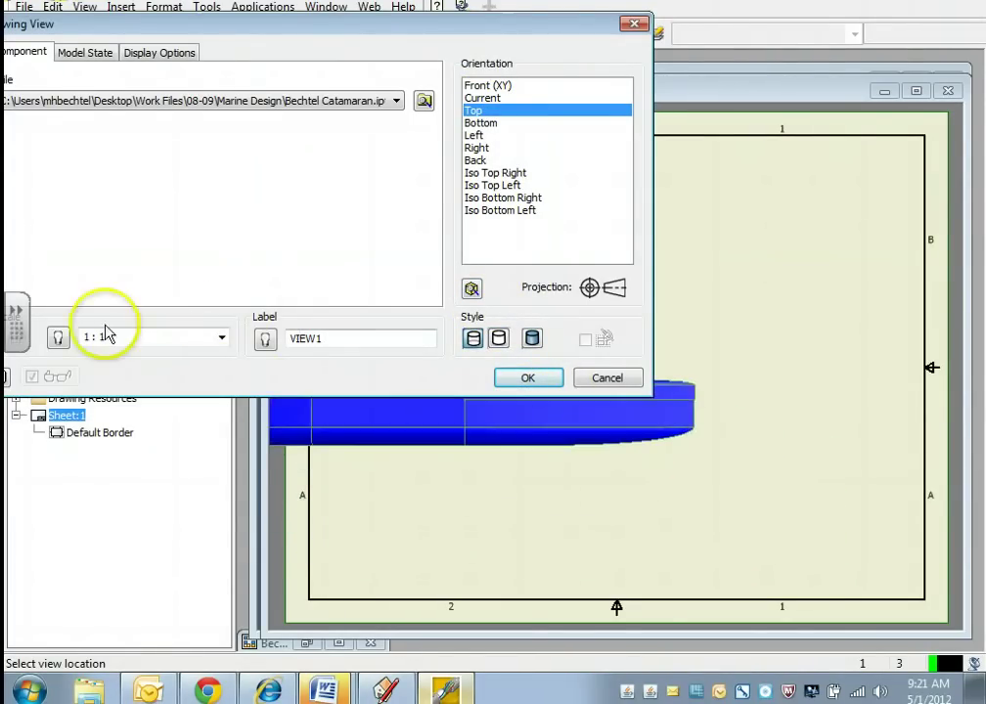
pyautogui.click(60, 339)
pyautogui.click(60, 339)
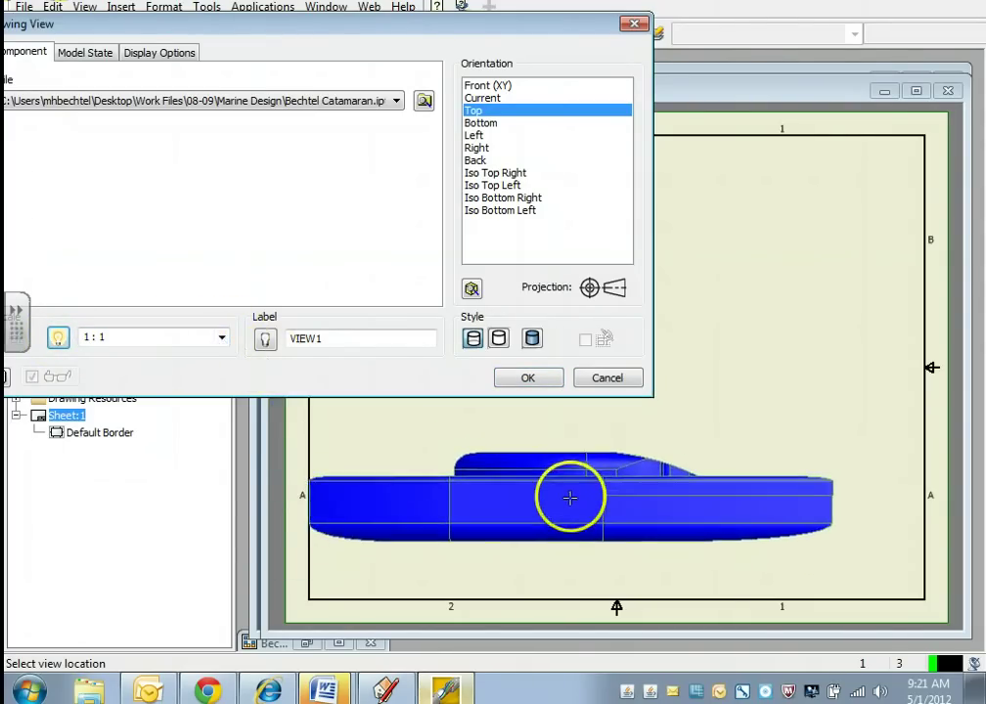
pyautogui.click(225, 337)
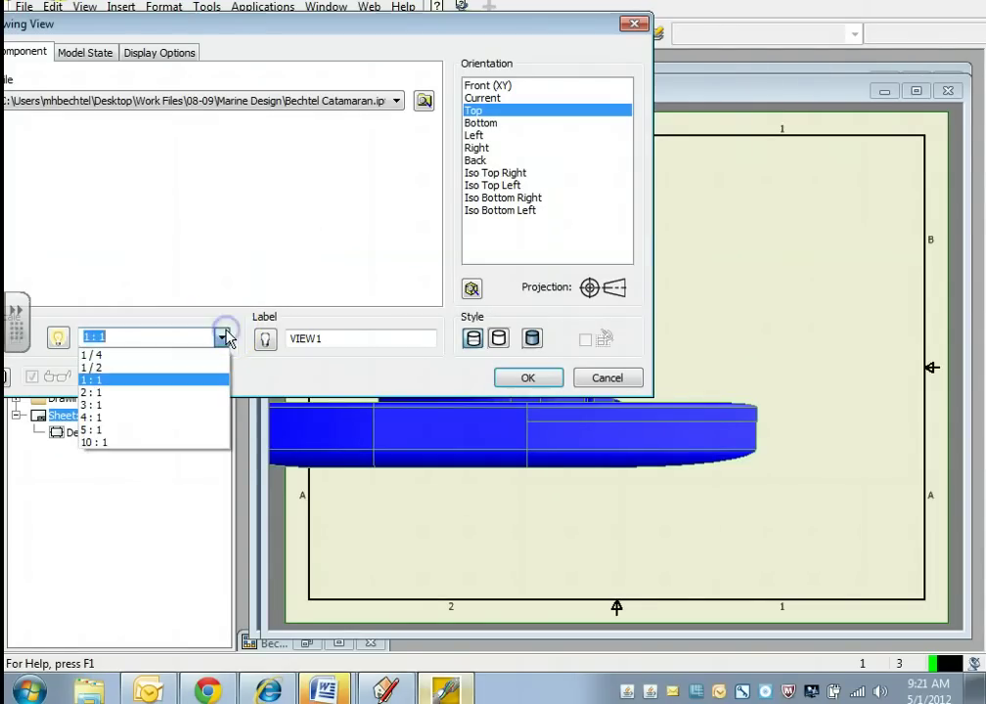
pyautogui.click(173, 365)
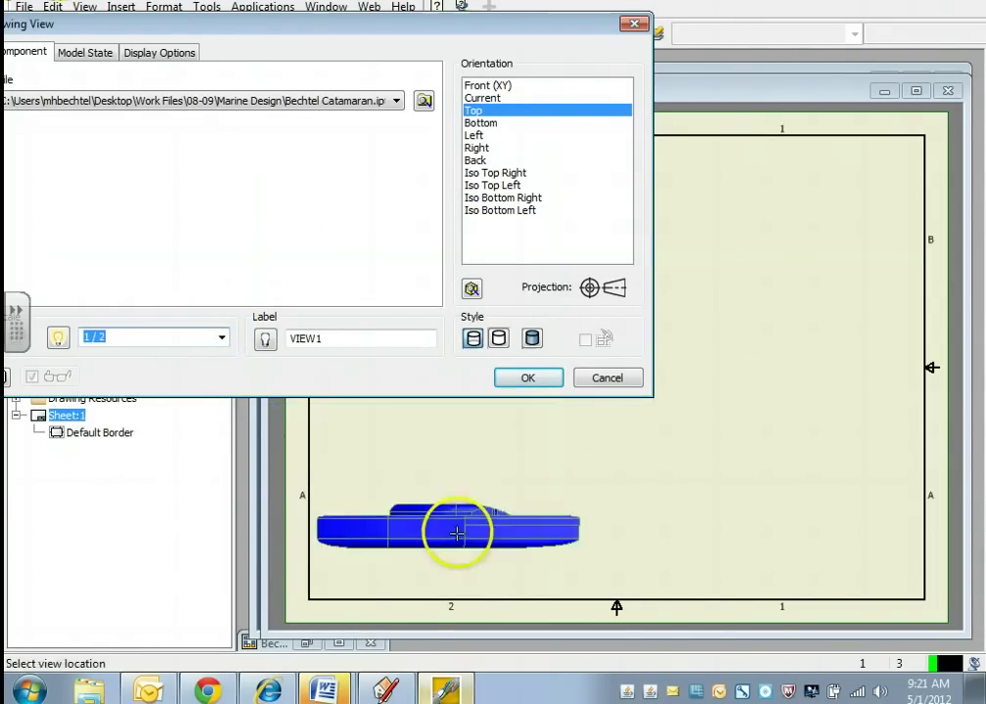
pyautogui.click(533, 337)
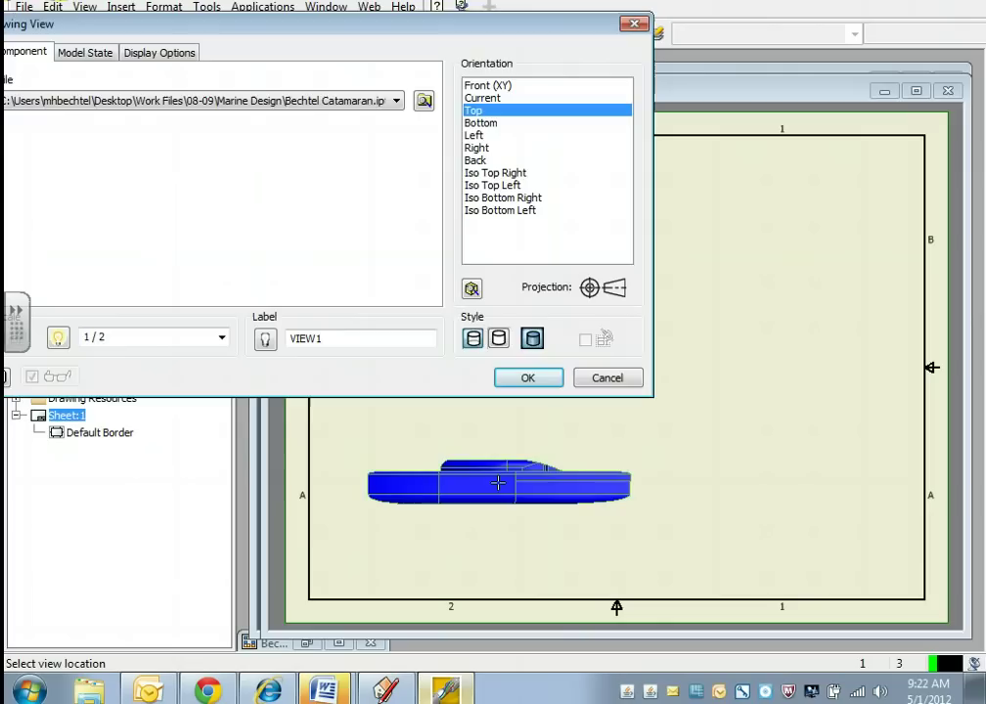
pyautogui.click(498, 483)
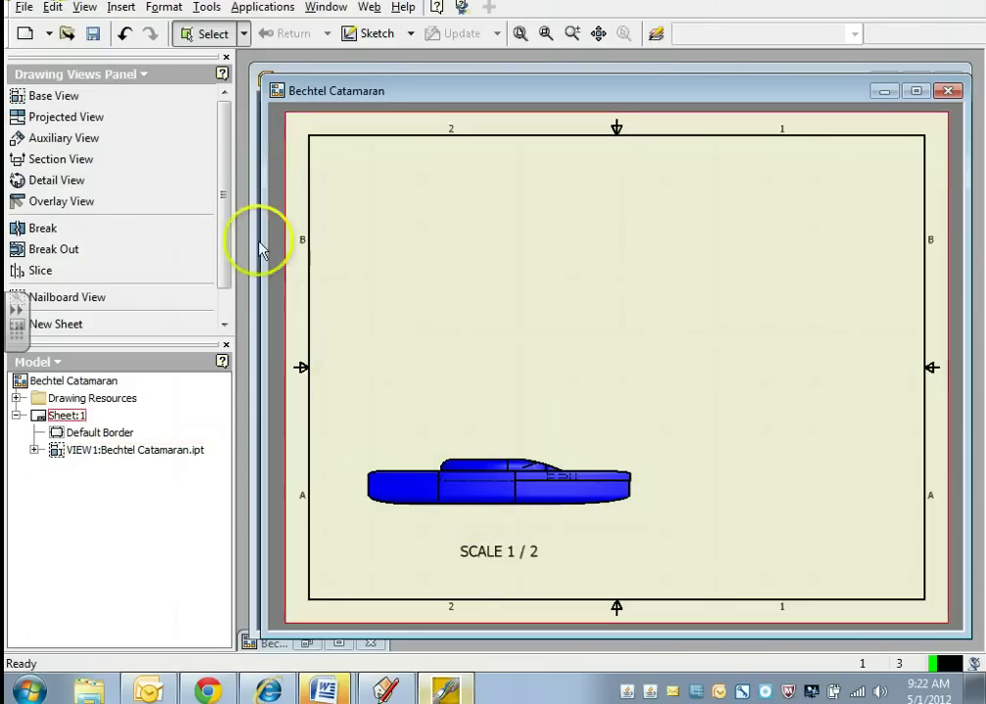
# Project a plan view, an isometric view and an end view from the base view
pyautogui.click(69, 118)
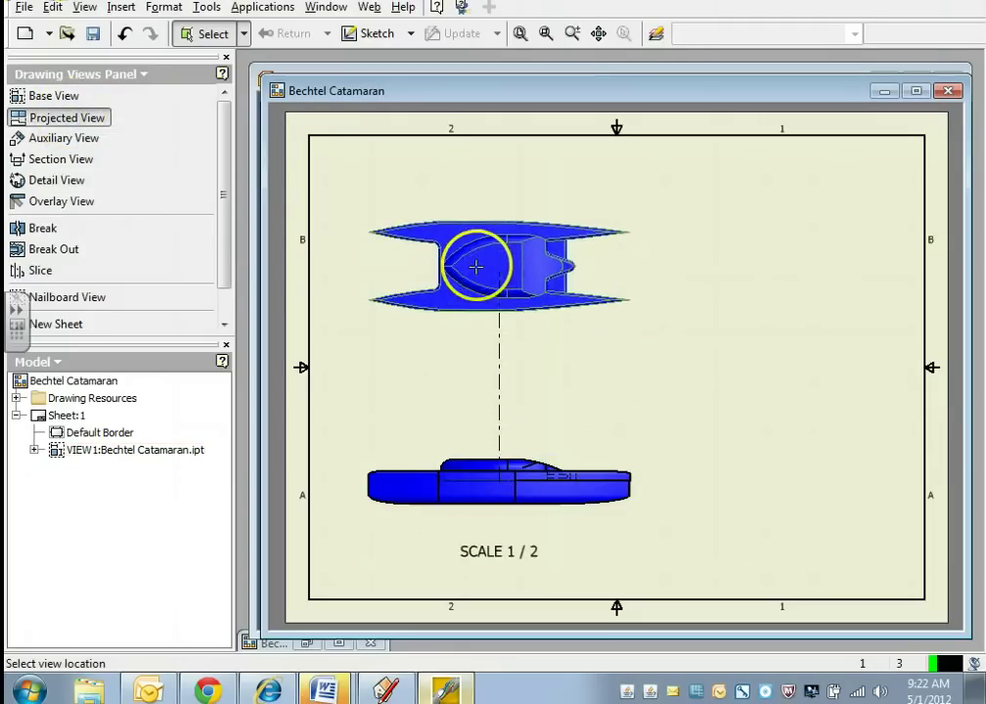
pyautogui.click(474, 267)
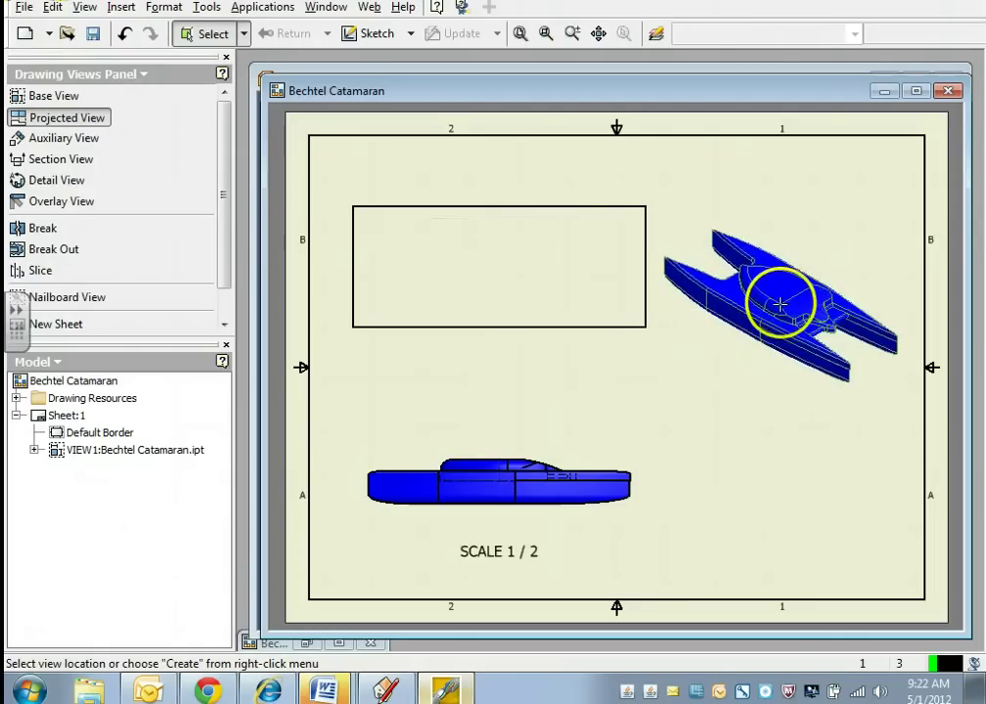
pyautogui.click(781, 297)
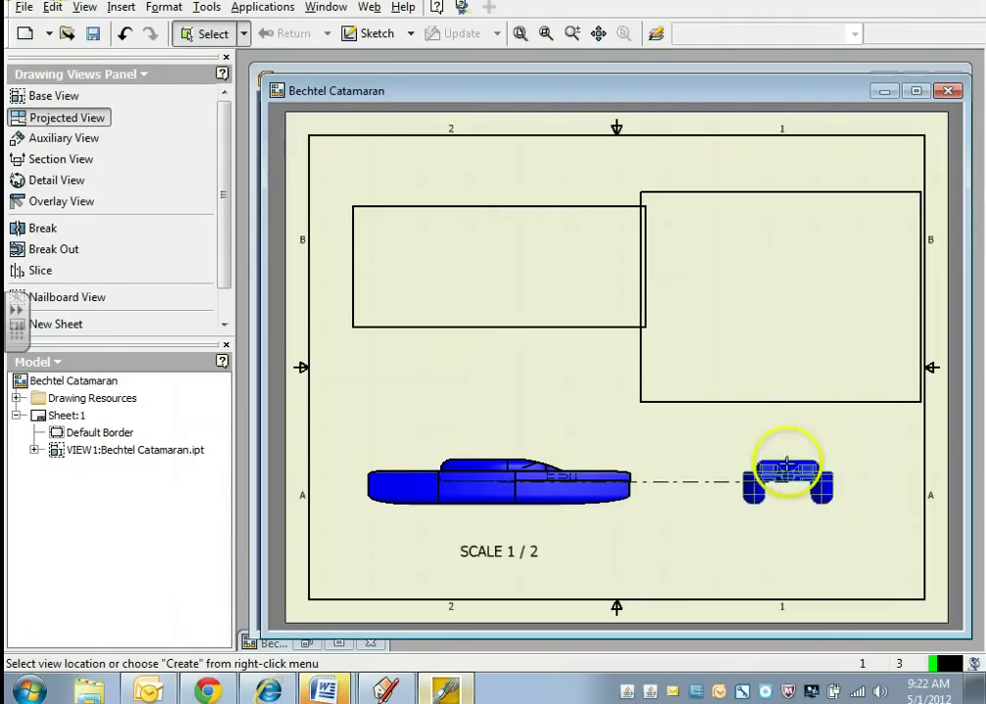
pyautogui.click(787, 475)
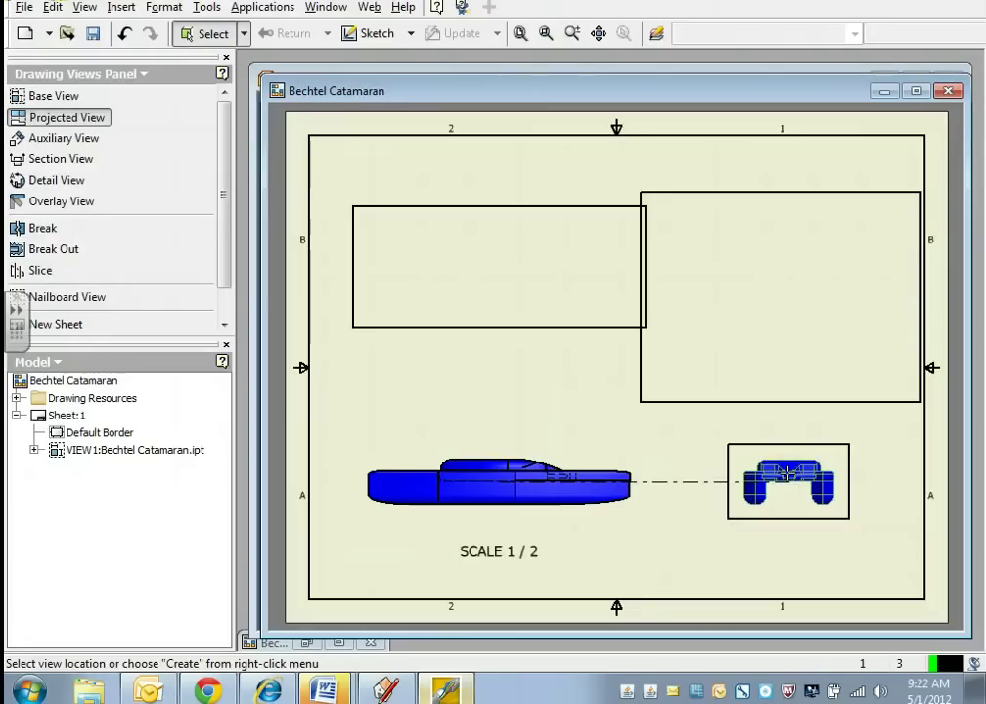
pyautogui.click(785, 471)
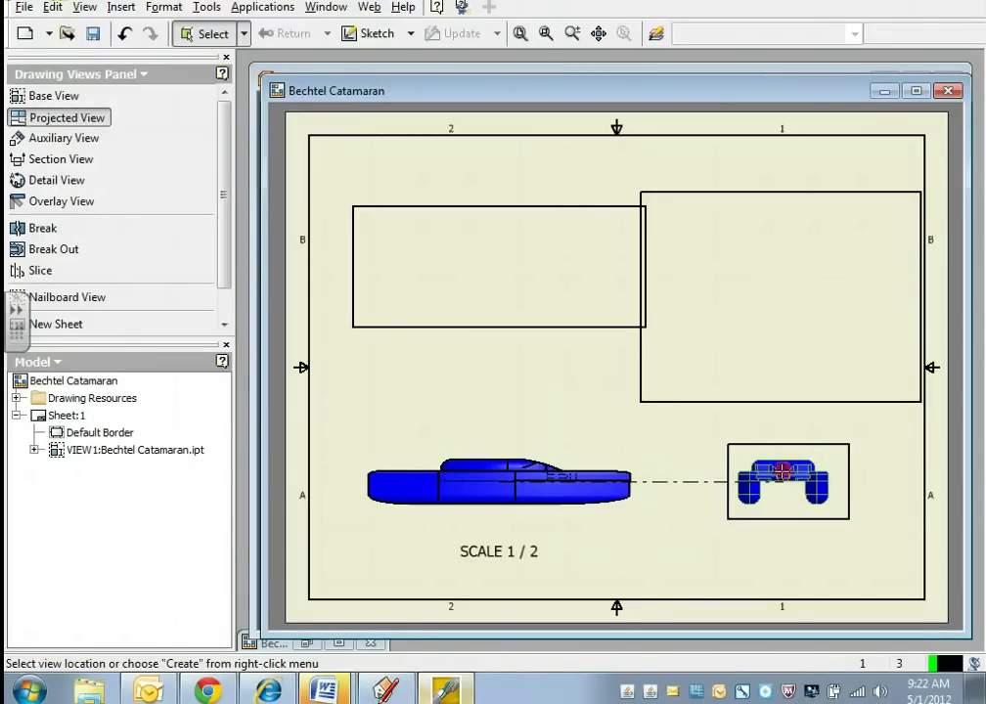
pyautogui.rightClick(784, 472)
pyautogui.click(794, 479)
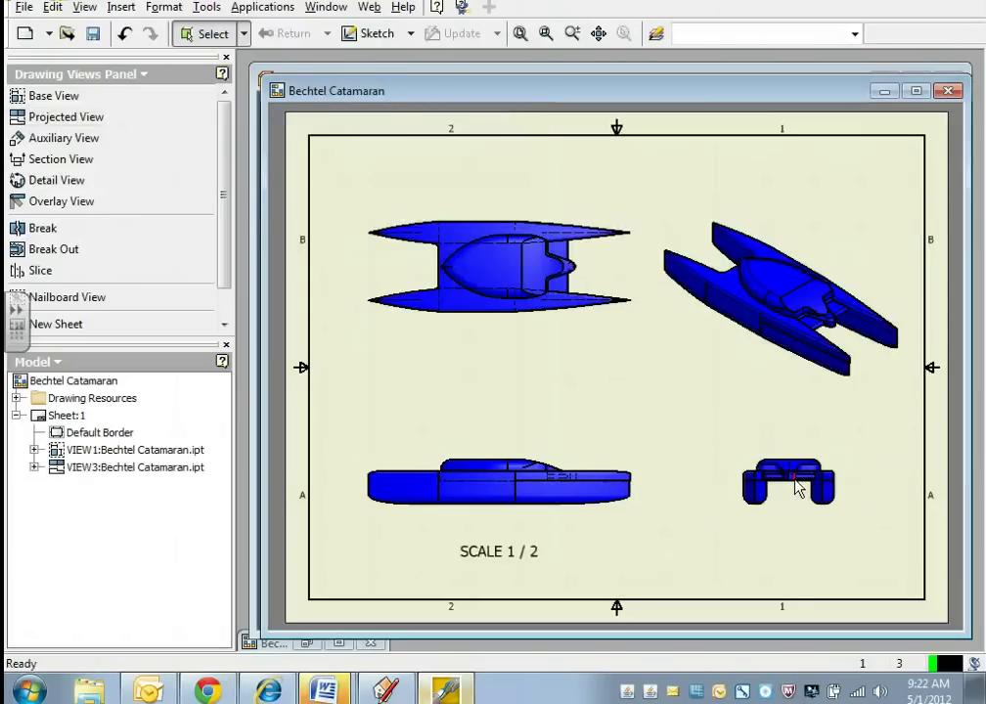
pyautogui.click(795, 497)
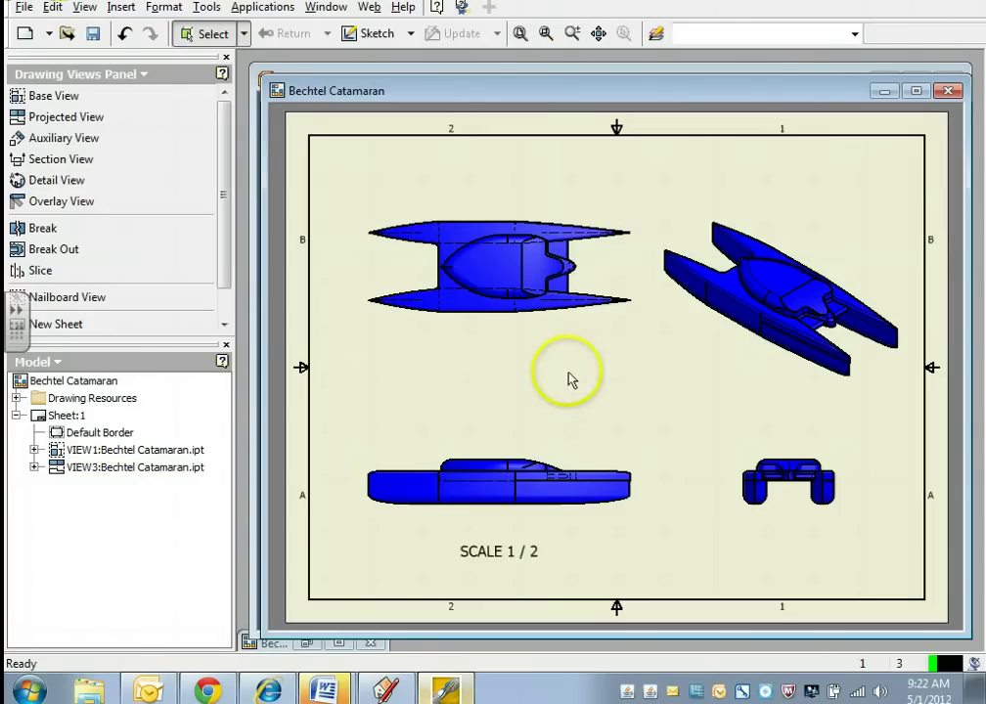
# Switch to the Drawing Annotation Panel and start the General Dimension tool
pyautogui.click(80, 78)
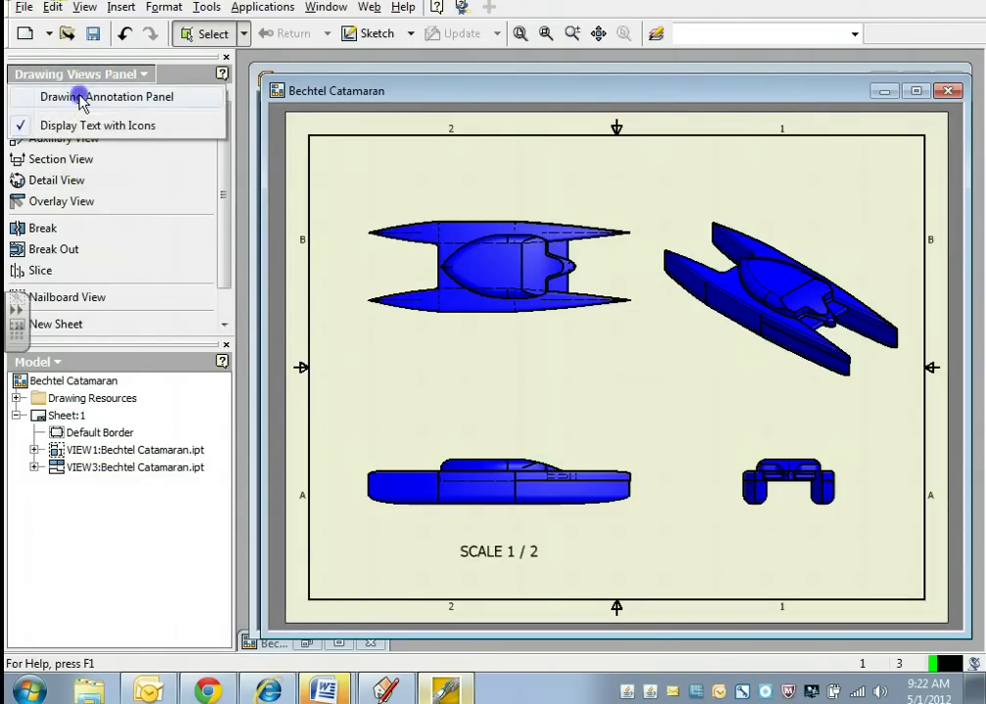
pyautogui.click(80, 101)
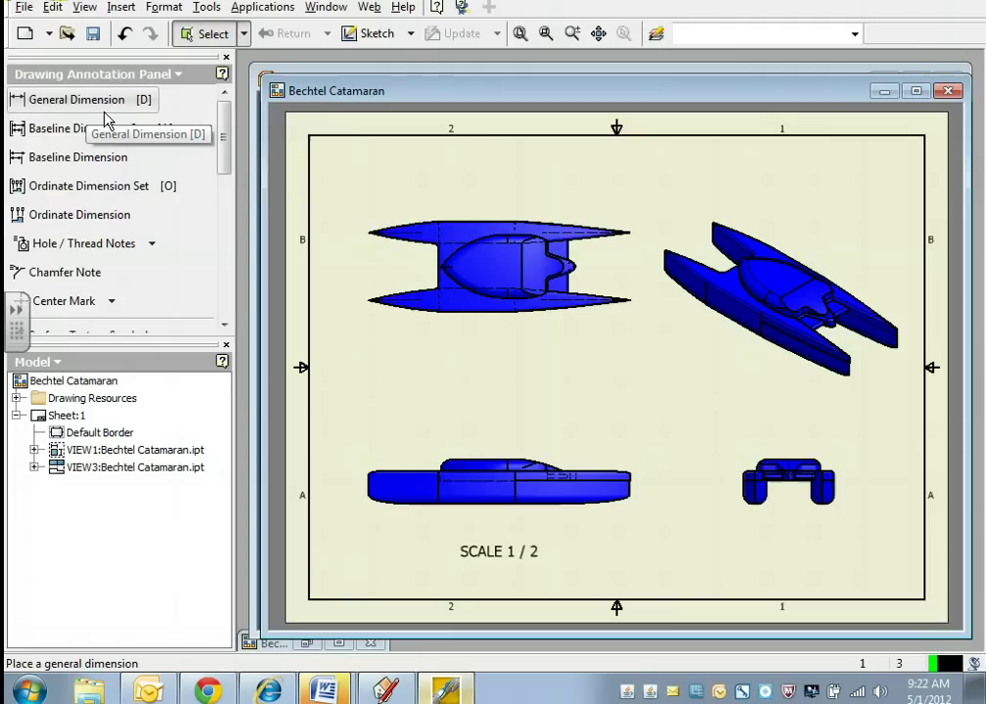
pyautogui.click(105, 116)
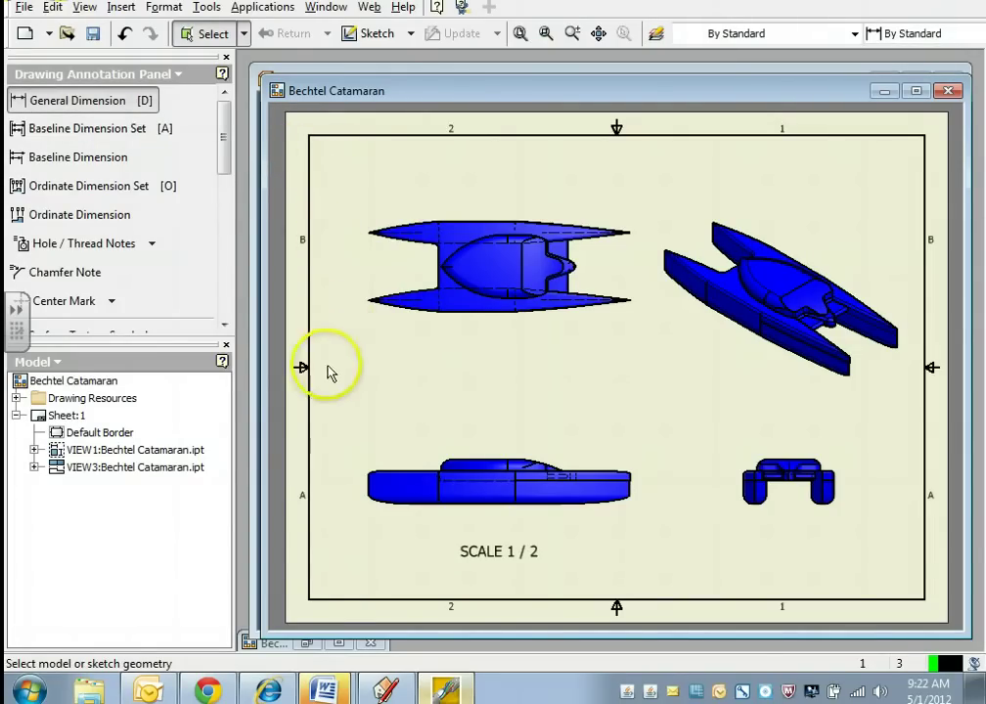
# Switch to Bechtel Catamaran-1.idw and inspect its 220.67 length and 76.19 width dimensions
pyautogui.click(309, 644)
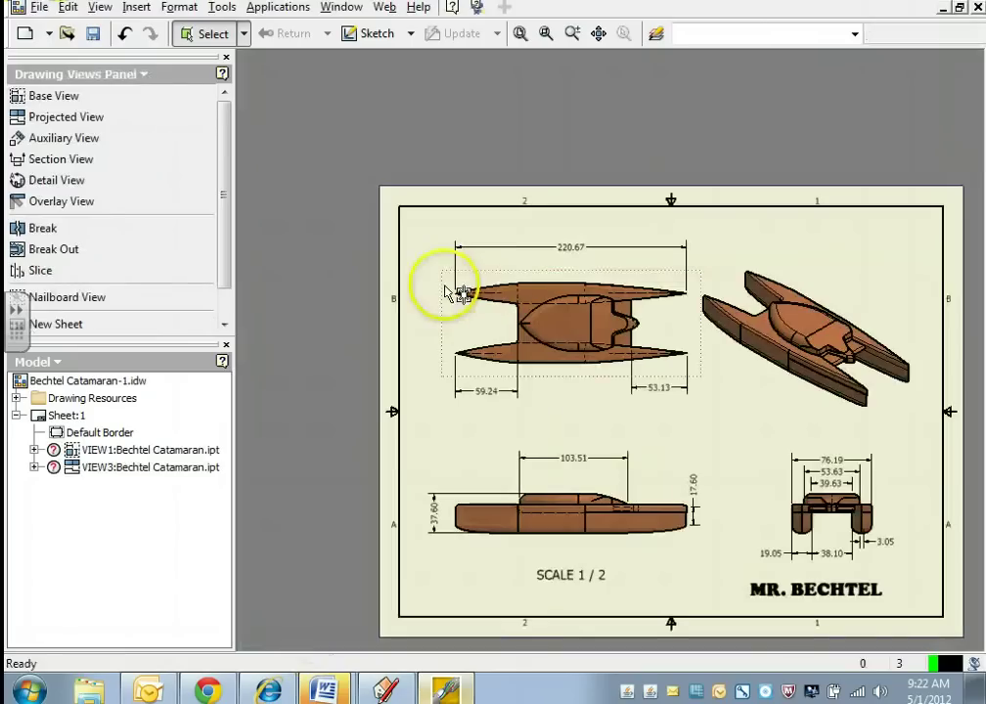
pyautogui.click(456, 248)
pyautogui.click(447, 244)
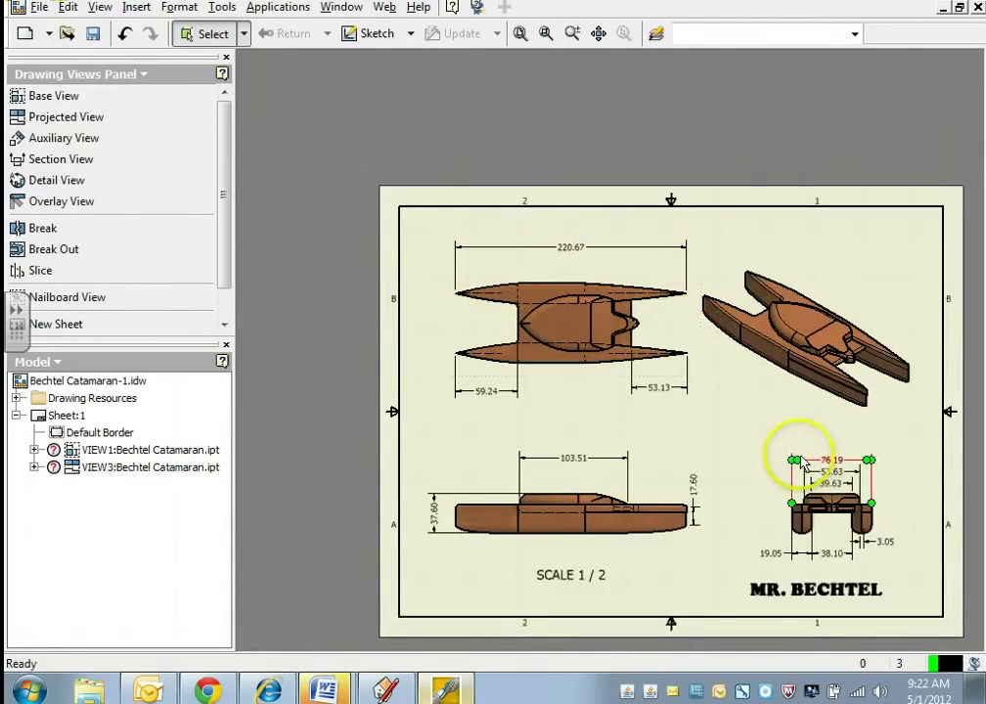
pyautogui.click(599, 555)
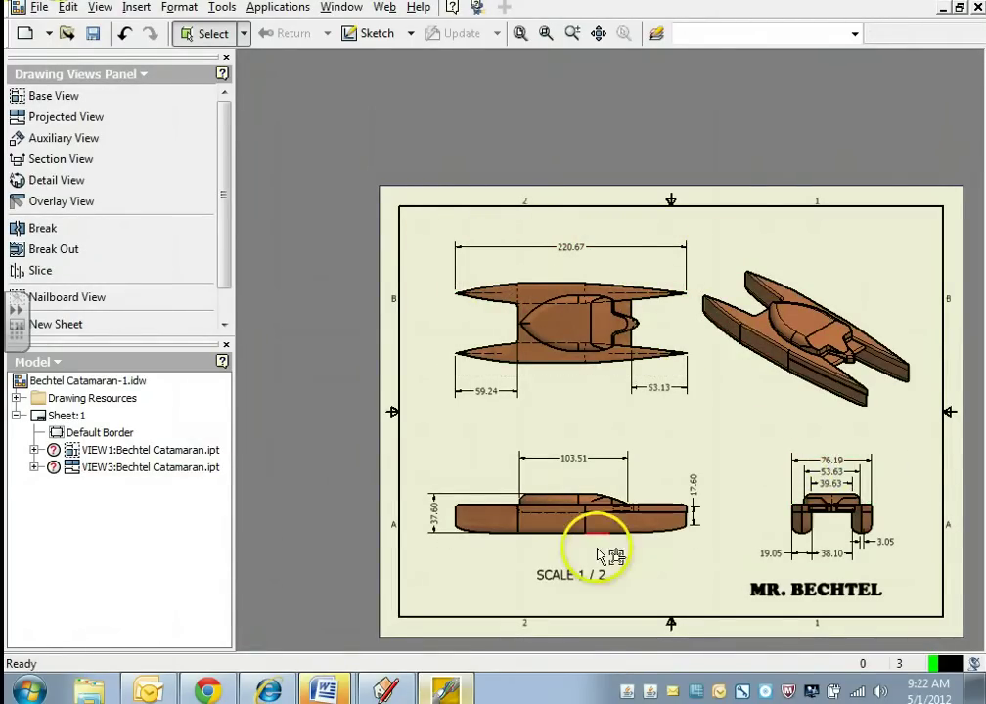
# Back in the working drawing, dimension the 220.67 top-view length and 76.19 end-view width
pyautogui.click(939, 9)
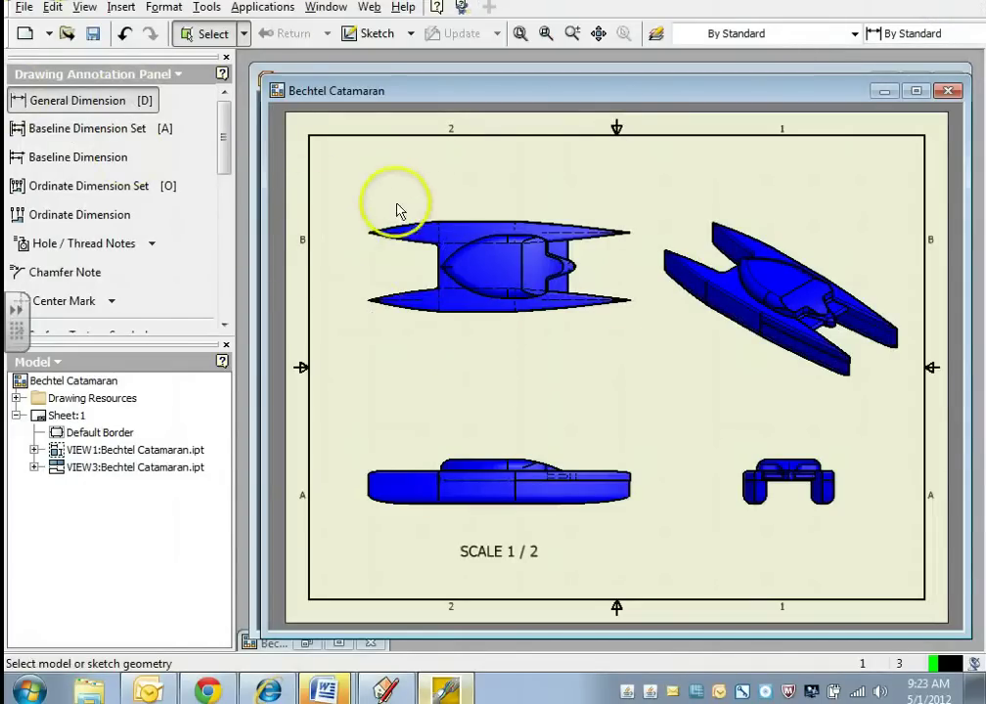
pyautogui.click(370, 234)
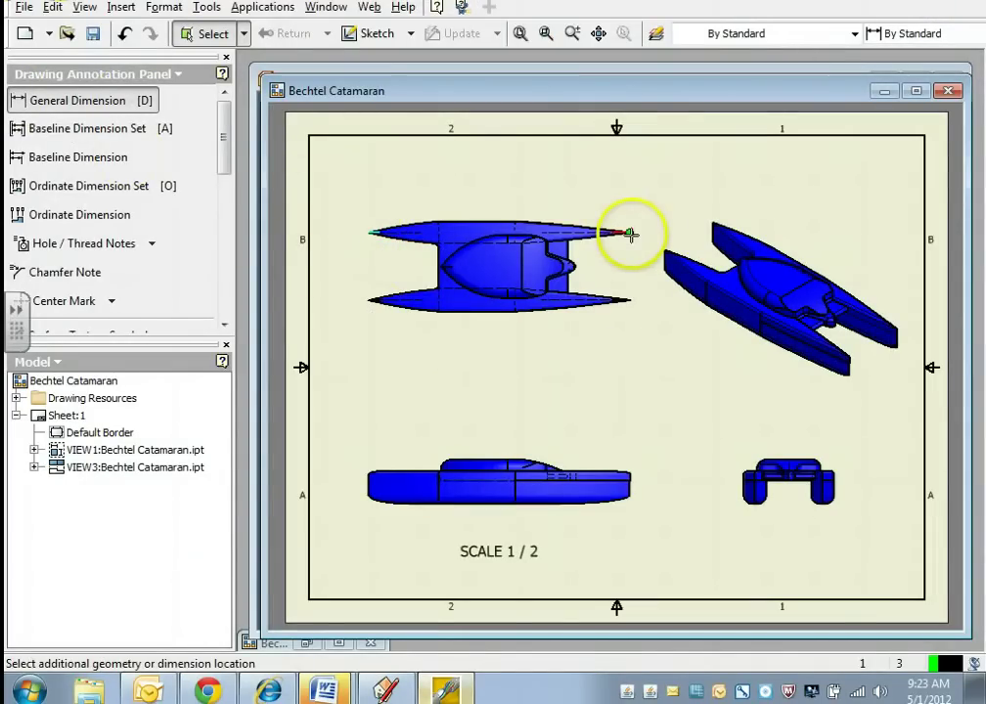
pyautogui.click(631, 234)
pyautogui.click(519, 180)
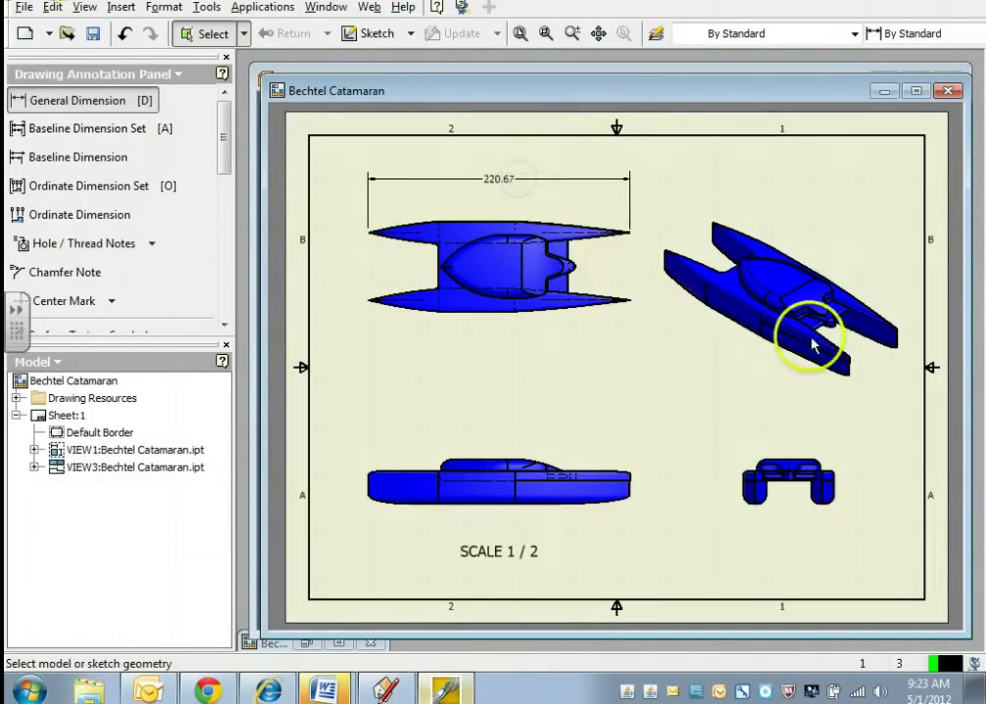
pyautogui.click(743, 479)
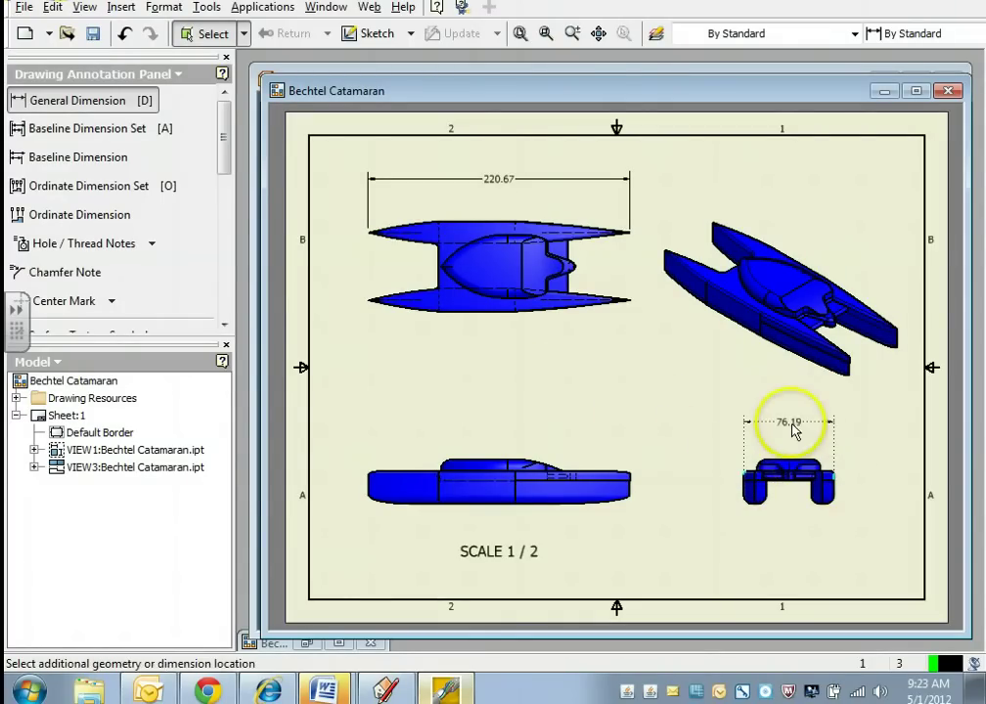
pyautogui.click(790, 423)
pyautogui.scroll(5, 782, 467)
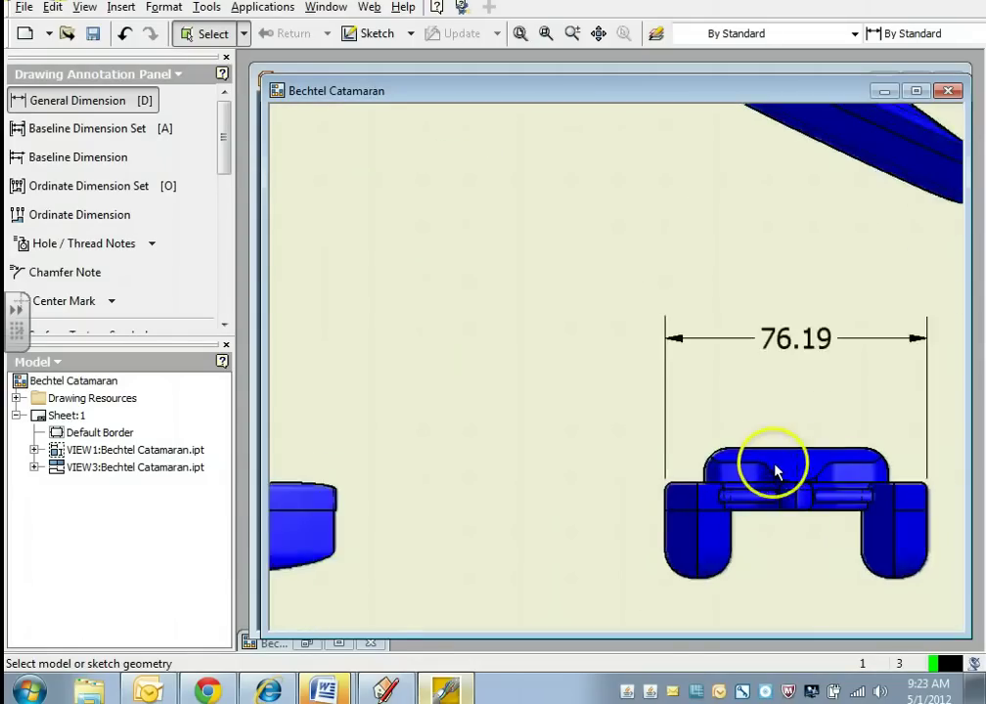
# Add the 53.63 and 39.63 width dimensions above the end view
pyautogui.click(688, 470)
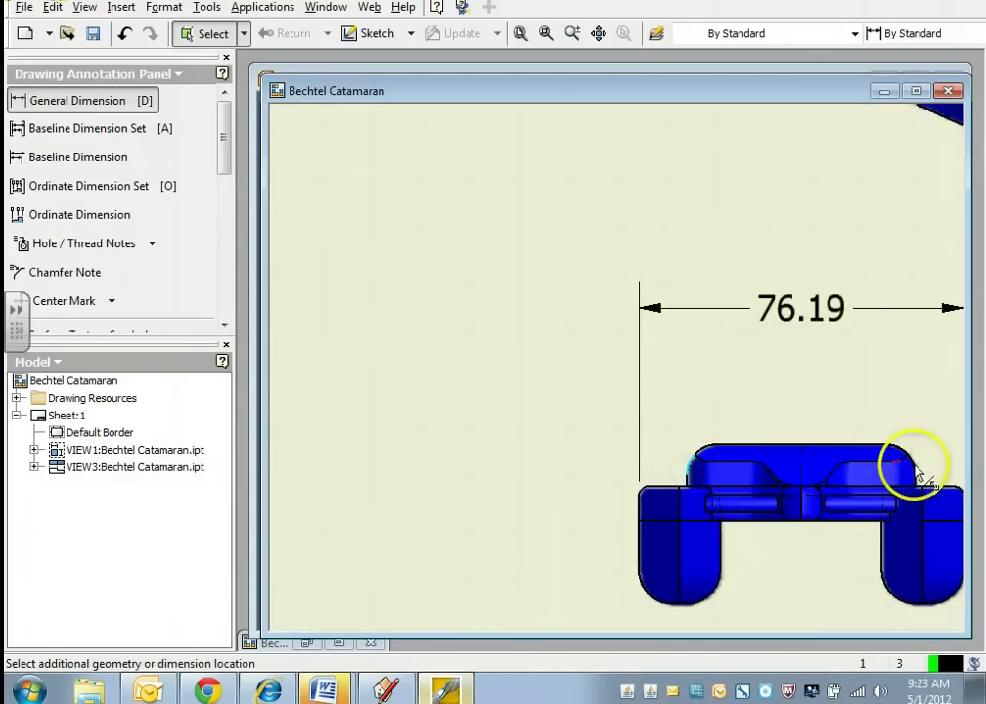
pyautogui.click(890, 416)
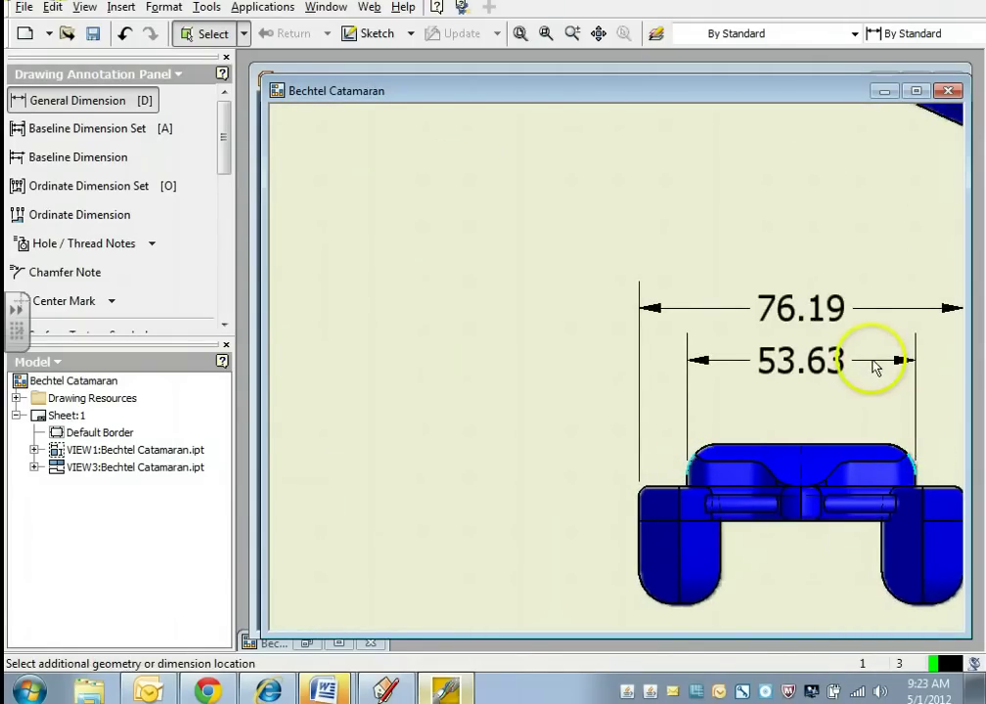
pyautogui.click(871, 360)
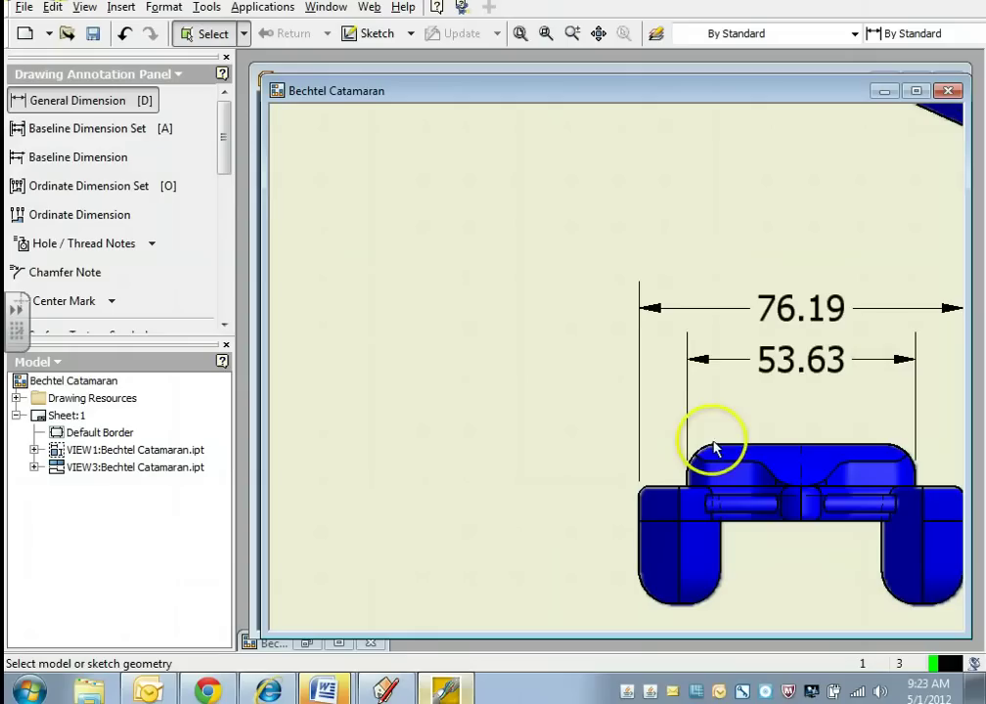
pyautogui.click(715, 445)
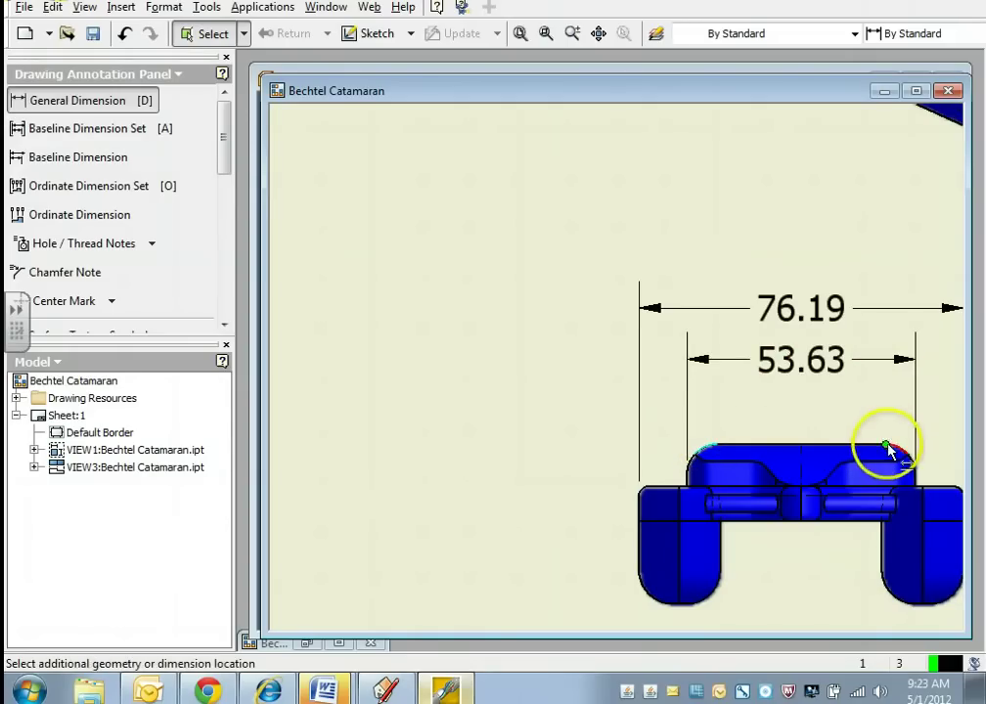
pyautogui.click(888, 452)
pyautogui.click(847, 418)
pyautogui.scroll(-4, 773, 440)
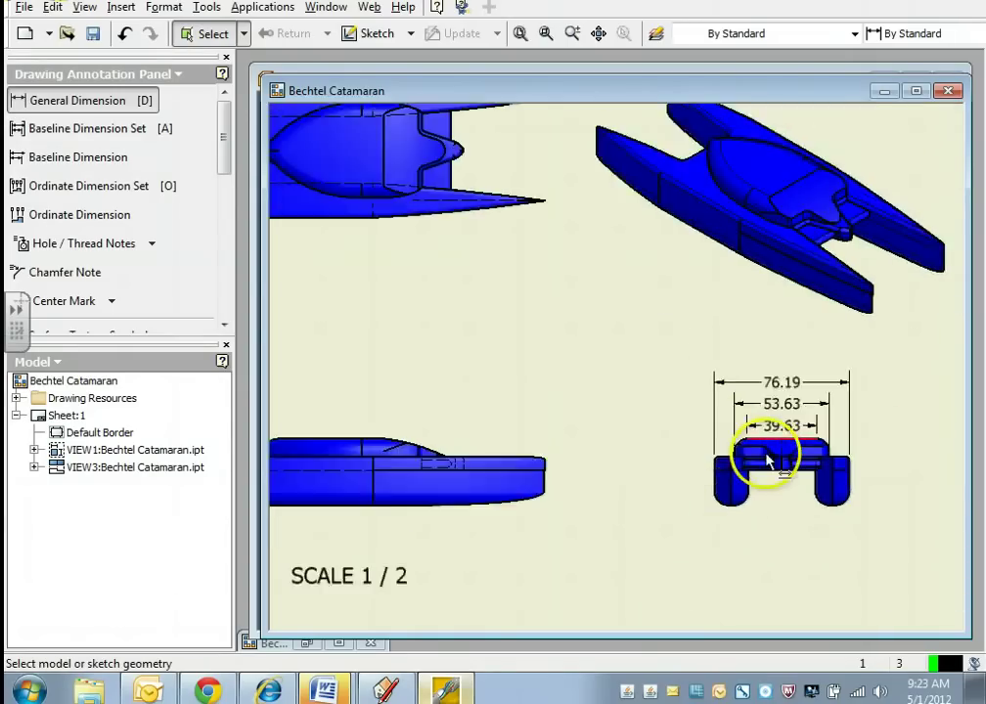
pyautogui.scroll(3, 768, 460)
# Dimension the 19.05 hull width and the 38.10 gap between hulls below the end view
pyautogui.click(696, 479)
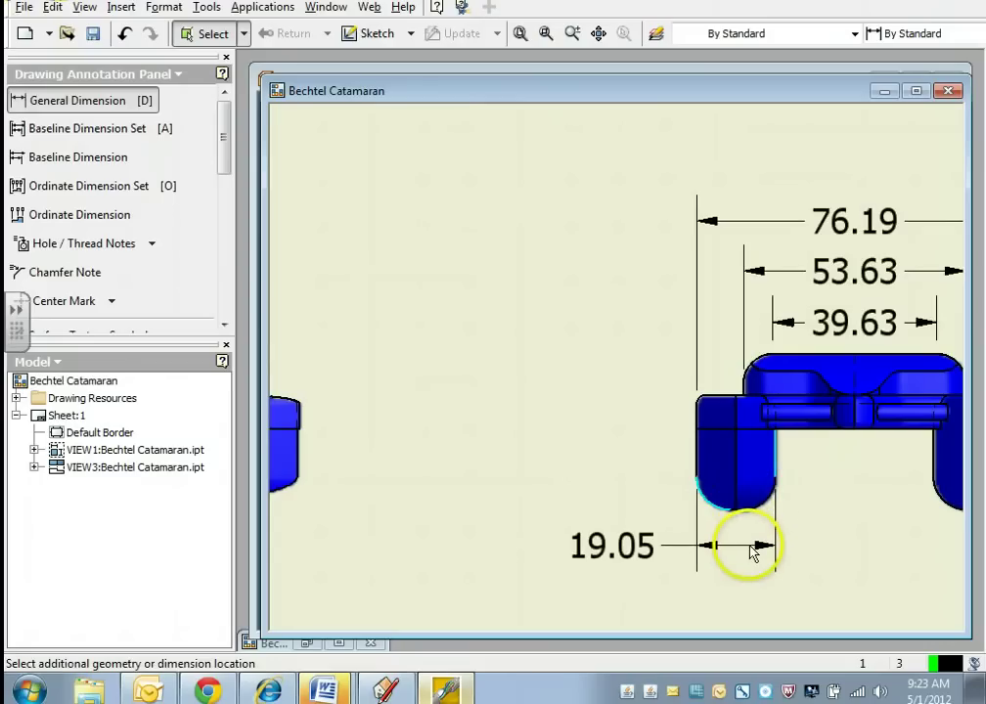
pyautogui.click(750, 556)
pyautogui.scroll(-3, 751, 553)
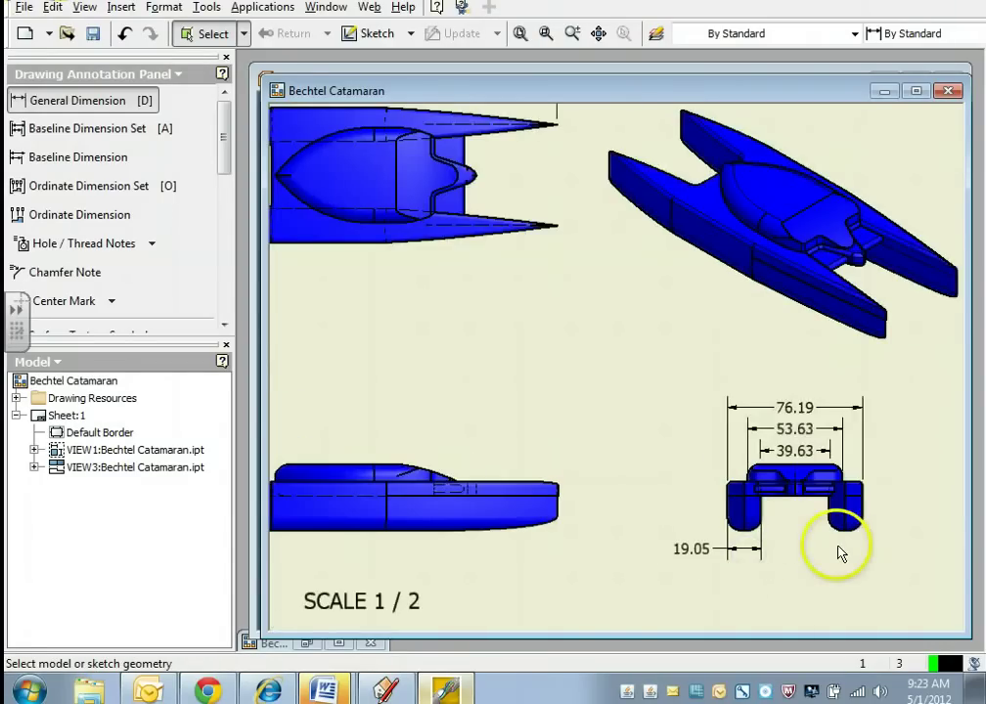
pyautogui.scroll(2, 827, 532)
pyautogui.scroll(-3, 782, 502)
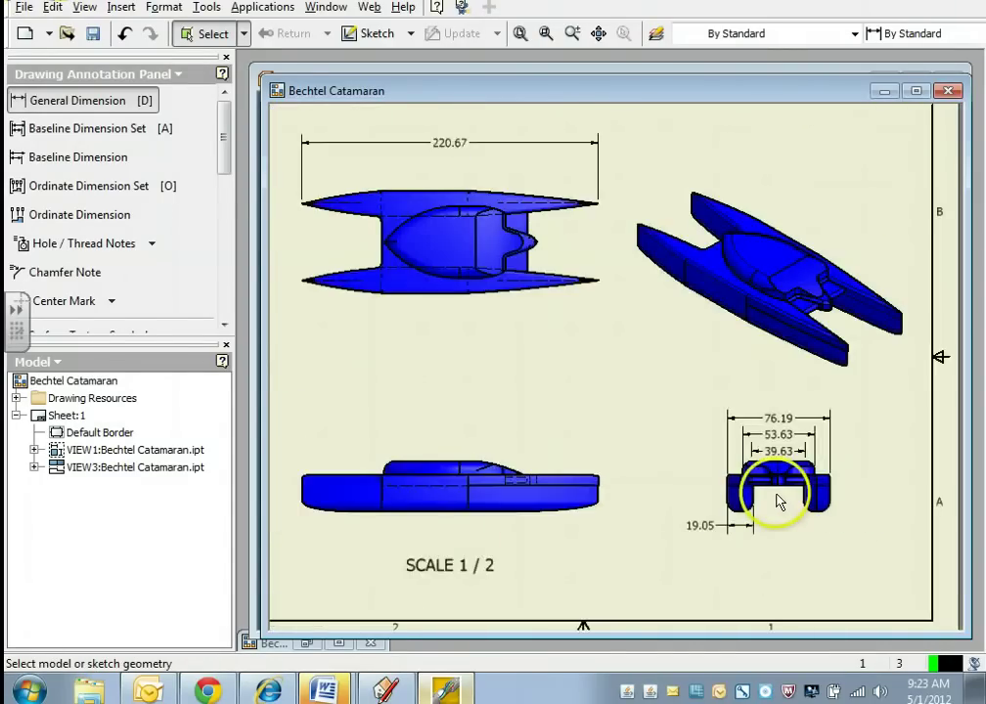
pyautogui.scroll(2, 779, 501)
pyautogui.click(733, 477)
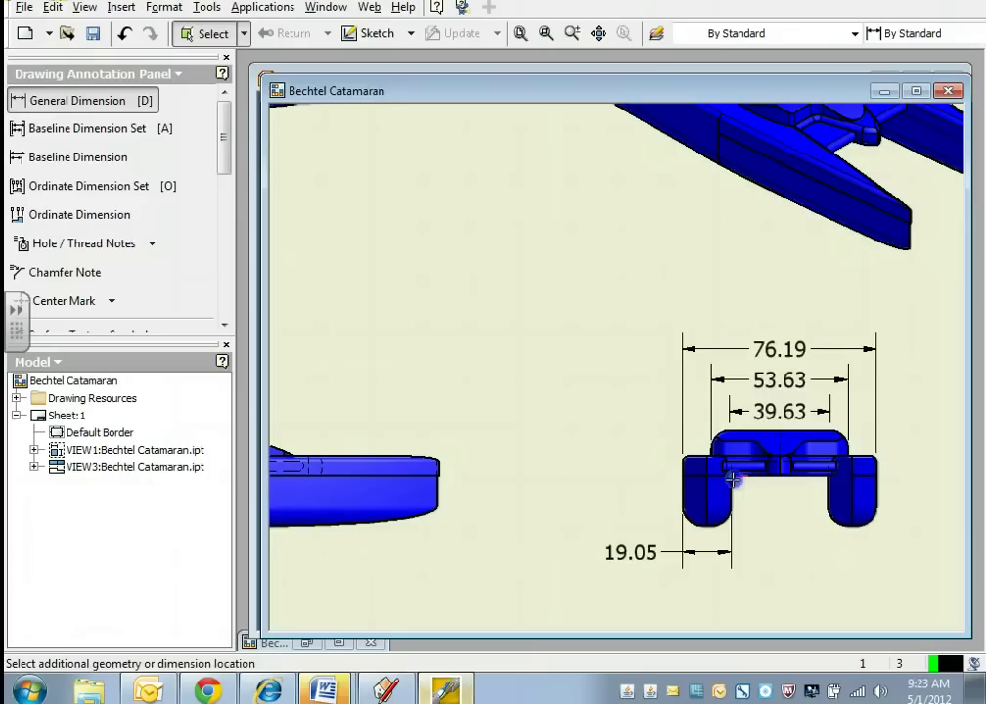
pyautogui.click(809, 515)
pyautogui.click(806, 549)
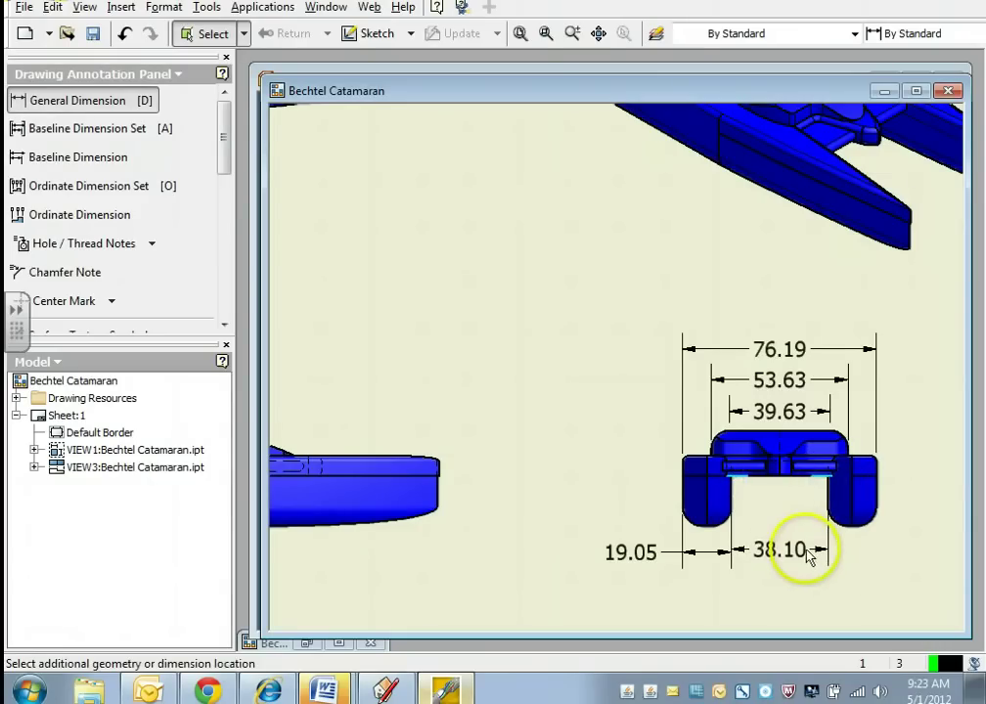
pyautogui.scroll(-5, 568, 524)
pyautogui.scroll(4, 646, 528)
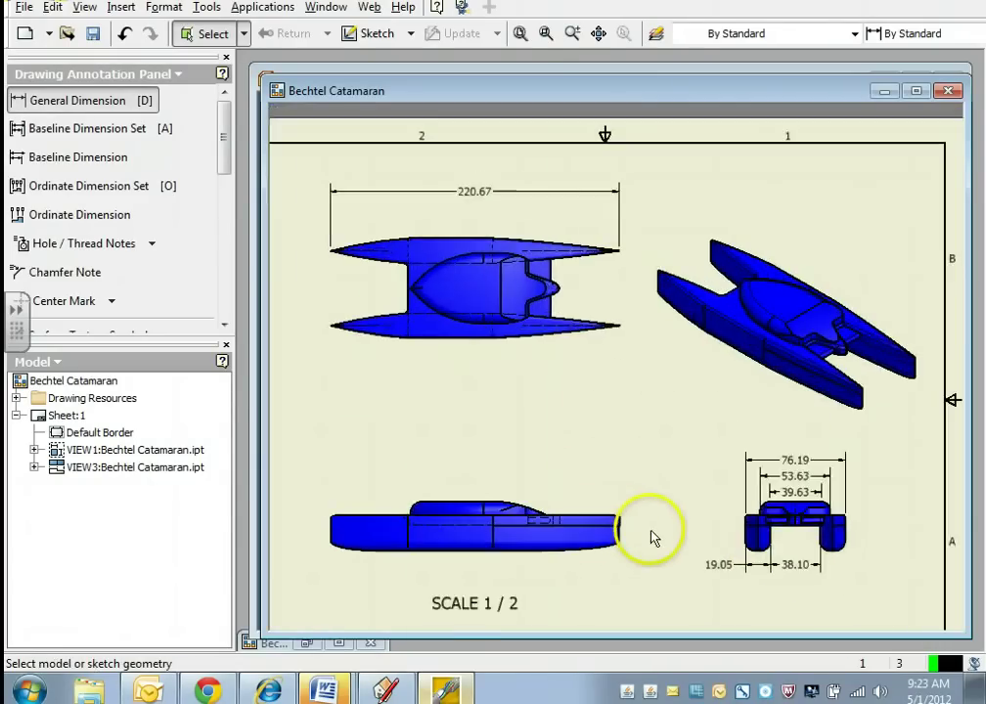
pyautogui.scroll(1, 631, 523)
# Add a 27.60 height dimension beside the side-view hull, redoing a mistaken pick
pyautogui.click(562, 504)
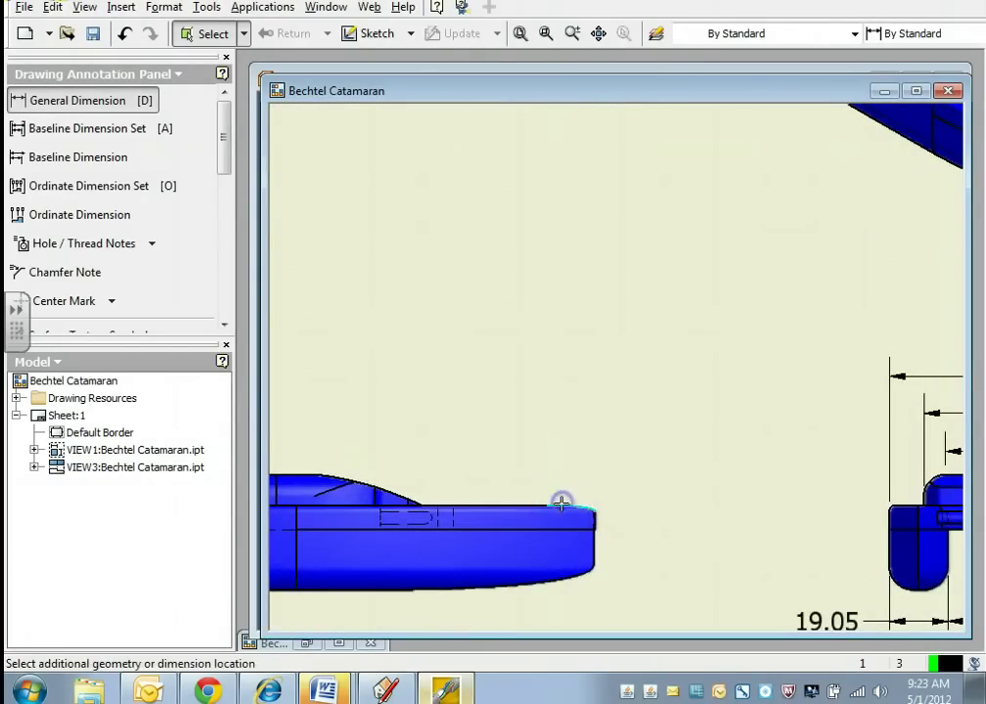
pyautogui.click(331, 589)
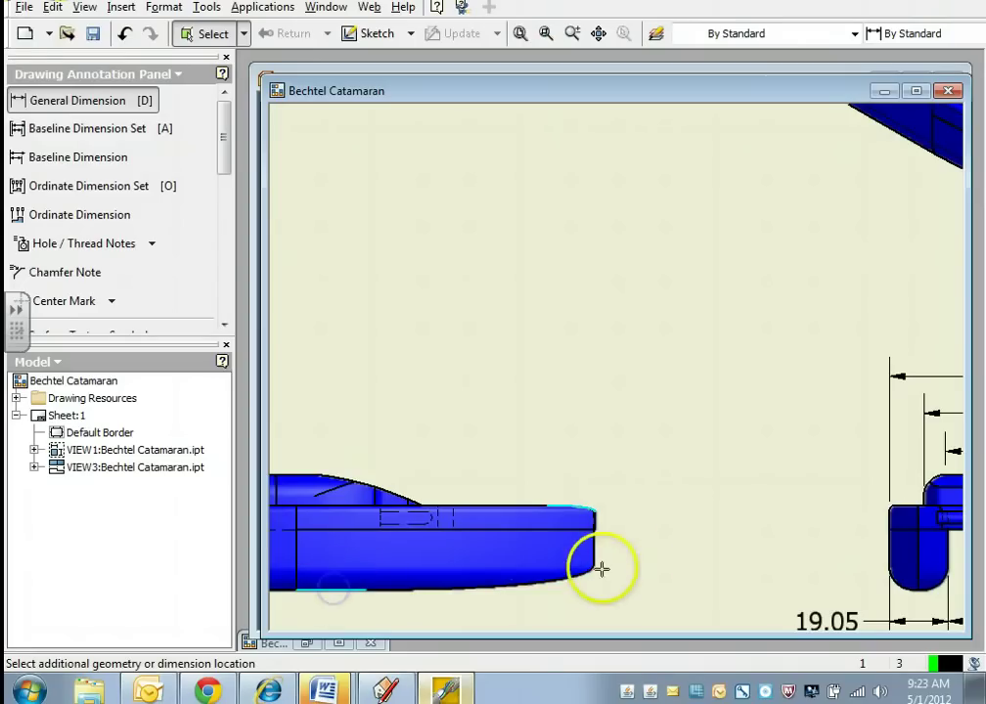
pyautogui.press('Escape')
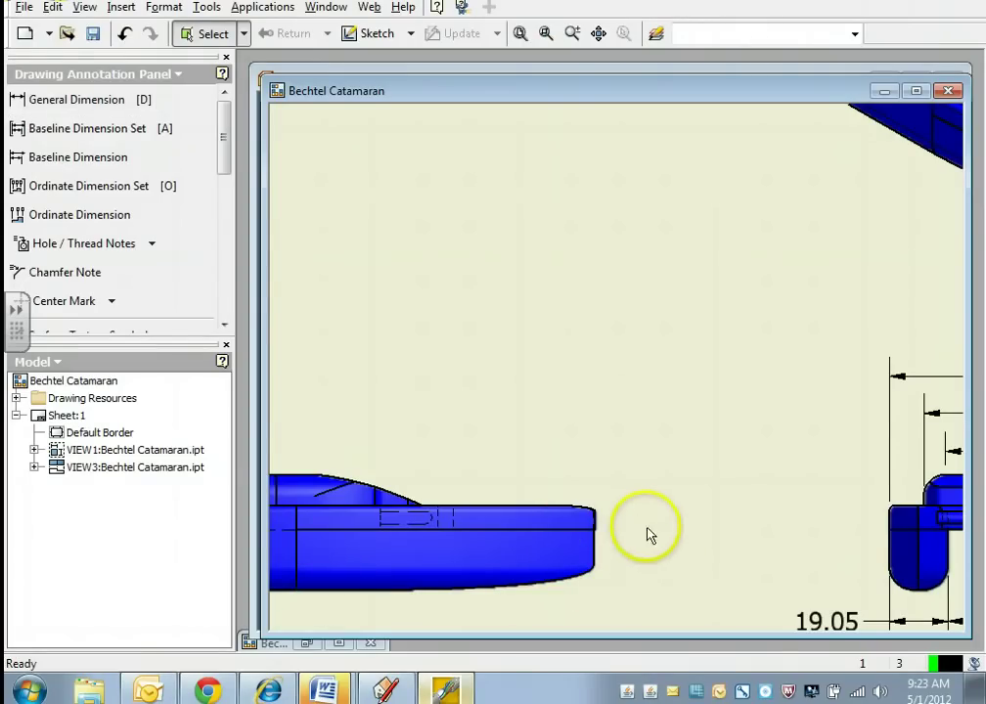
pyautogui.press('d')
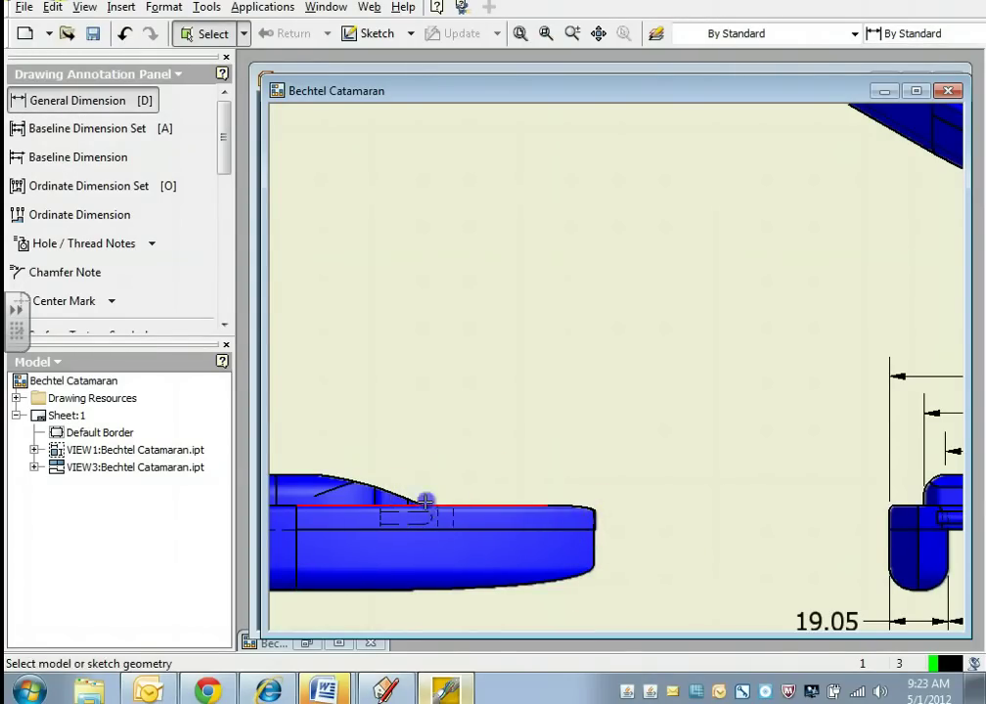
pyautogui.click(425, 501)
pyautogui.click(285, 589)
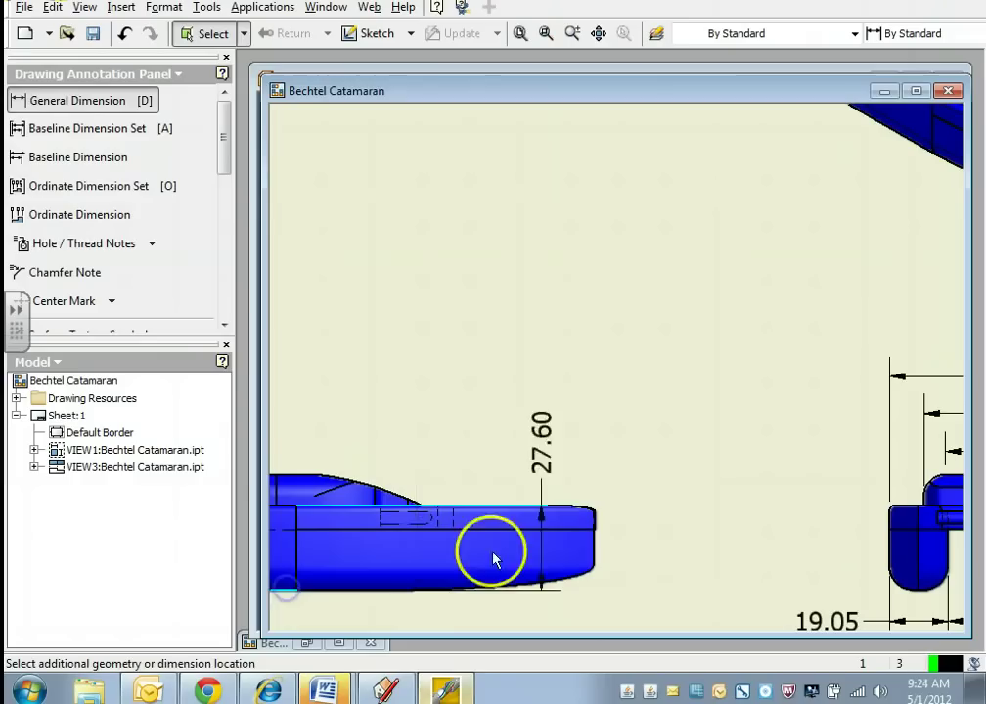
pyautogui.click(660, 555)
pyautogui.scroll(5, 661, 584)
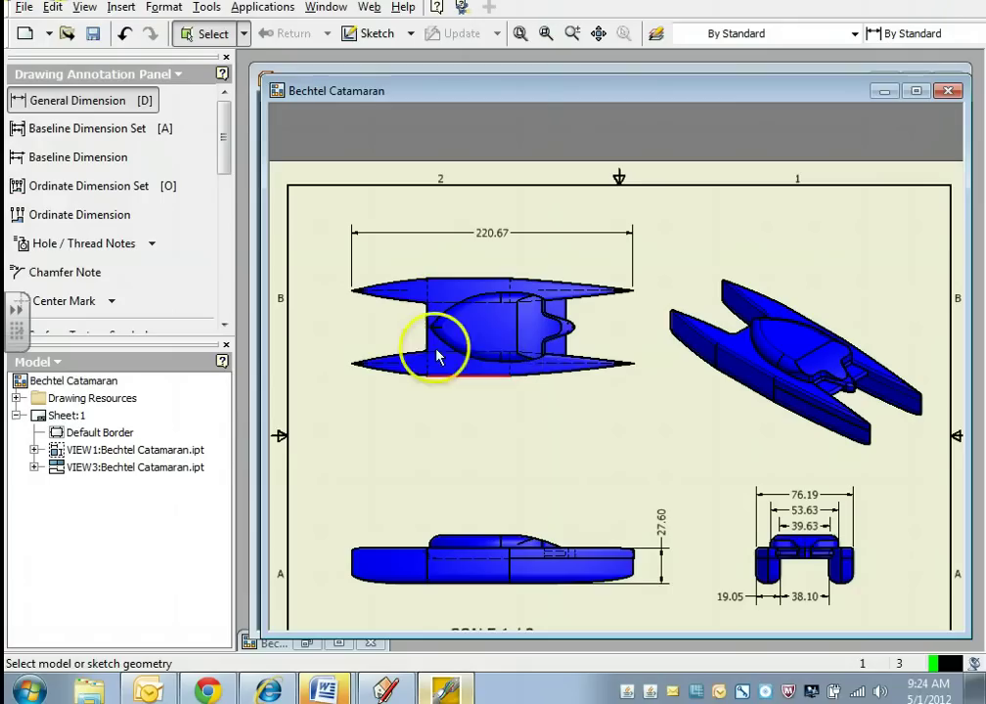
pyautogui.scroll(-2, 388, 409)
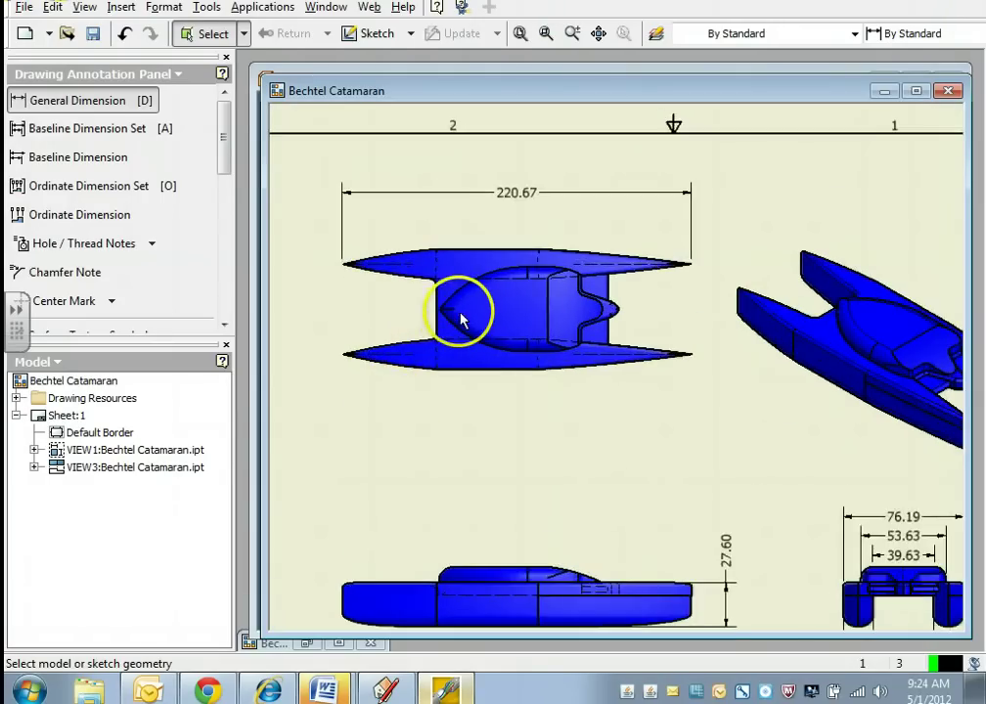
pyautogui.scroll(-1, 459, 320)
# Dimension the top-view hull tips as 59.24 and 53.13, placed below the hull
pyautogui.click(319, 362)
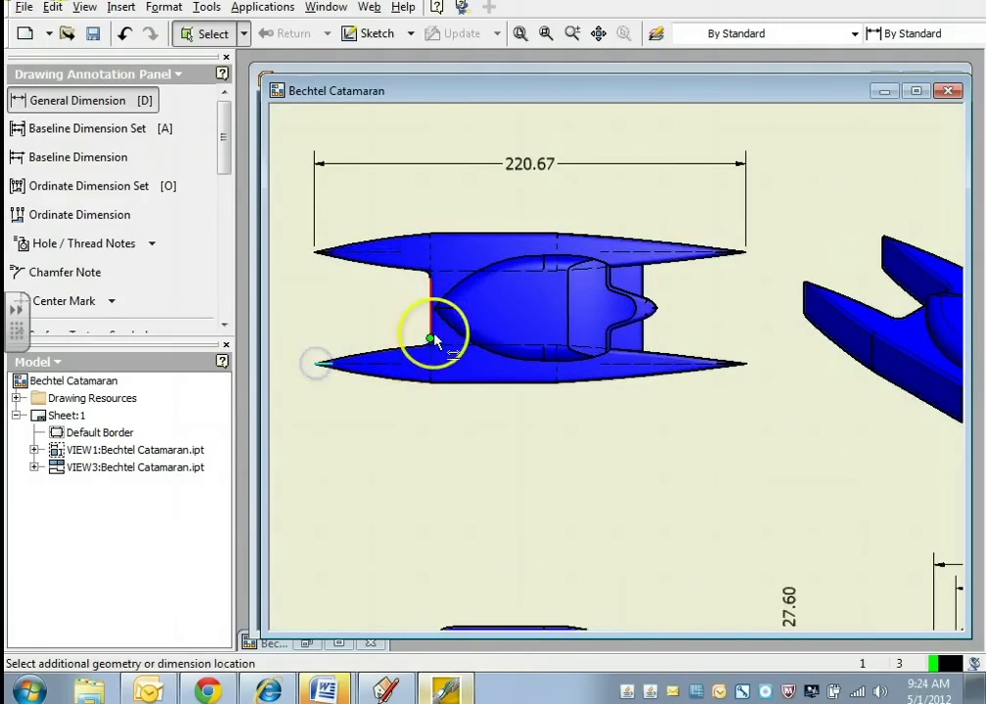
pyautogui.click(429, 322)
pyautogui.click(384, 422)
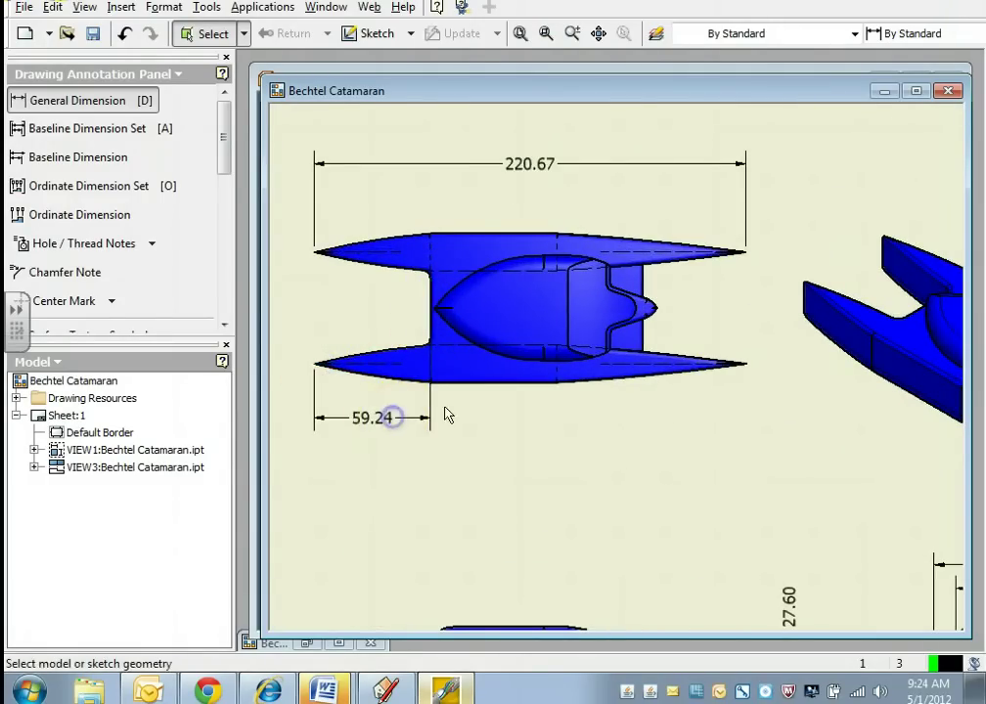
pyautogui.click(646, 332)
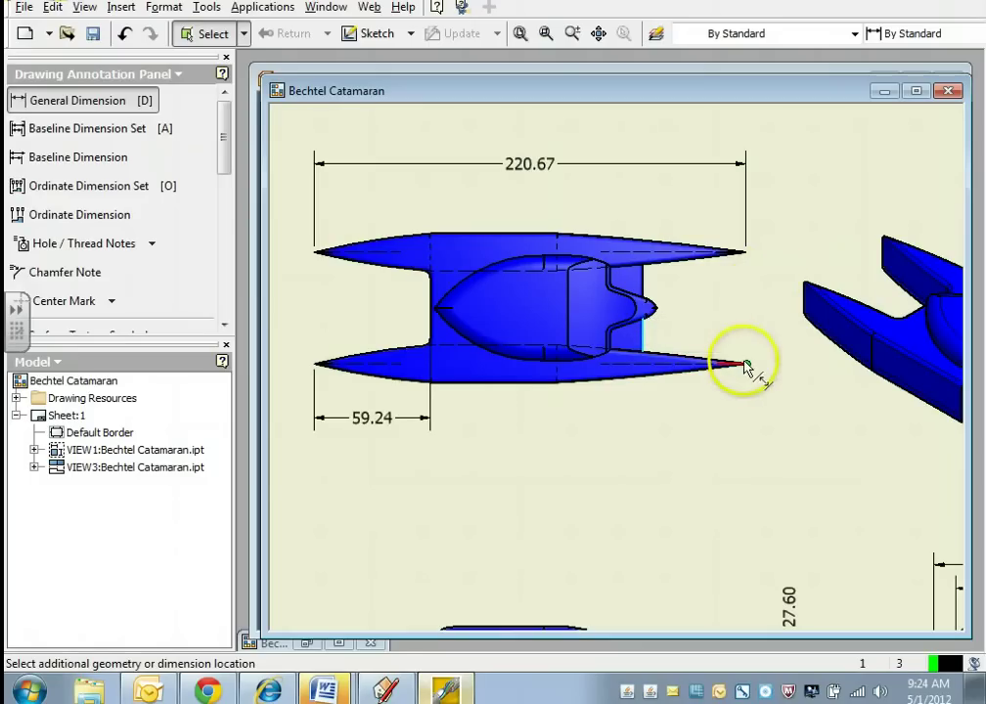
pyautogui.click(690, 415)
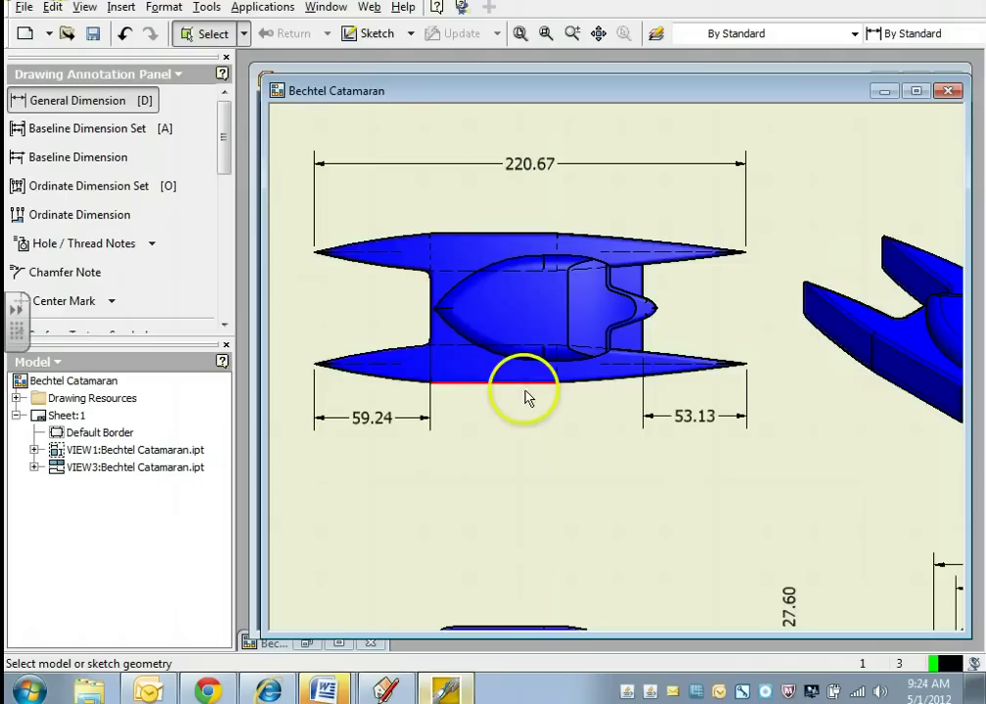
pyautogui.scroll(-2, 526, 407)
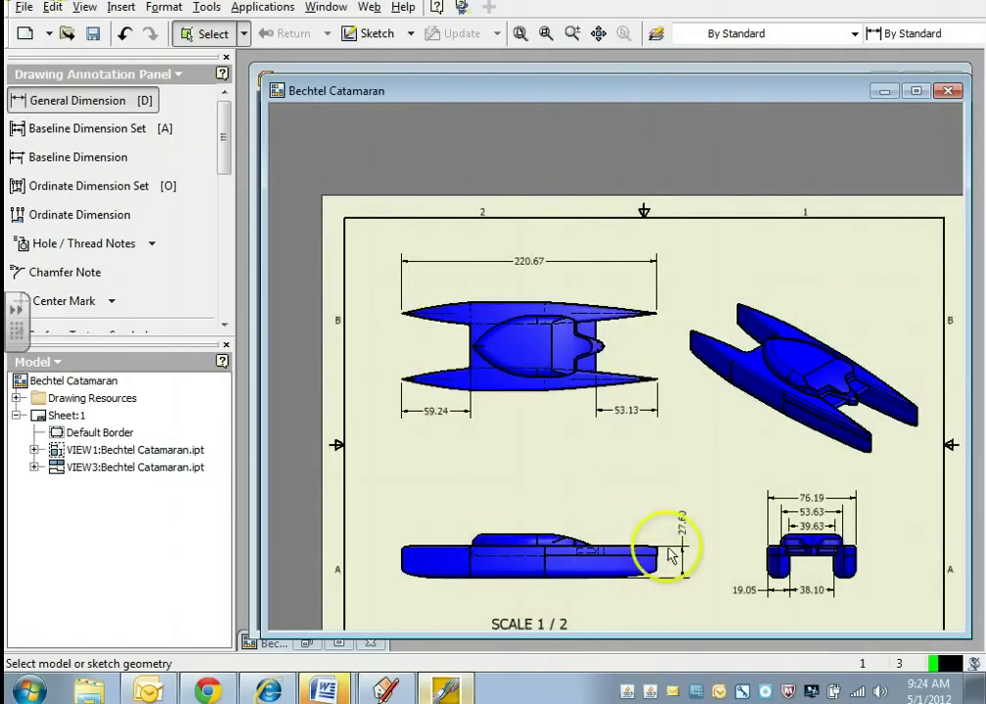
pyautogui.scroll(1, 475, 544)
# Add a 37.60 vertical dimension beside the side view
pyautogui.click(473, 541)
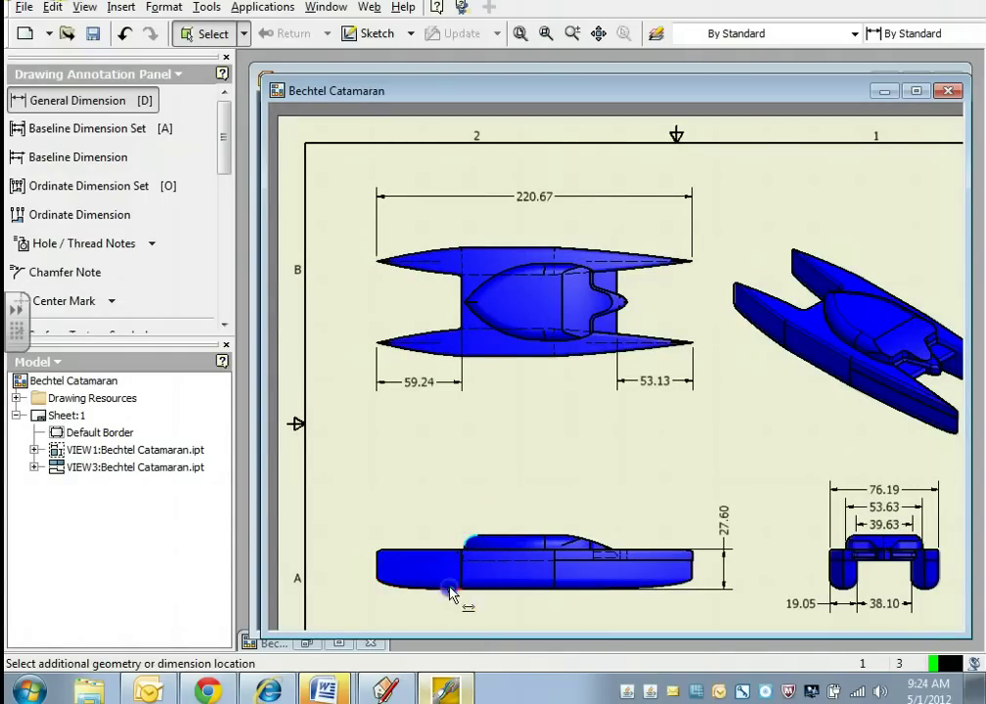
pyautogui.click(644, 584)
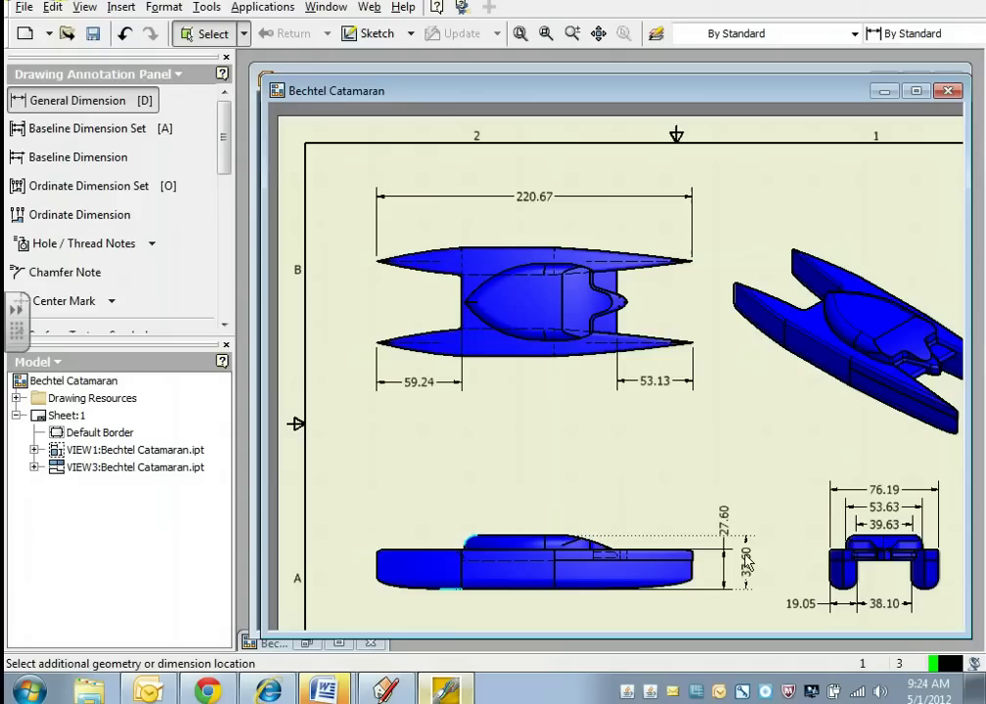
pyautogui.click(744, 557)
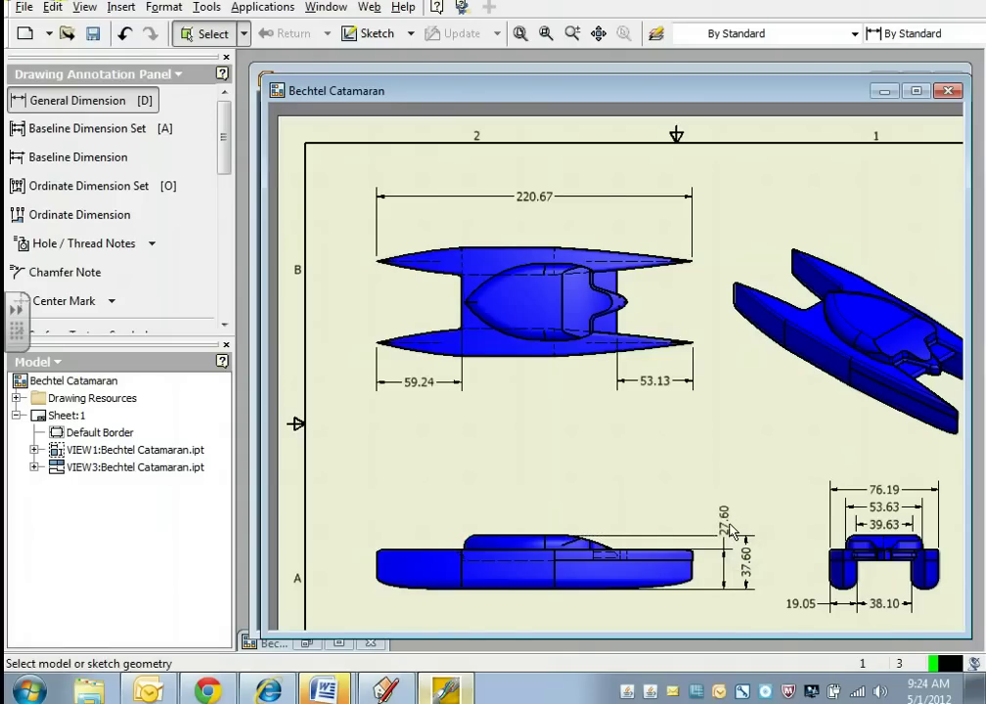
pyautogui.press('Escape')
# Move the 27.60 dimension lower and switch to the other catamaran drawing
pyautogui.moveTo(729, 519); pyautogui.dragTo(732, 607)
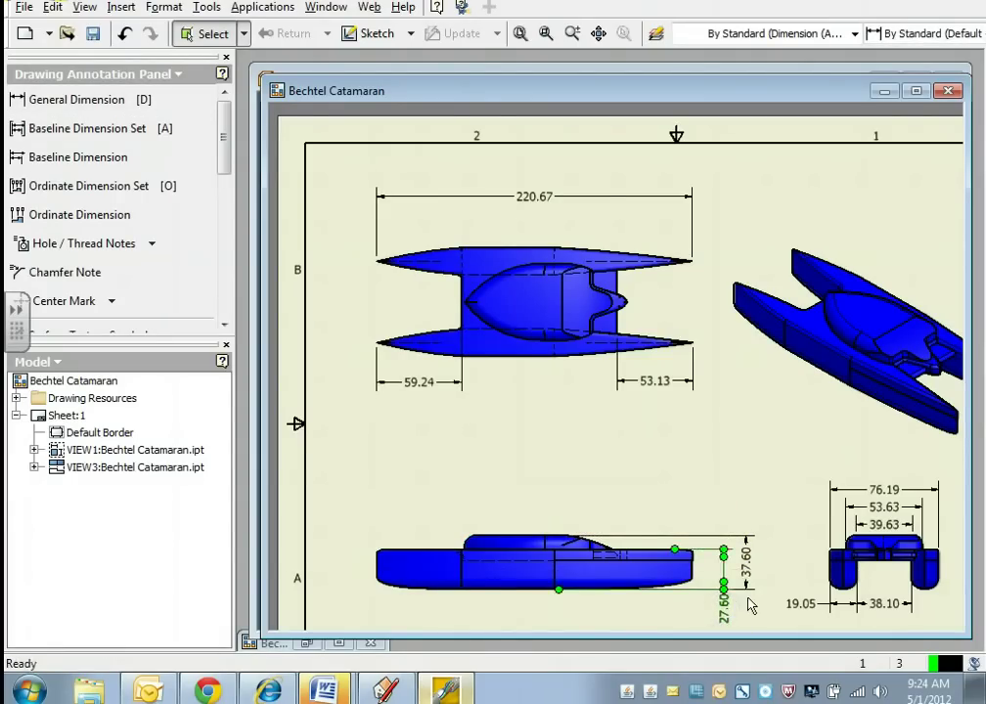
pyautogui.scroll(-1, 741, 597)
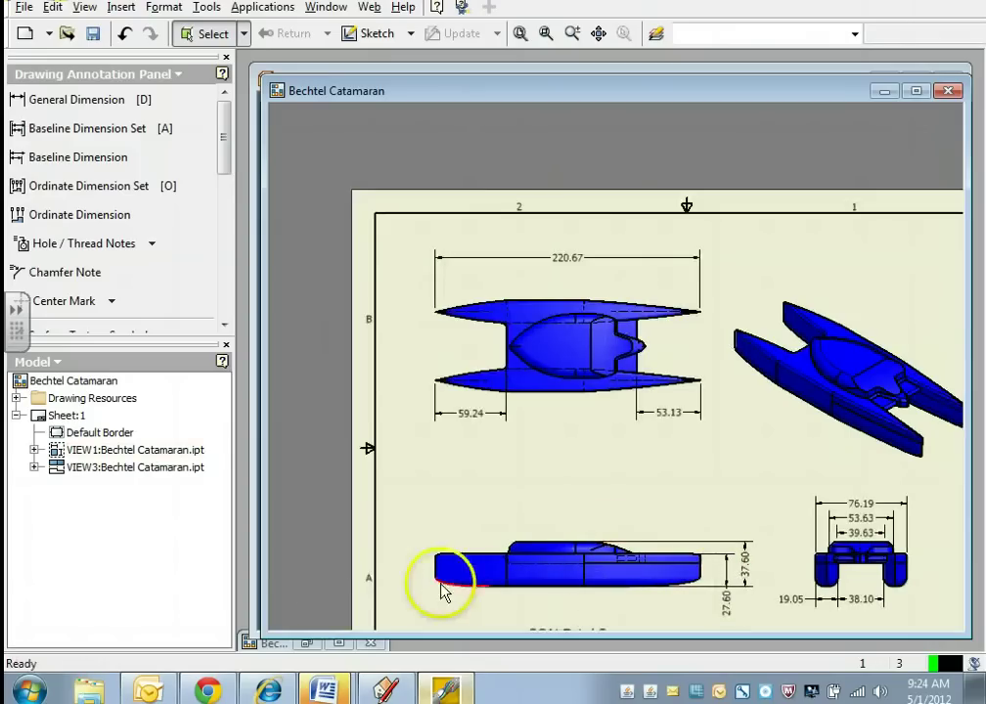
pyautogui.click(315, 644)
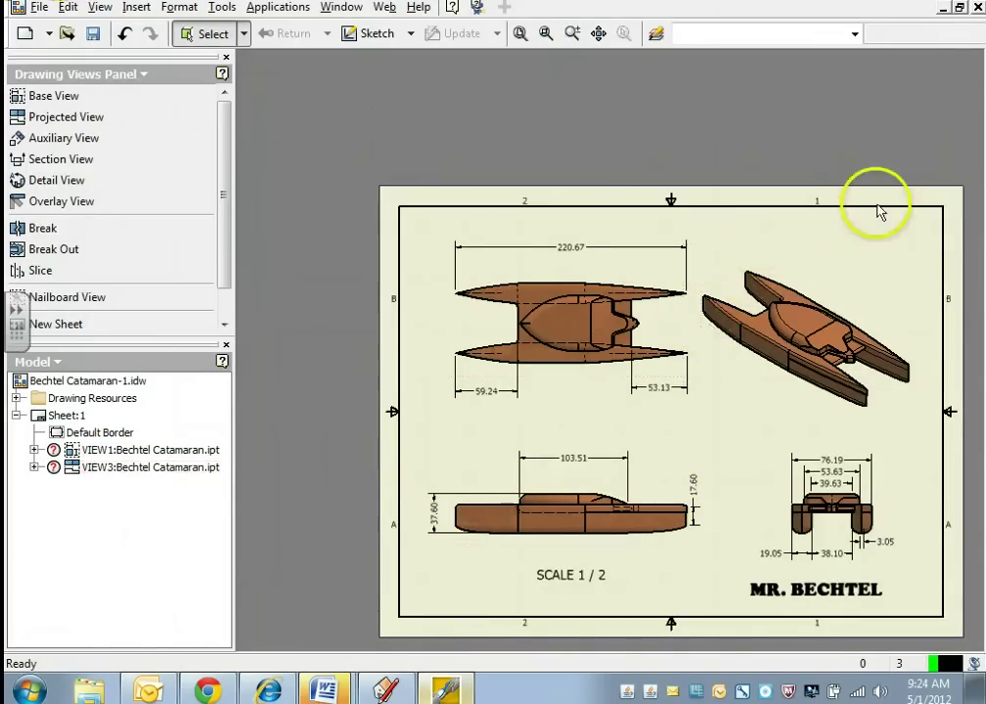
# Back in the catamaran drawing, dimension the cabin arc to the hull end as 103.21 above the side view
pyautogui.click(941, 8)
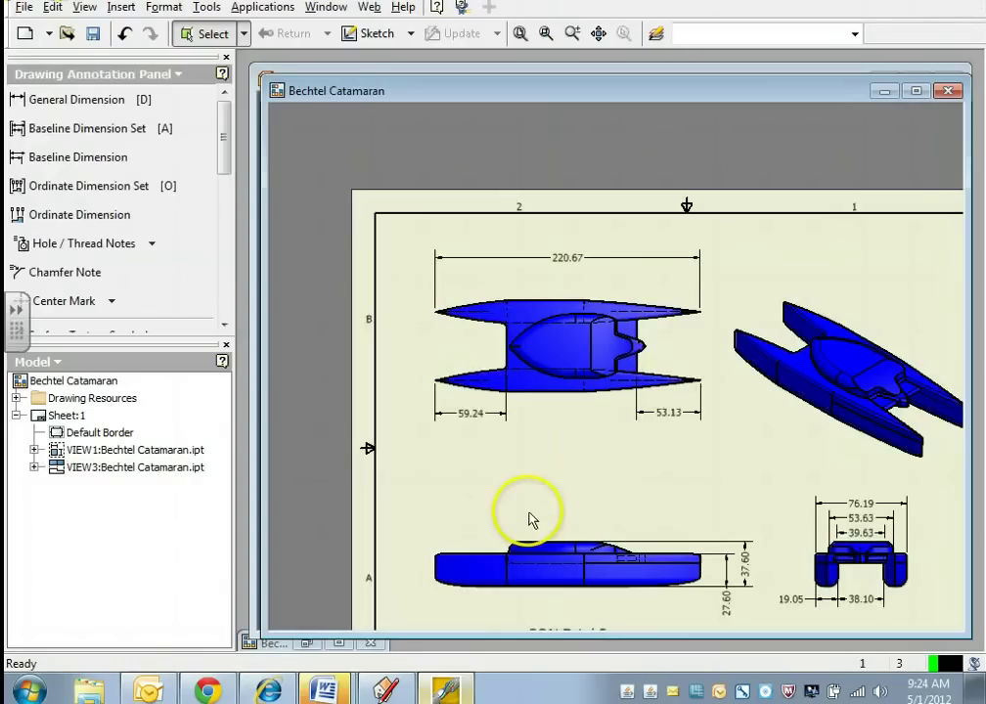
pyautogui.press('d')
pyautogui.scroll(5, 506, 564)
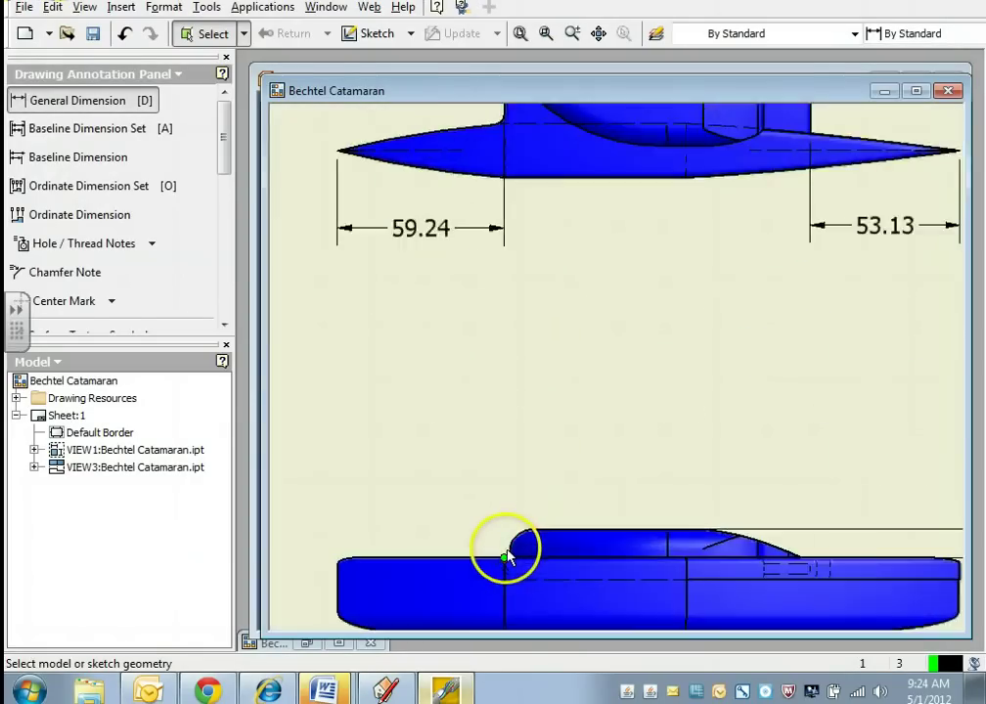
pyautogui.click(513, 548)
pyautogui.scroll(-3, 787, 521)
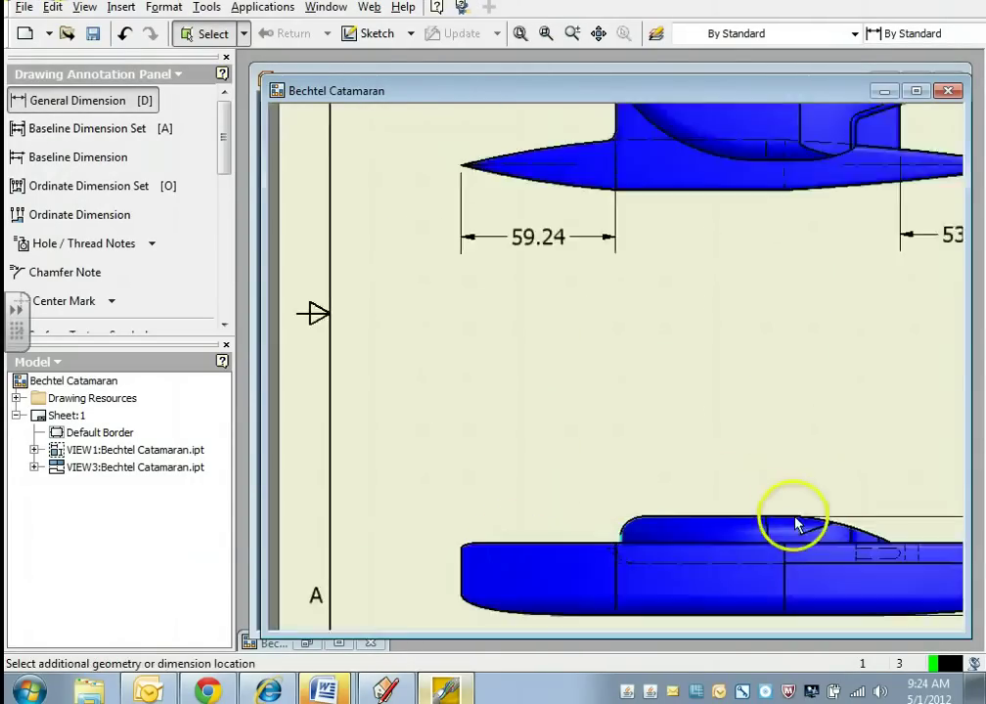
pyautogui.scroll(3, 910, 541)
pyautogui.scroll(2, 910, 541)
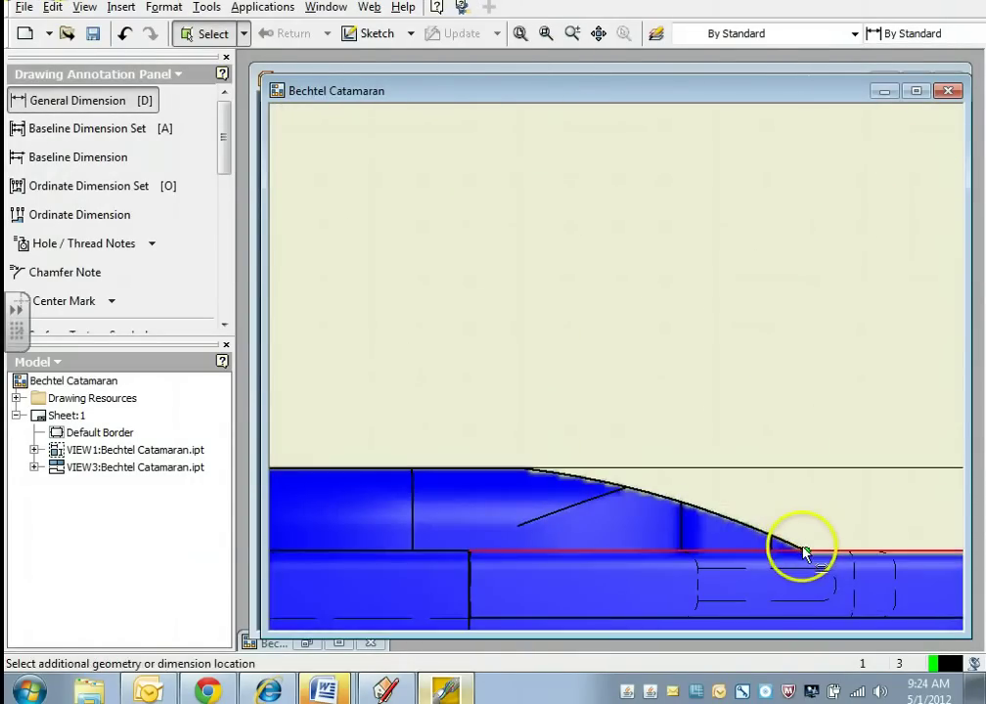
pyautogui.click(802, 554)
pyautogui.scroll(-3, 636, 416)
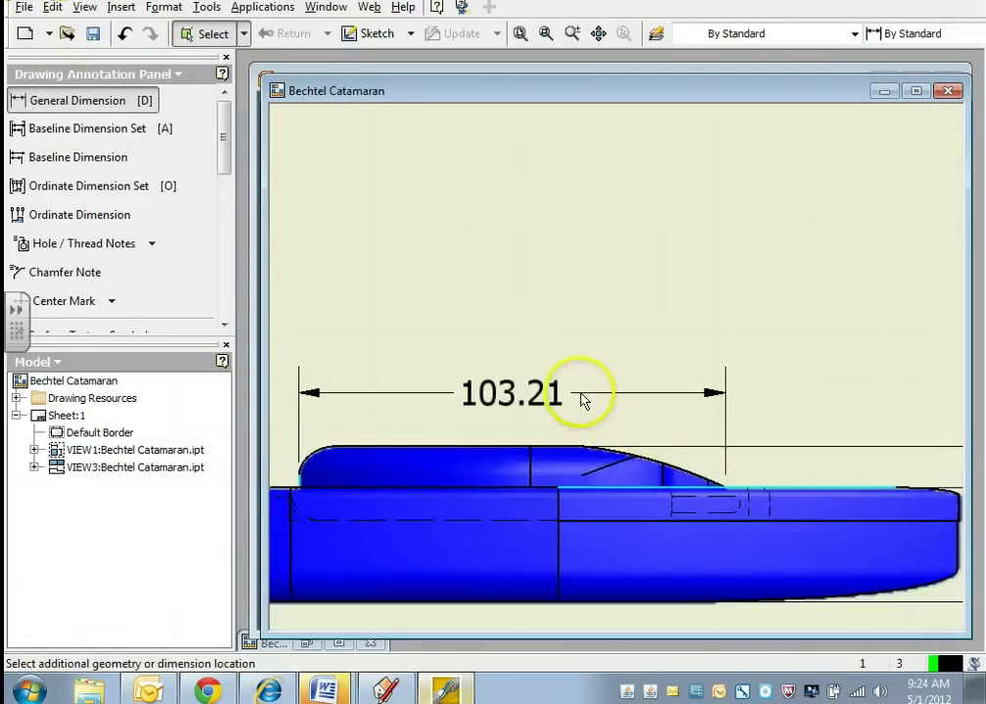
pyautogui.click(579, 388)
pyautogui.scroll(-3, 607, 499)
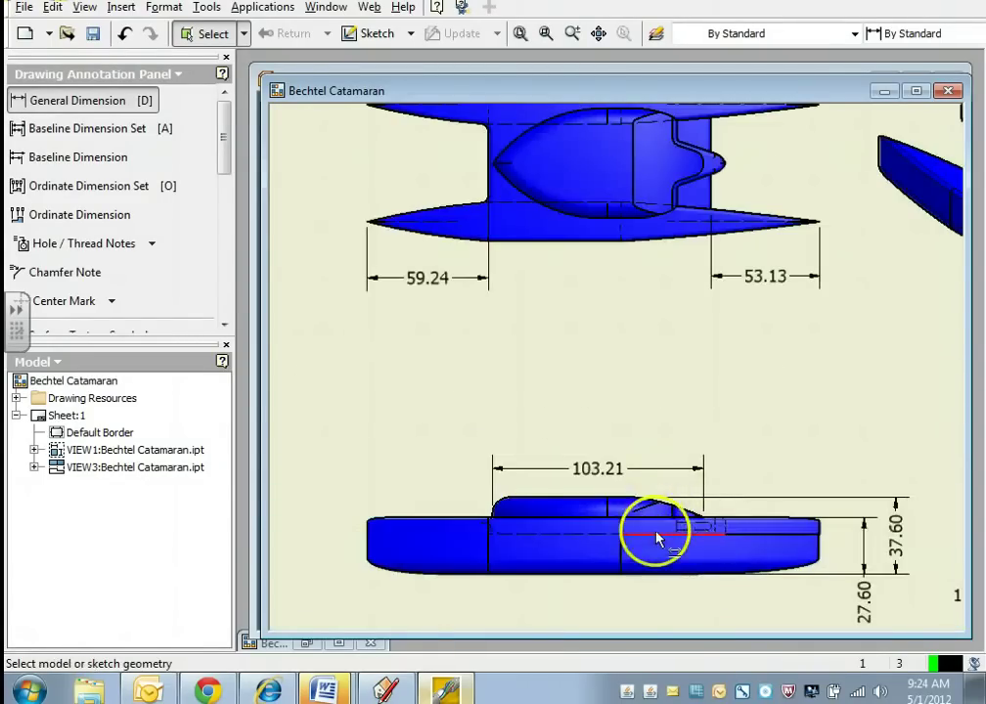
pyautogui.scroll(-2, 655, 536)
pyautogui.scroll(-3, 841, 521)
pyautogui.press('Home')
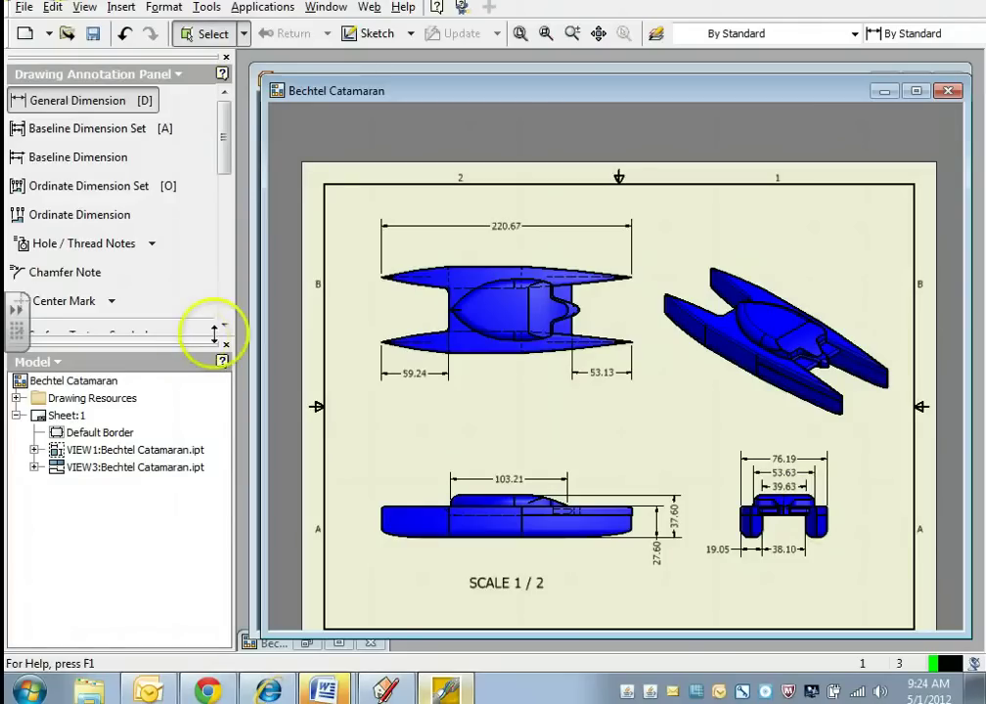
pyautogui.moveTo(223, 125); pyautogui.dragTo(218, 202)
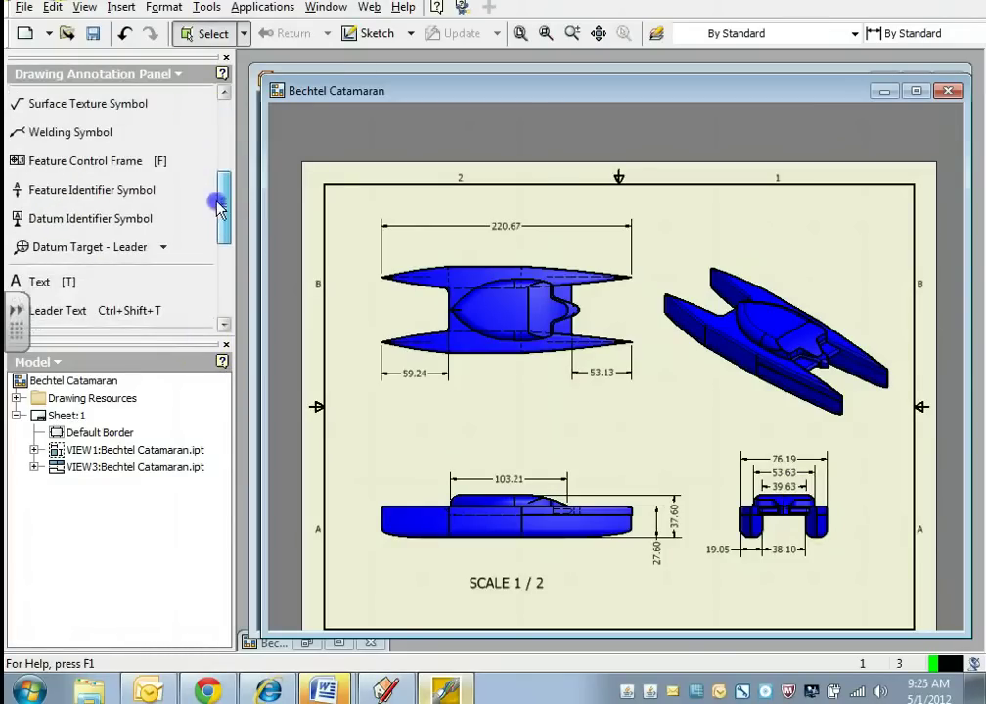
pyautogui.click(49, 283)
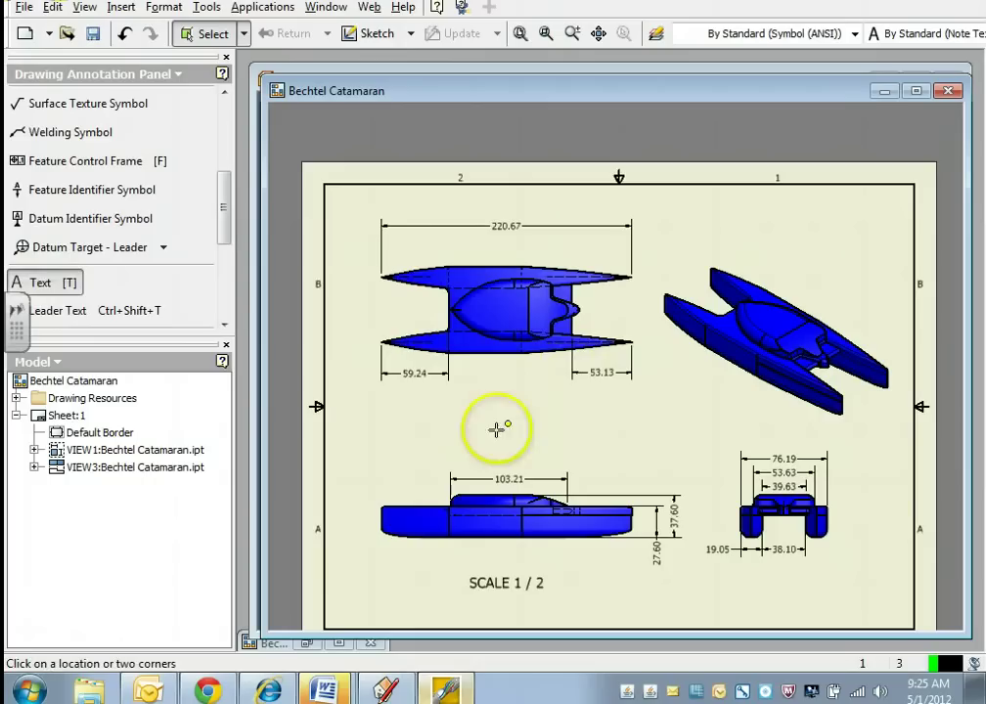
pyautogui.click(393, 523)
pyautogui.write('B')
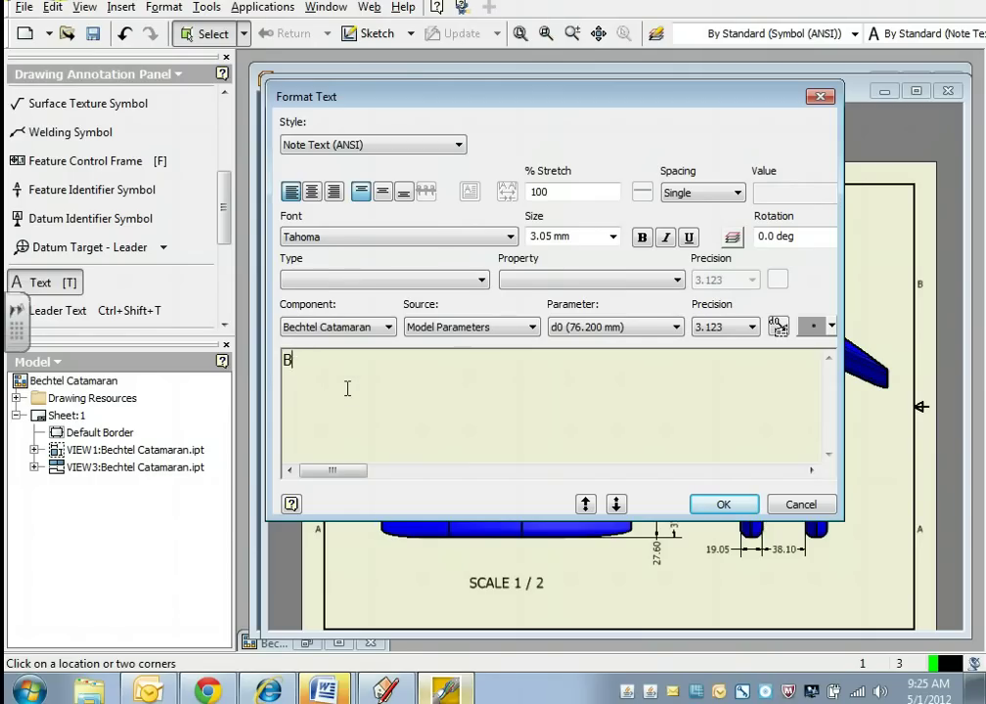
pyautogui.click(798, 503)
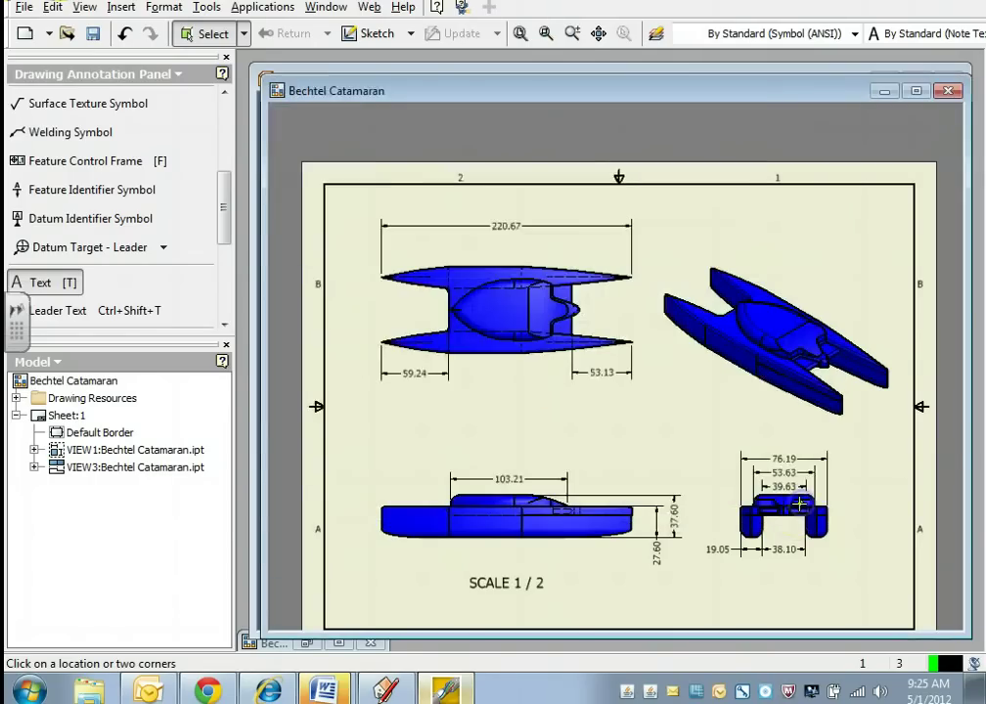
pyautogui.moveTo(227, 219); pyautogui.dragTo(225, 260)
# Add BOW and STERN leader notes at the ends of the side view
pyautogui.click(41, 177)
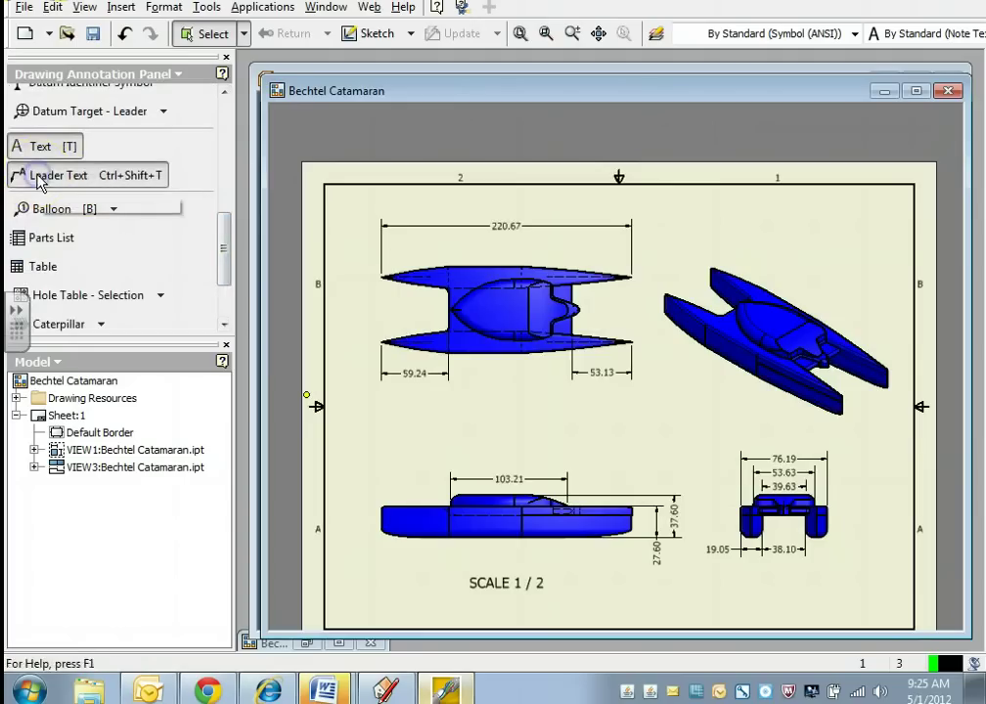
pyautogui.click(387, 504)
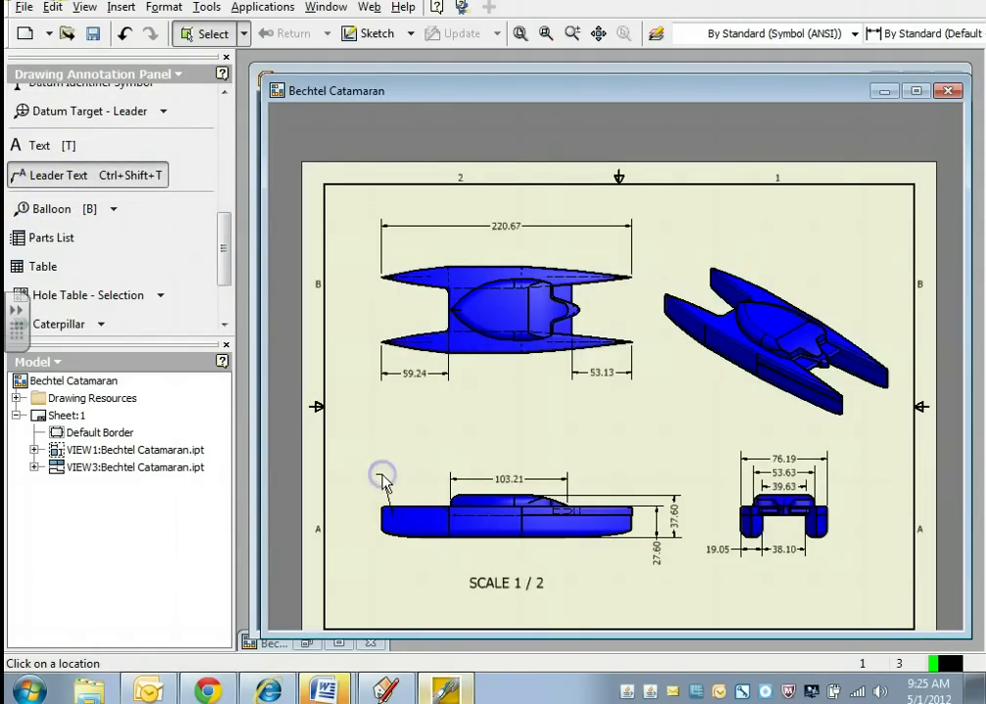
pyautogui.click(384, 482)
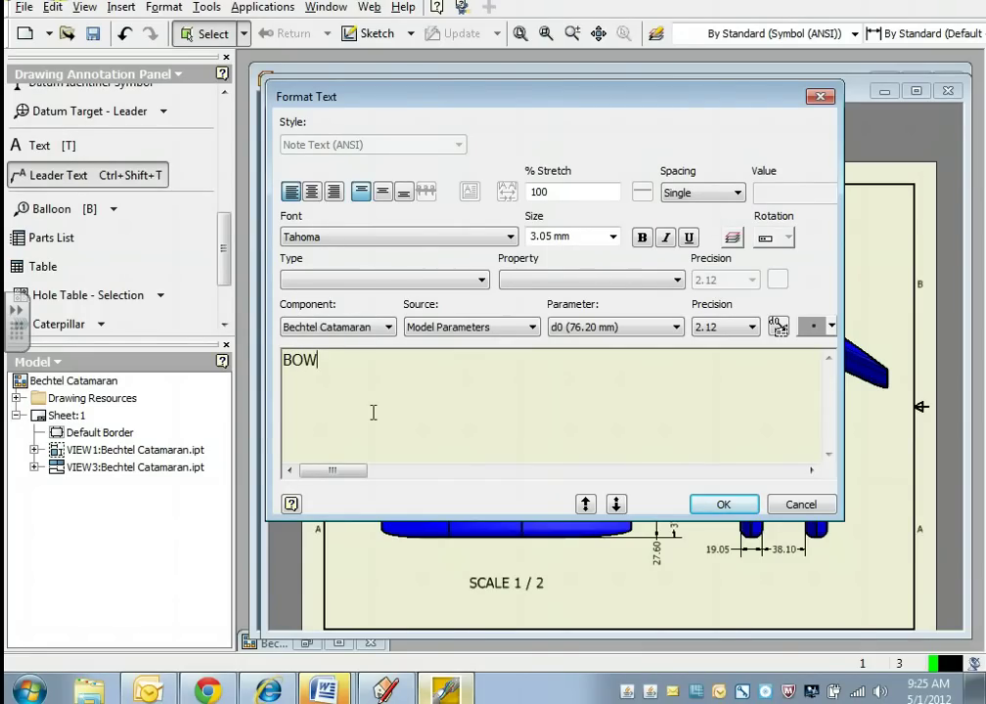
pyautogui.click(724, 504)
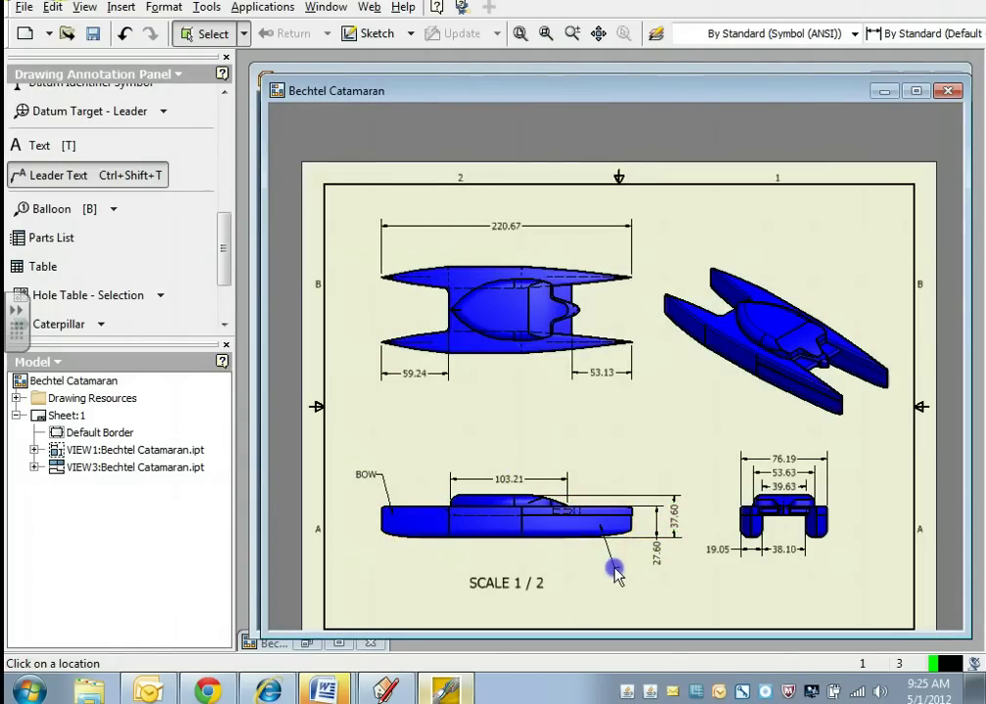
pyautogui.click(609, 574)
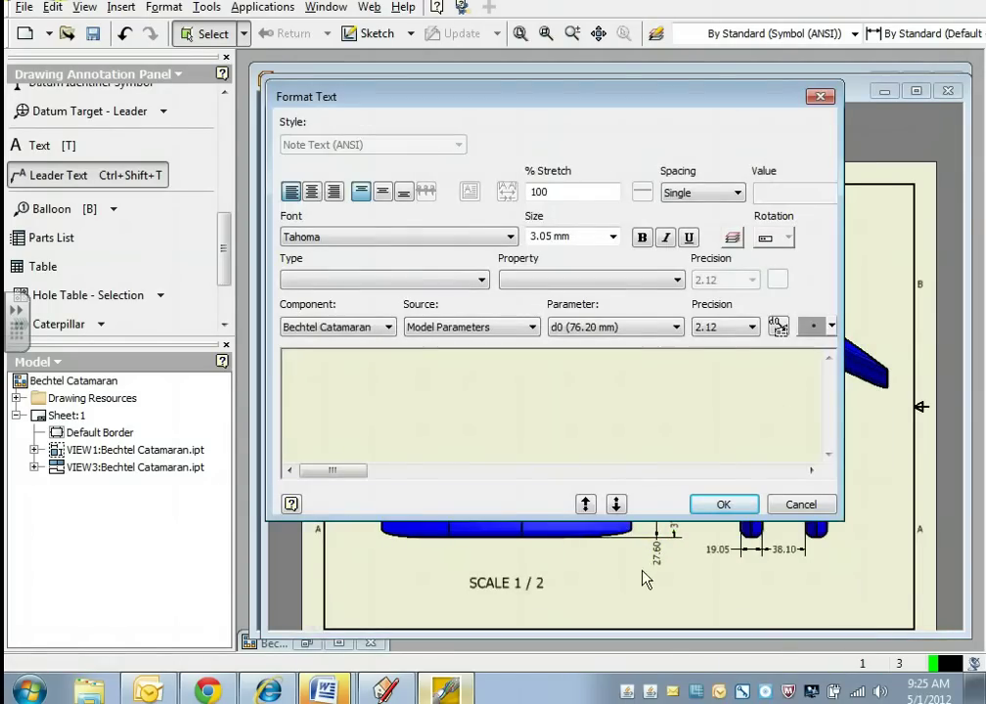
pyautogui.write('STERN')
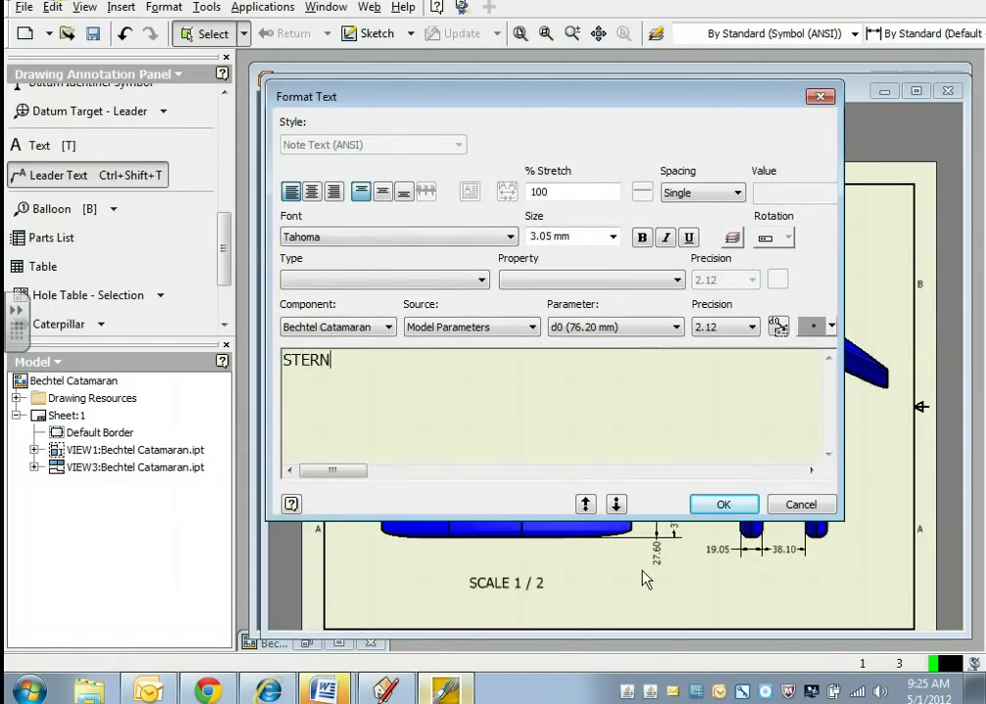
pyautogui.click(719, 504)
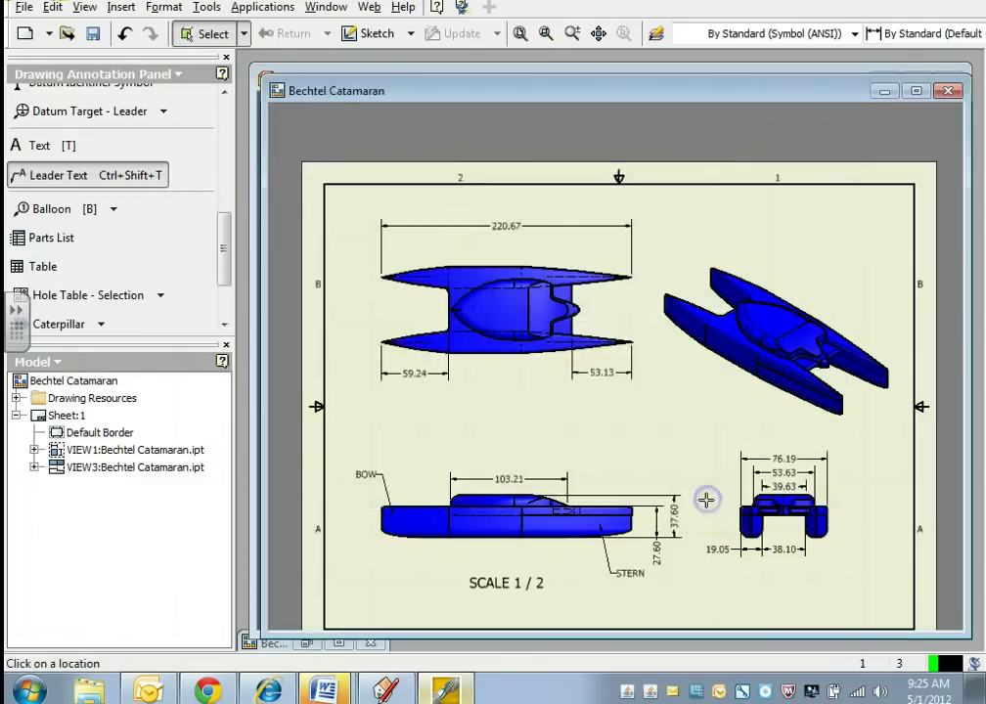
# Attach an LOA leader note to the 220.67 dimension and a BEAM note to 76.19
pyautogui.click(527, 213)
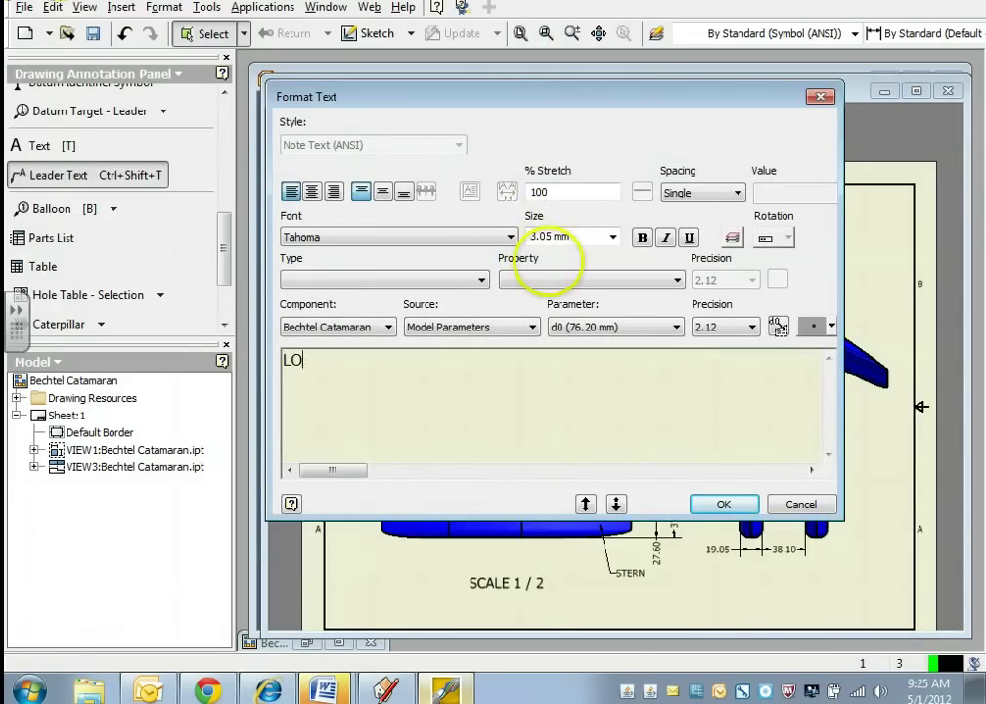
pyautogui.click(713, 503)
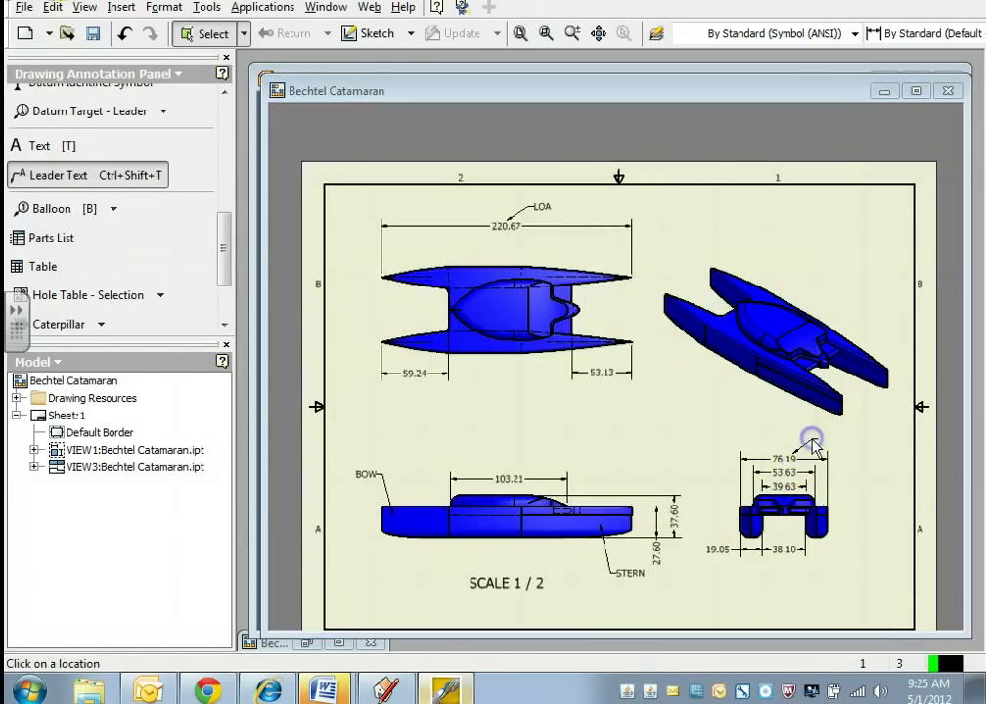
pyautogui.click(810, 441)
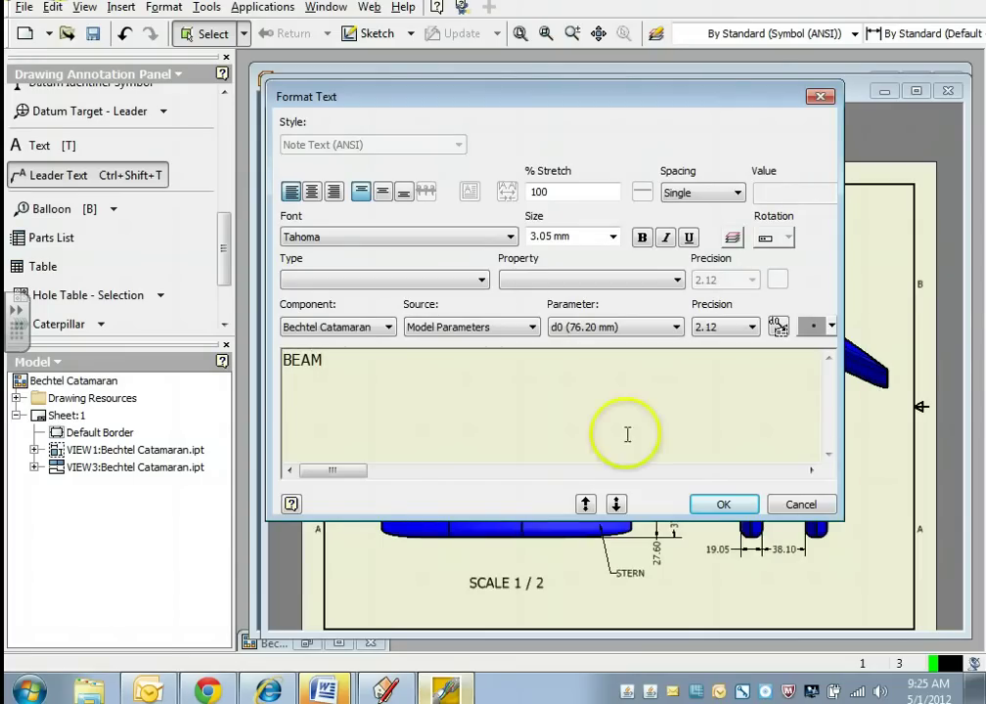
pyautogui.click(724, 503)
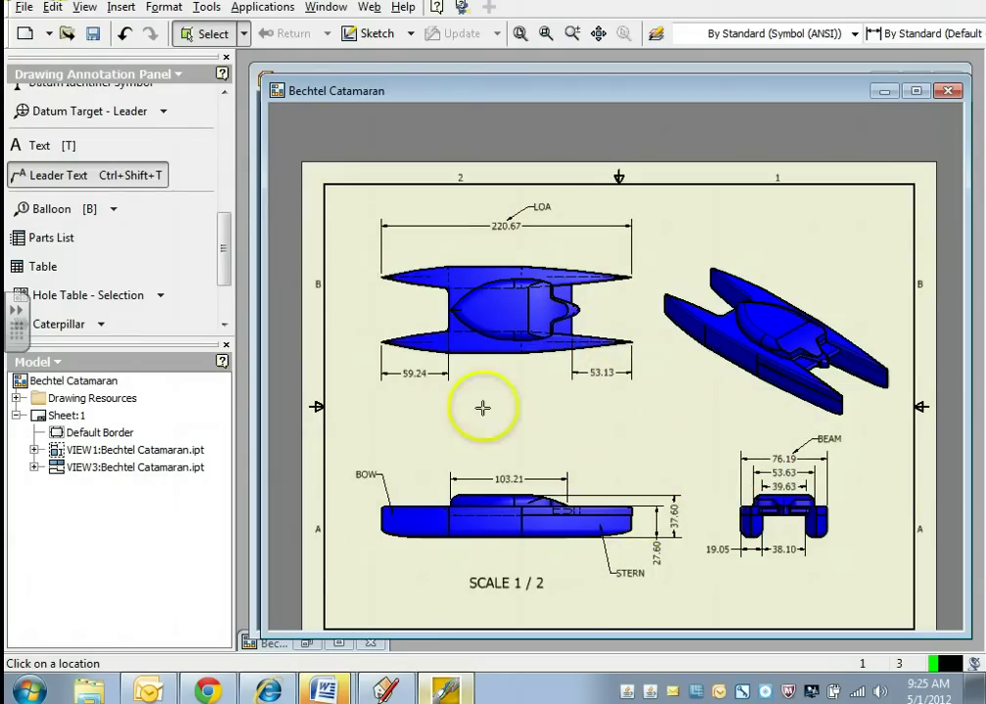
# Add a CATAMARAN HULL TYPE leader note and move it below the end view
pyautogui.scroll(5, 868, 577)
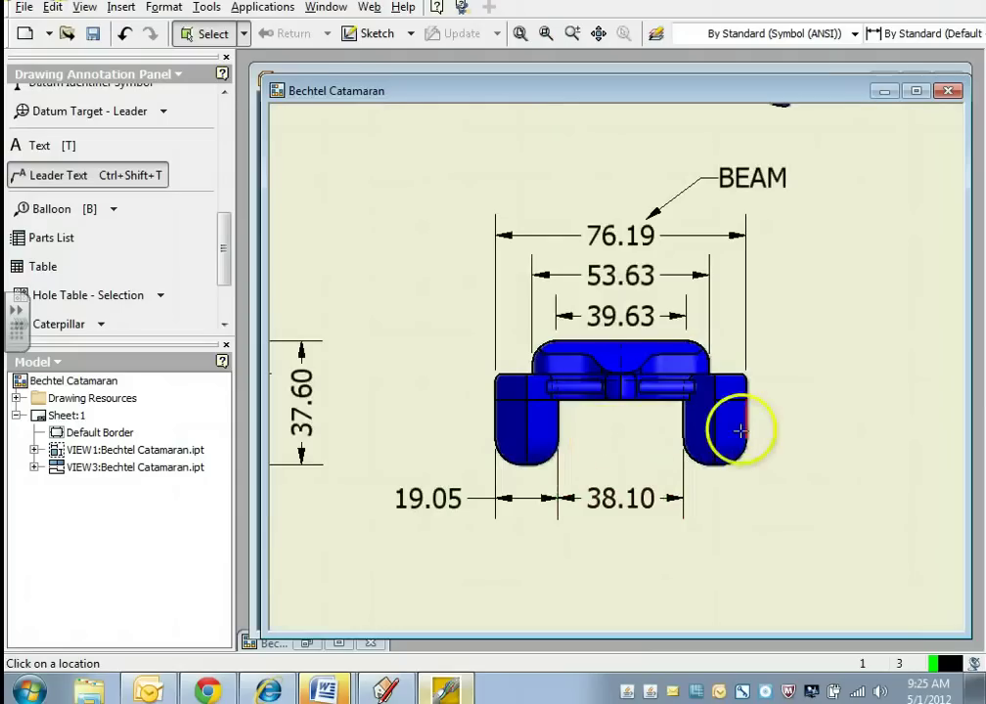
pyautogui.click(729, 430)
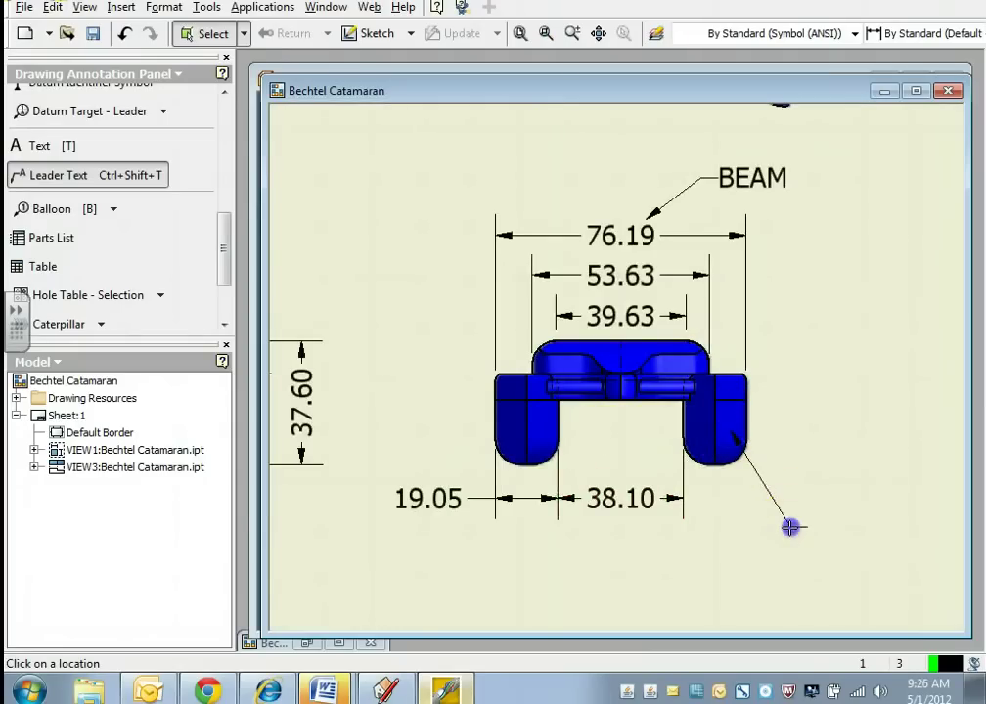
pyautogui.doubleClick(790, 527)
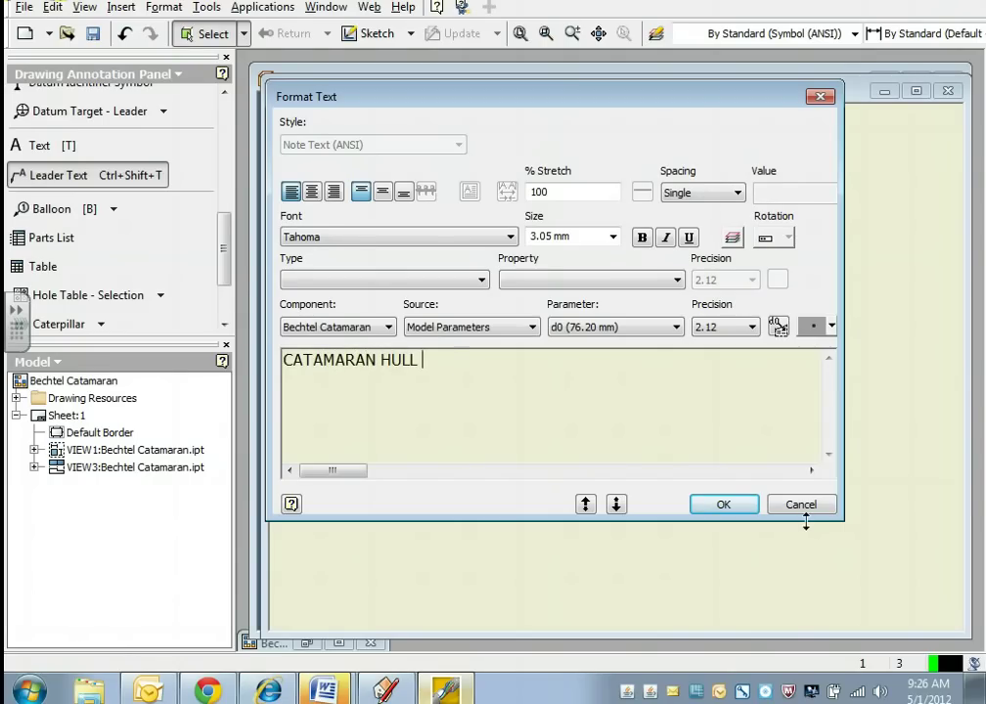
pyautogui.click(743, 506)
pyautogui.scroll(-3, 909, 533)
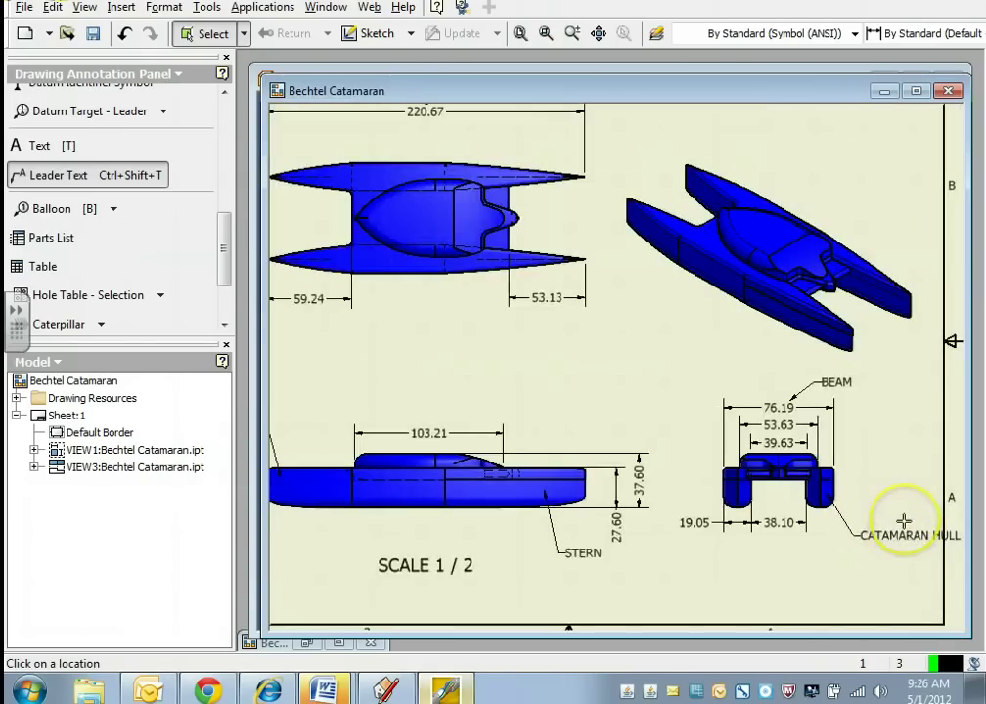
pyautogui.press('Escape')
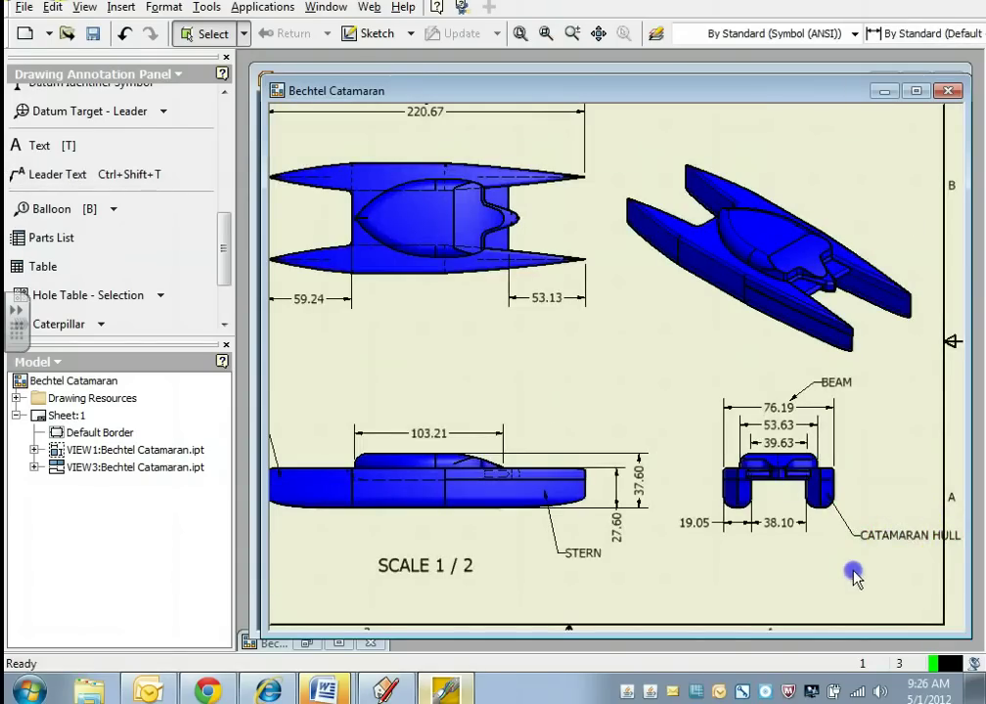
pyautogui.moveTo(857, 544); pyautogui.dragTo(827, 579)
pyautogui.press('Home')
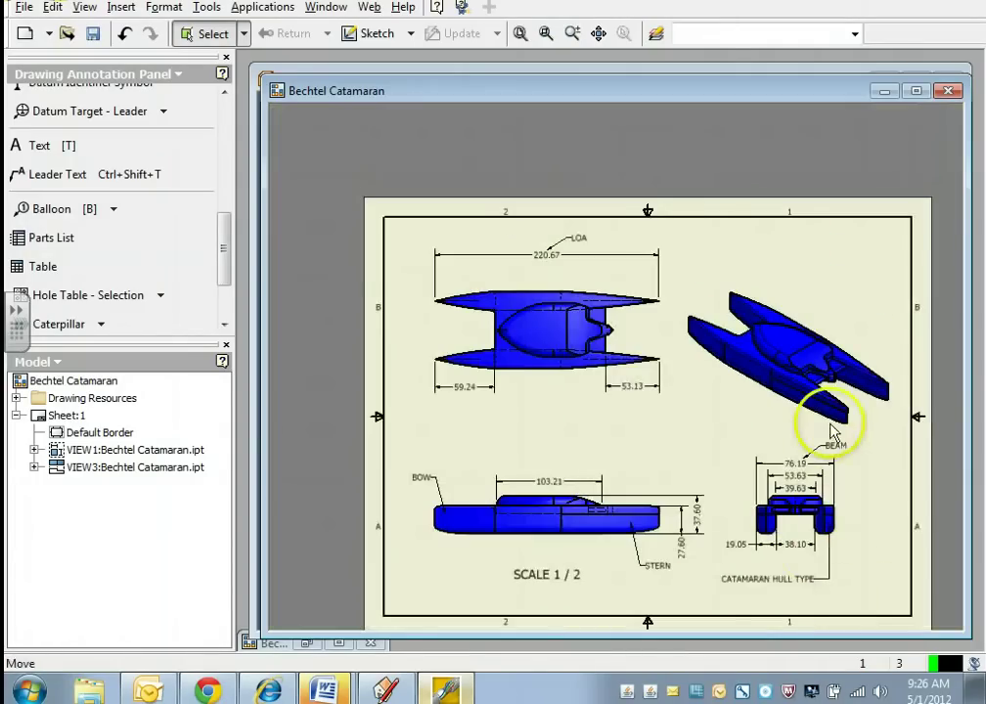
# In a new drawing sketch, draw a By Standard line across the side view from bow to stern
pyautogui.scroll(2, 738, 502)
pyautogui.scroll(-4, 775, 489)
pyautogui.scroll(2, 839, 587)
pyautogui.scroll(1, 685, 587)
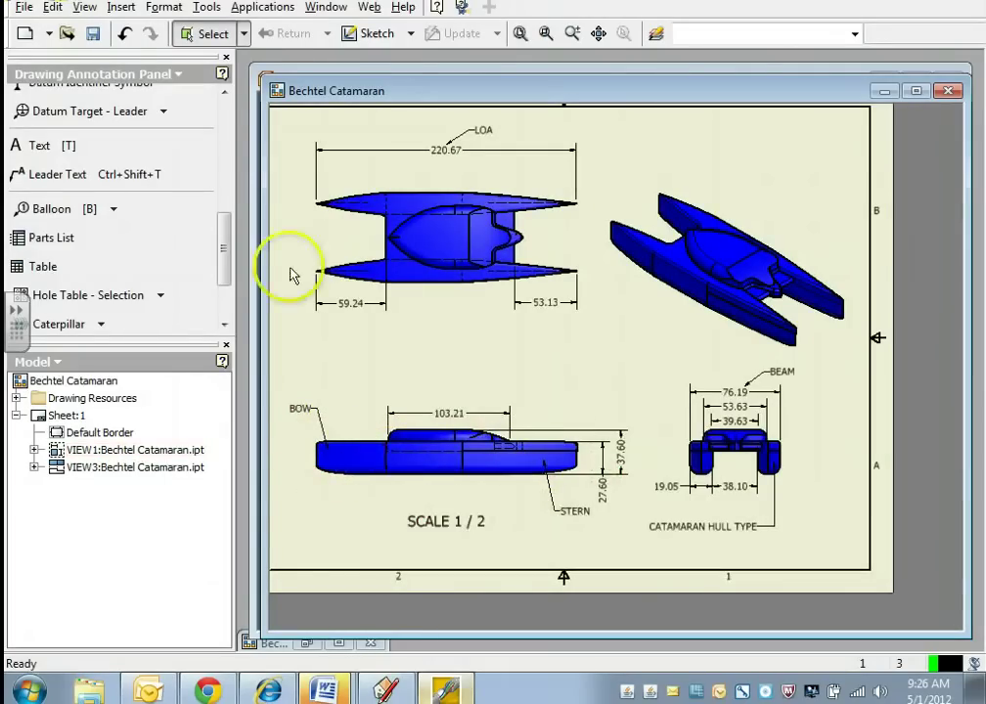
pyautogui.click(371, 34)
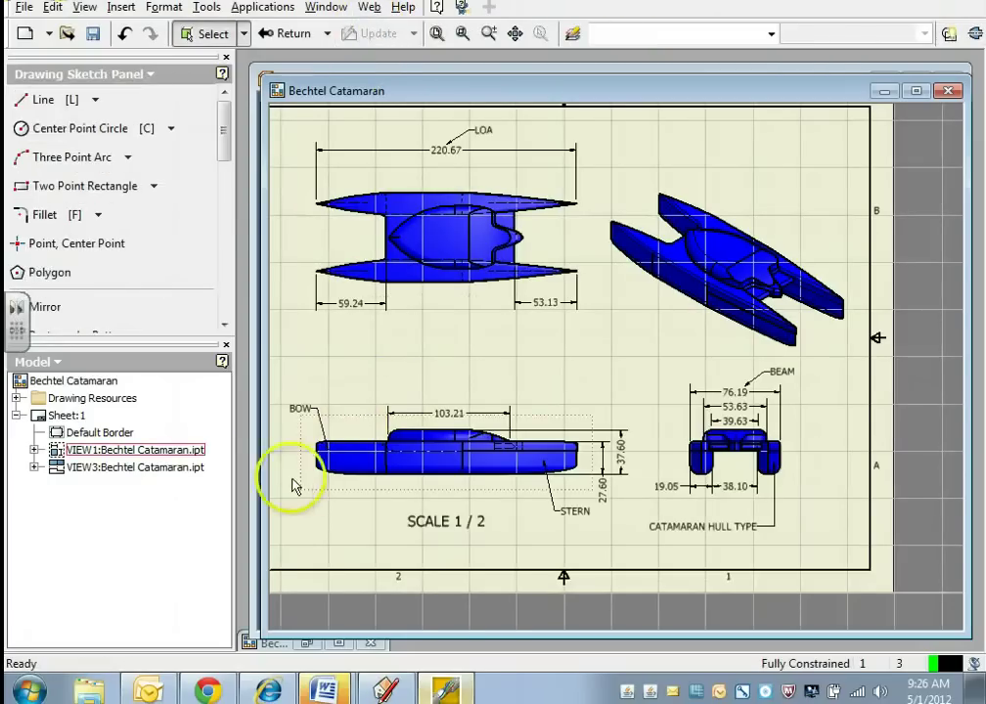
pyautogui.click(43, 102)
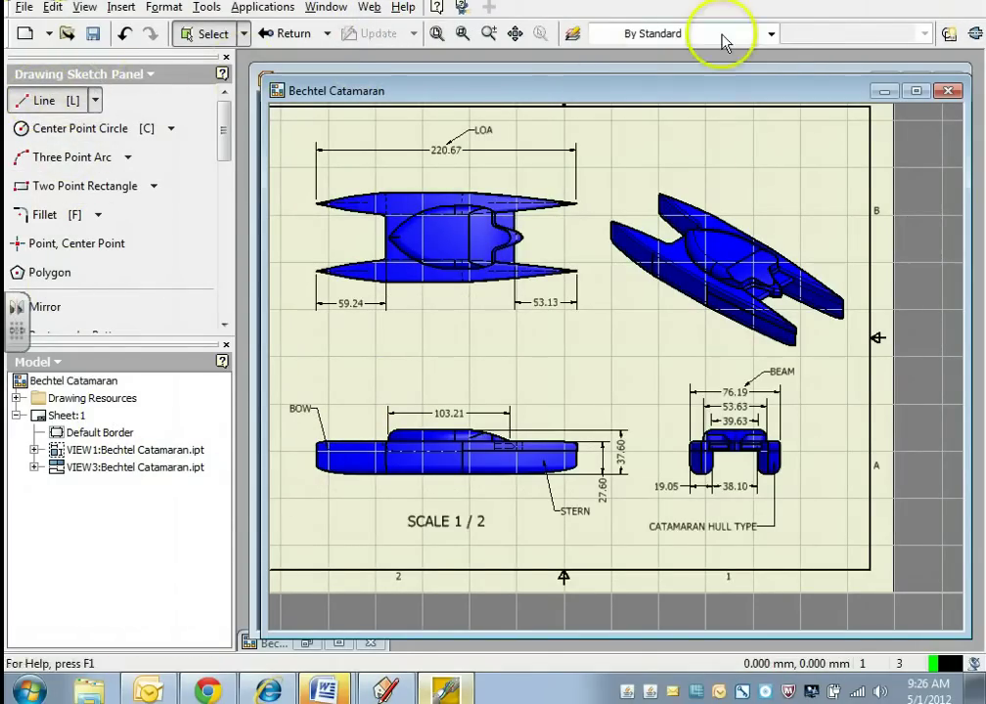
pyautogui.click(771, 33)
pyautogui.click(773, 35)
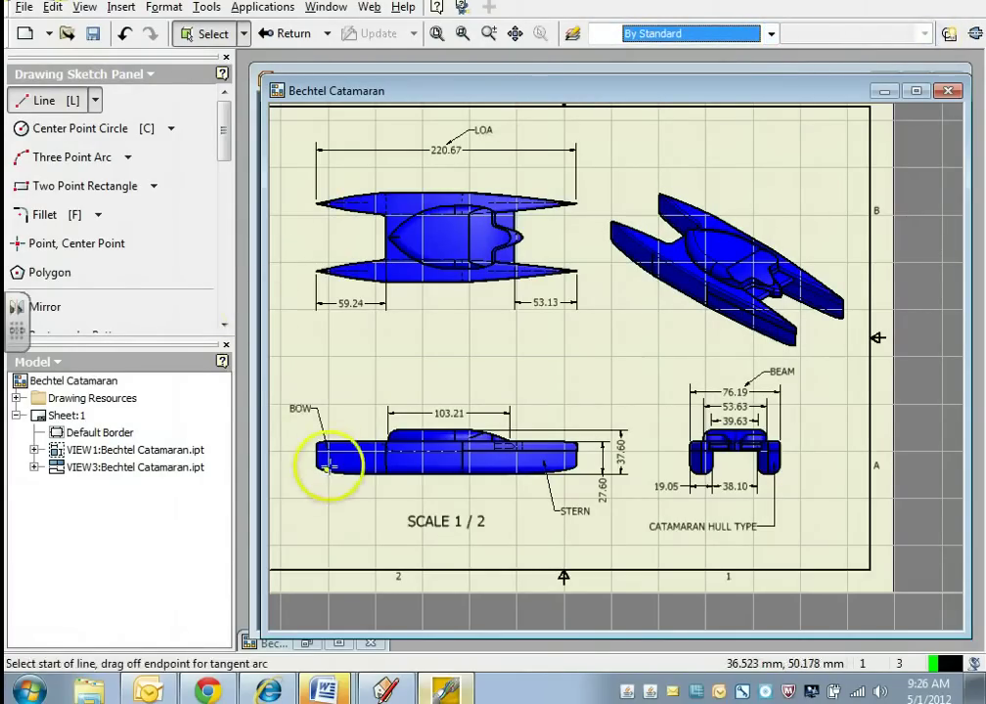
pyautogui.scroll(3, 326, 462)
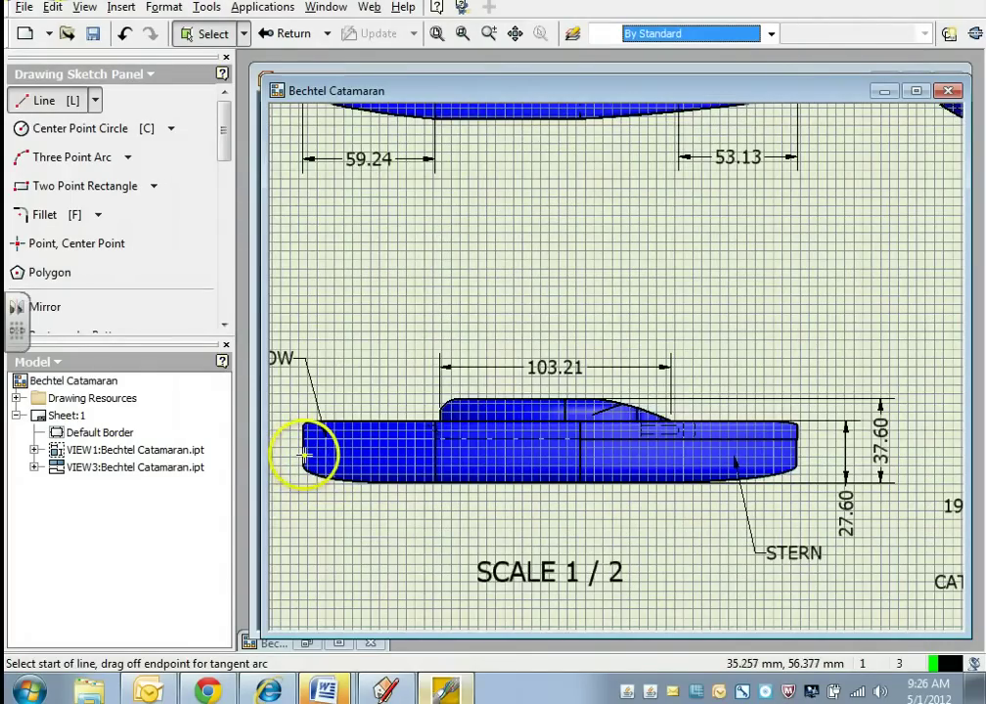
pyautogui.click(304, 455)
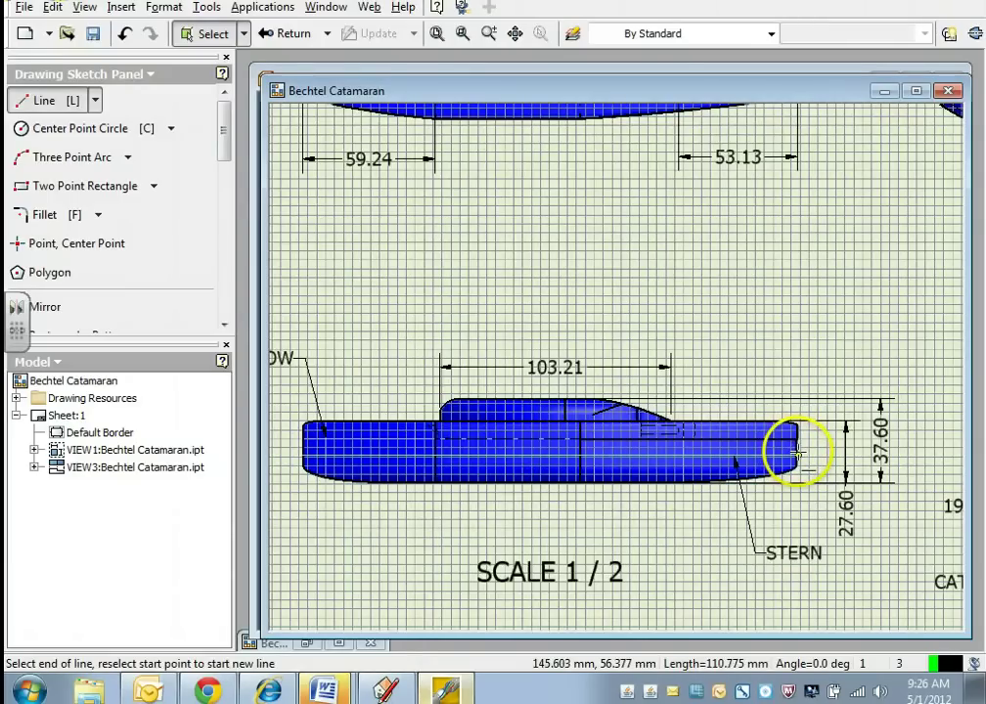
pyautogui.click(797, 451)
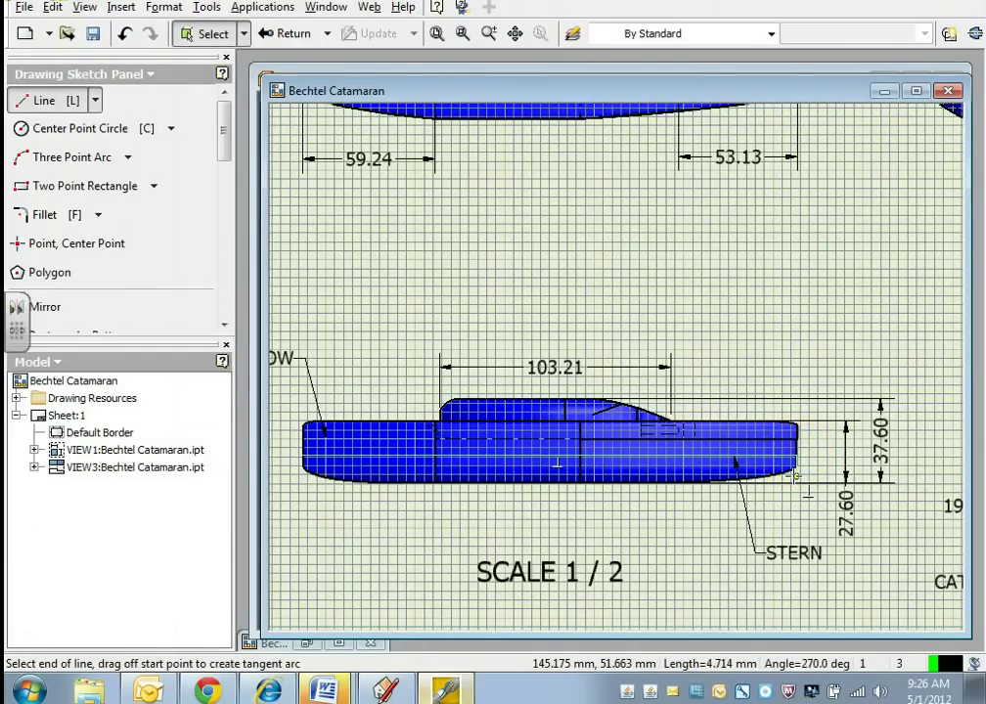
pyautogui.press('Escape')
pyautogui.click(381, 467)
# Set the sketched line's line type to Dashed in its Properties, keeping the line weight unchanged
pyautogui.rightClick(381, 465)
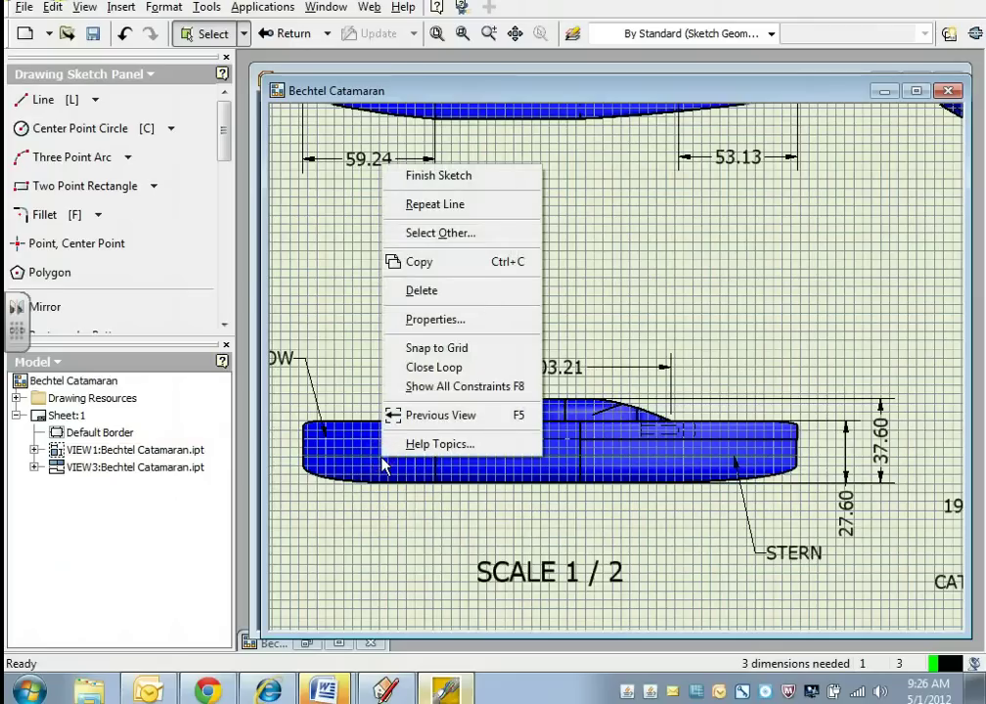
pyautogui.click(425, 321)
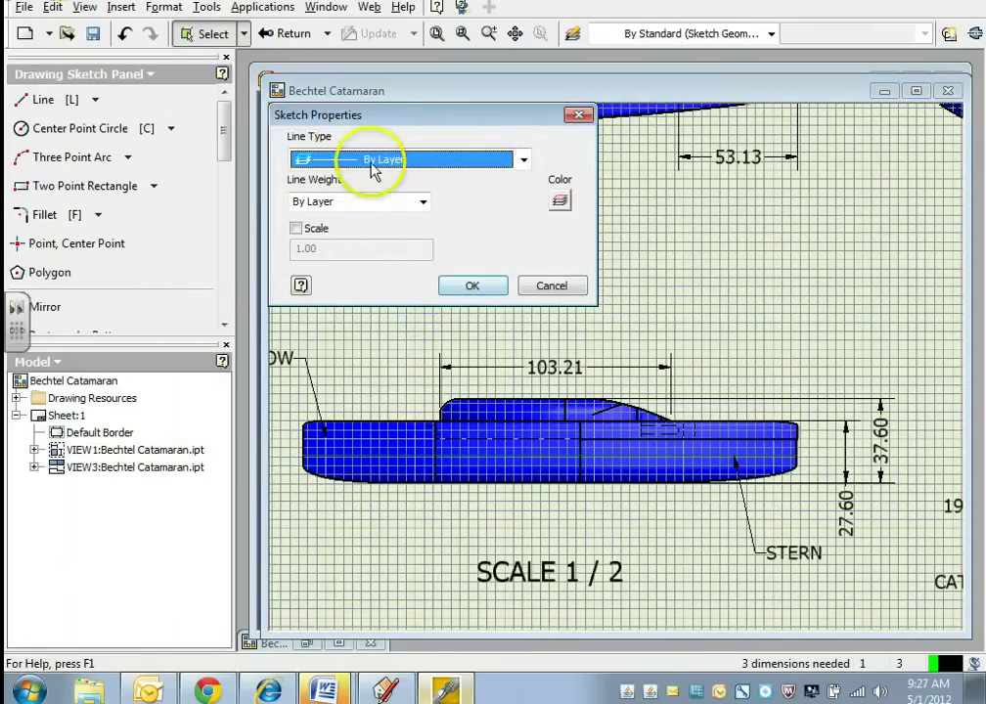
pyautogui.click(424, 201)
pyautogui.click(423, 202)
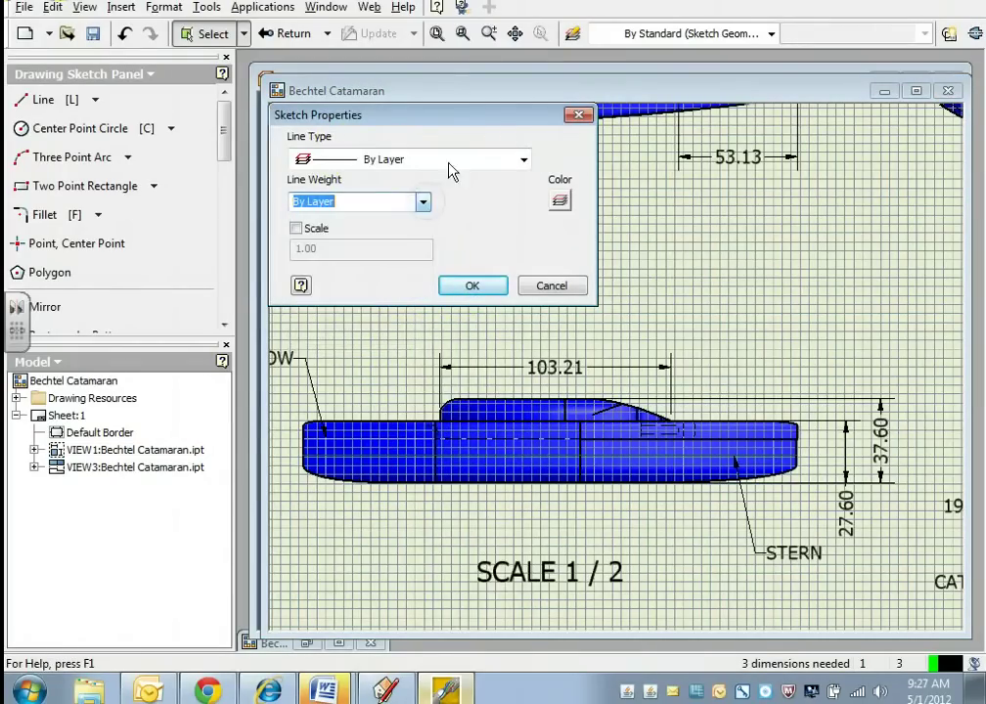
pyautogui.click(524, 162)
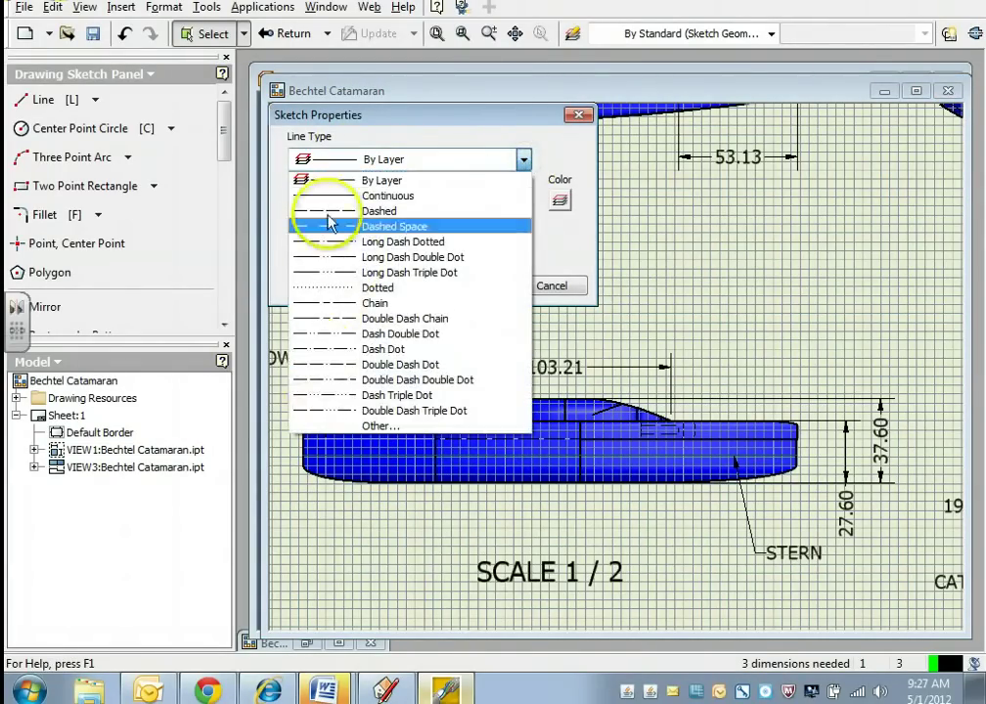
pyautogui.click(380, 292)
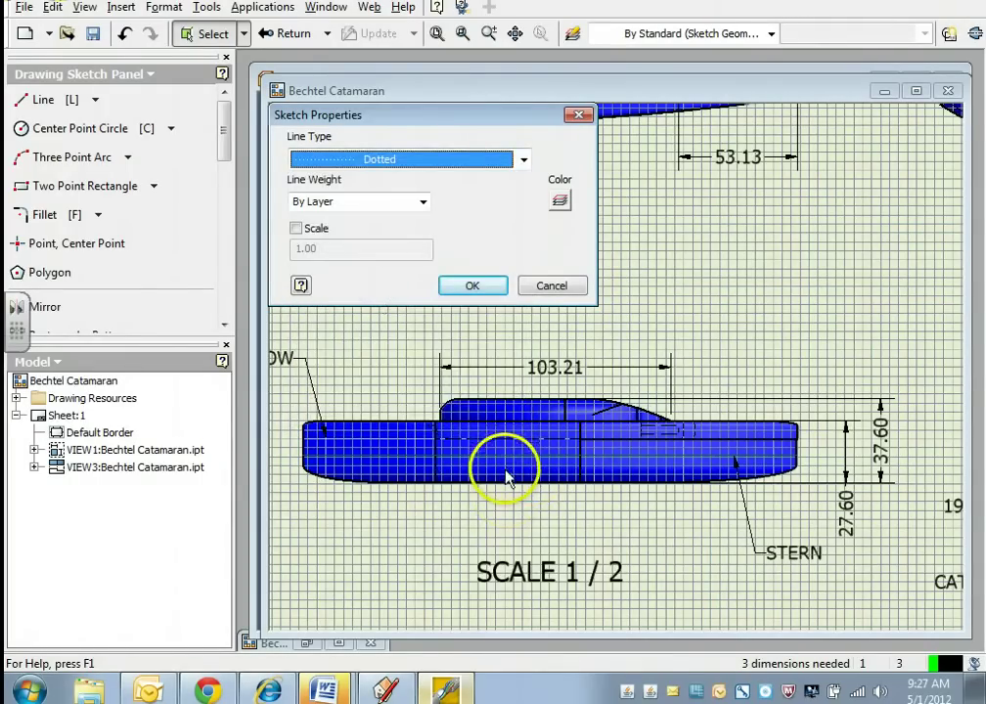
pyautogui.click(523, 159)
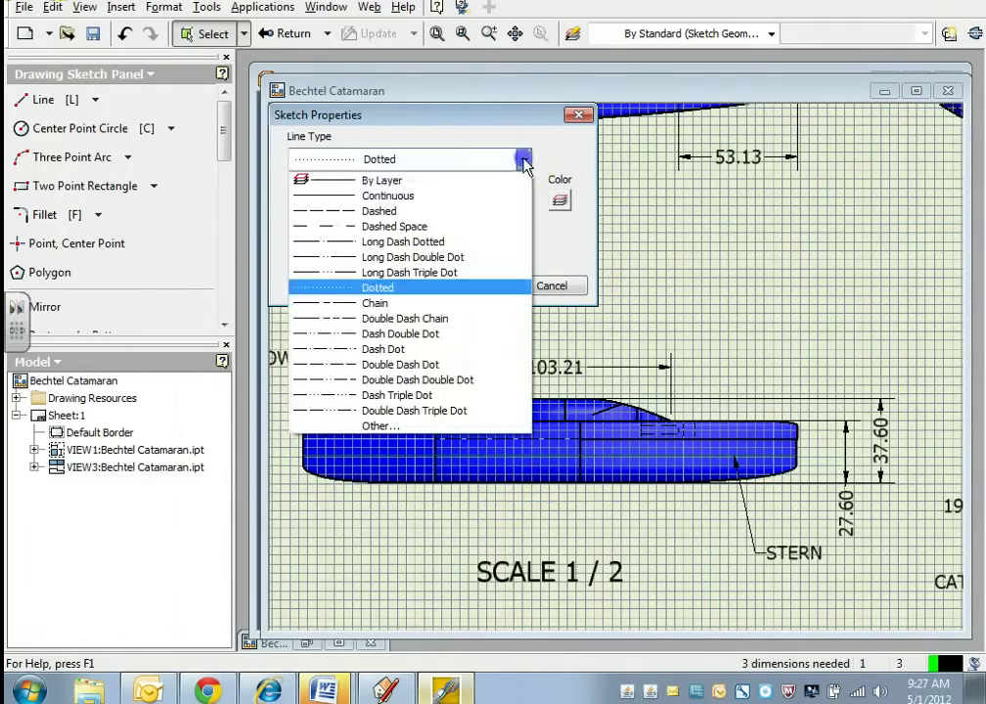
pyautogui.click(406, 212)
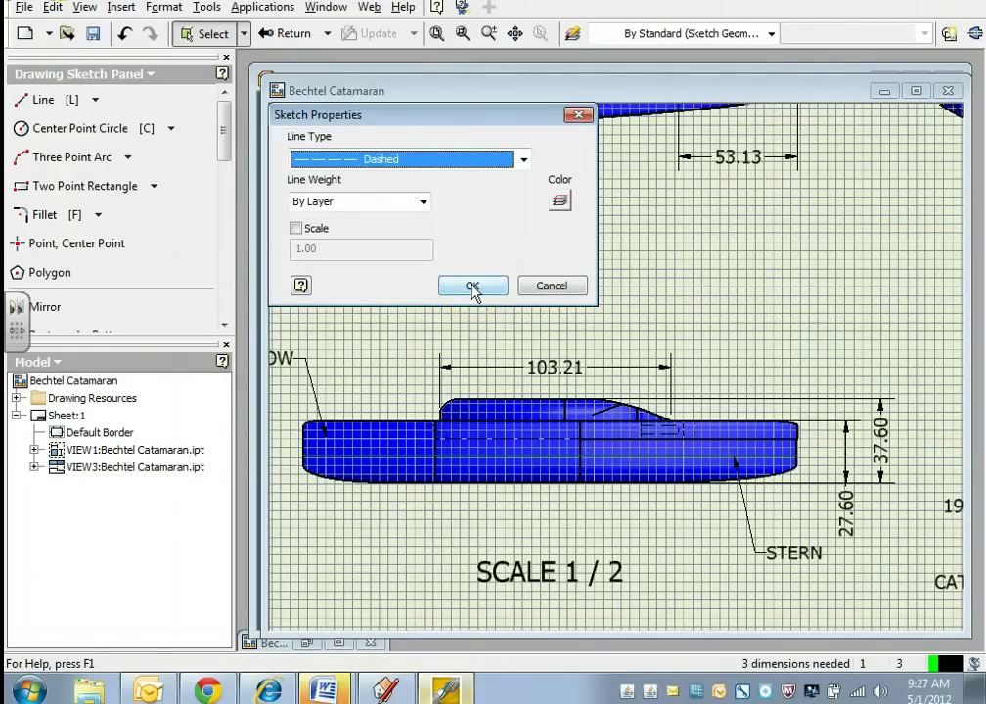
pyautogui.click(473, 287)
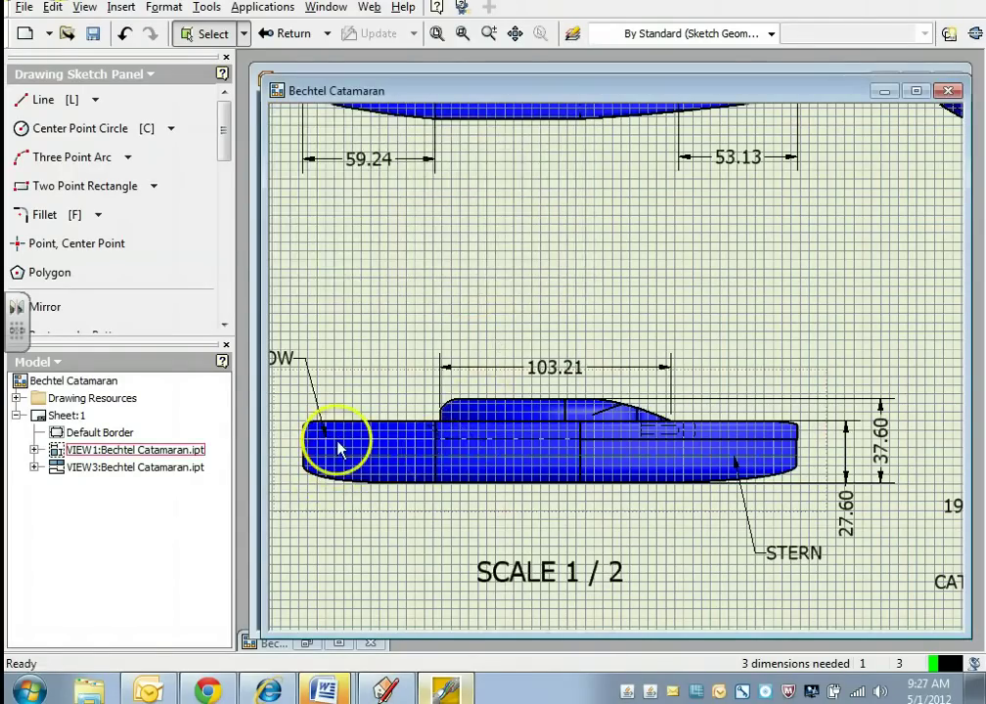
# Sketch two short vertical reference lines at the bow of the side view
pyautogui.scroll(-4, 392, 414)
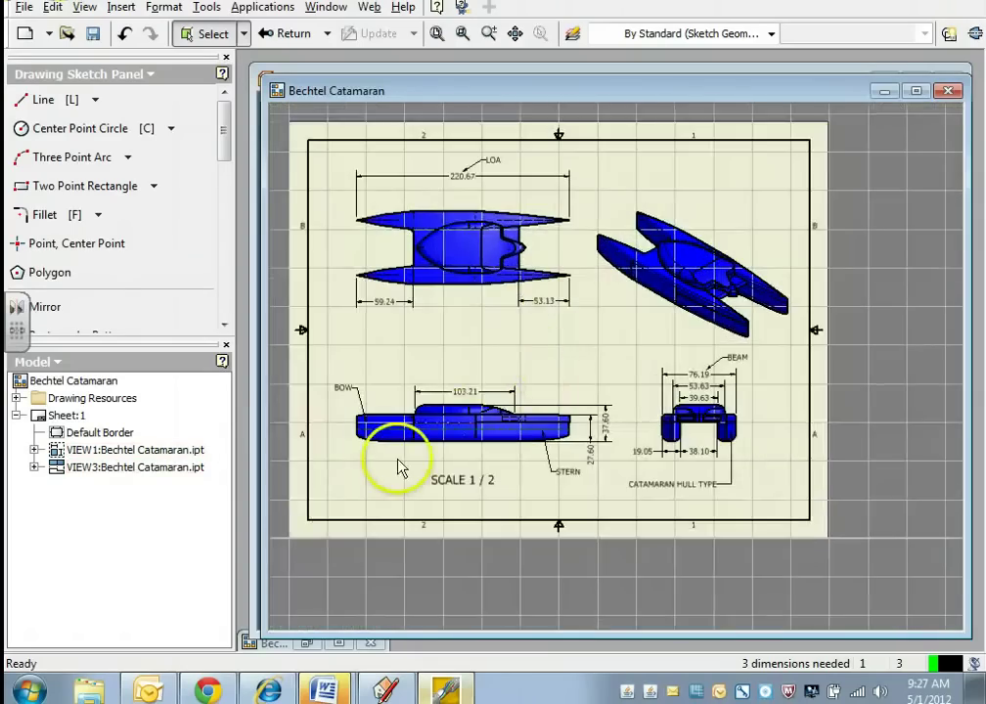
pyautogui.scroll(4, 399, 464)
pyautogui.scroll(2, 387, 411)
pyautogui.scroll(-2, 389, 430)
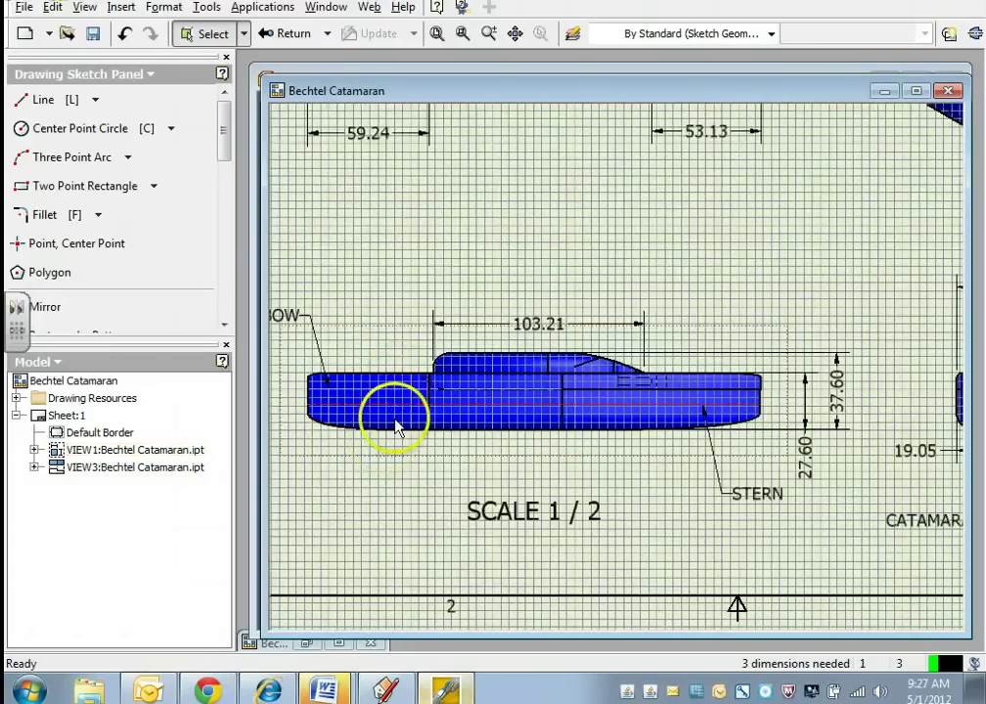
pyautogui.scroll(-2, 396, 419)
pyautogui.scroll(3, 397, 421)
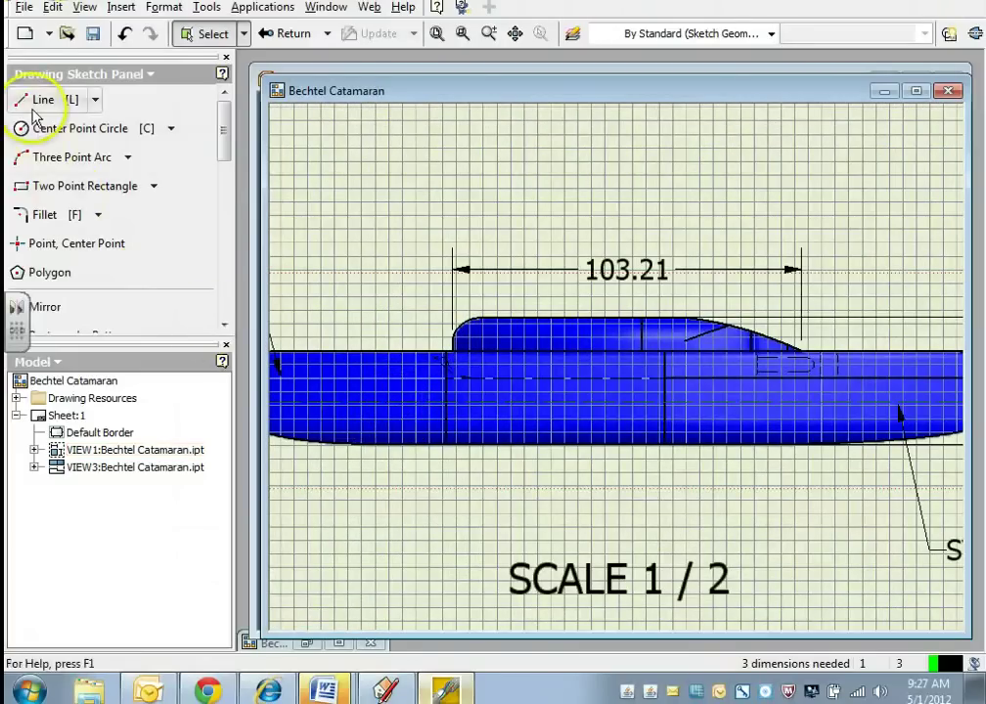
pyautogui.click(35, 98)
pyautogui.click(343, 350)
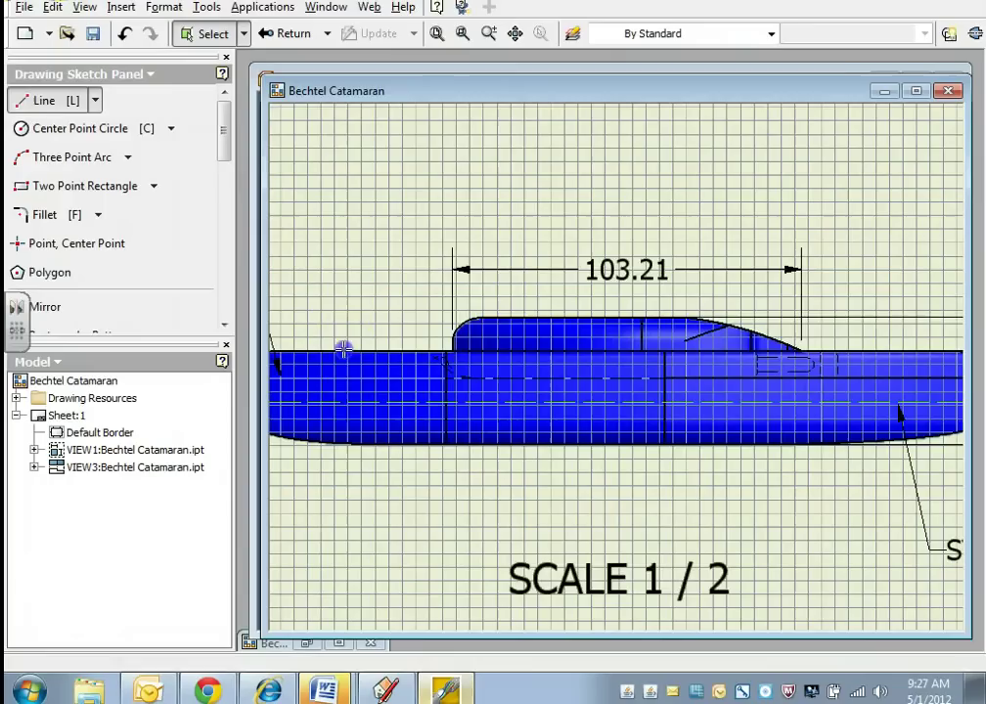
pyautogui.click(344, 399)
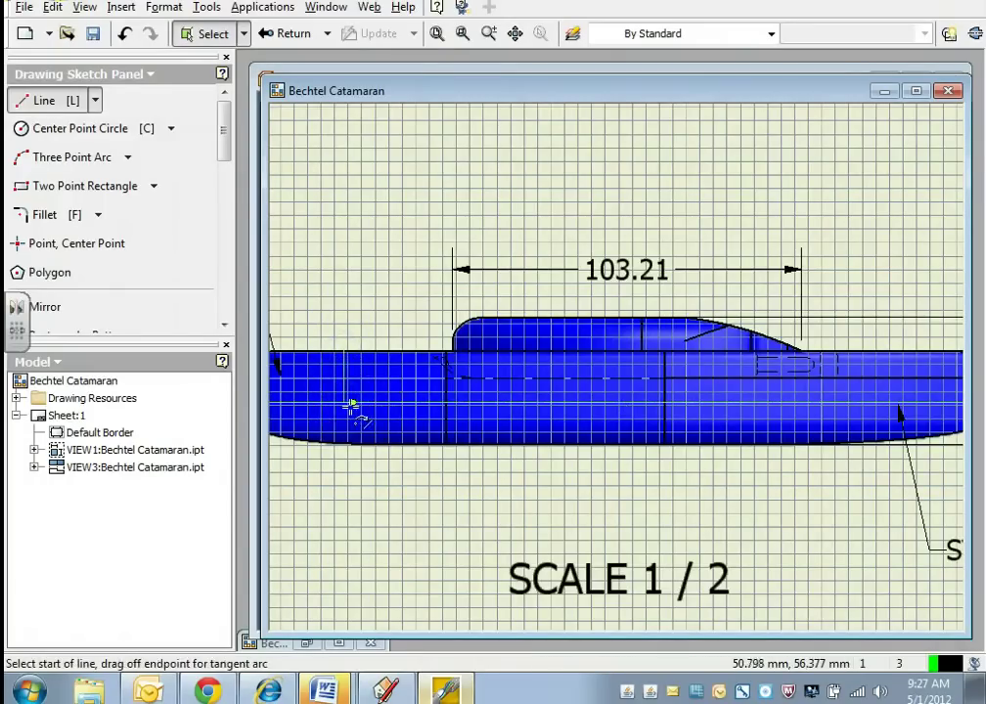
pyautogui.click(378, 403)
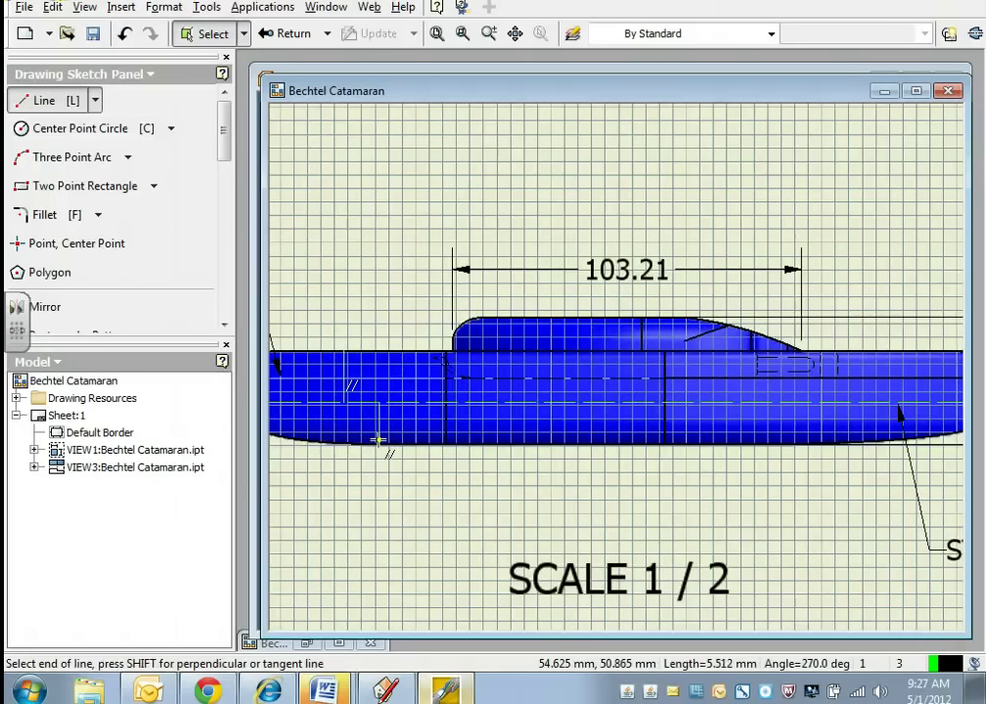
pyautogui.click(379, 445)
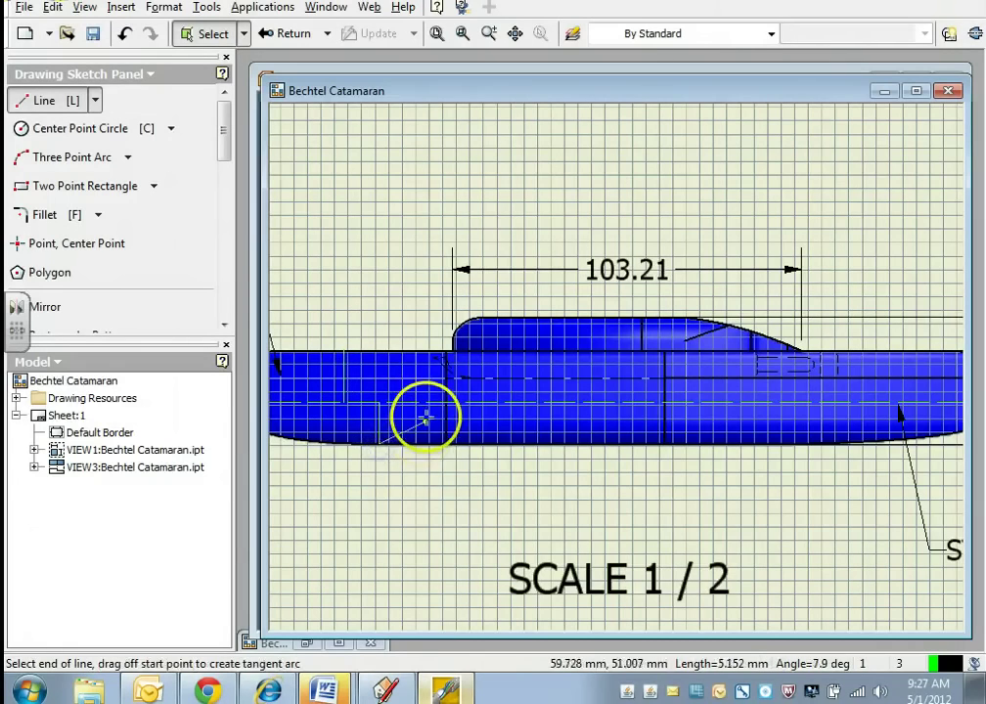
pyautogui.press('Escape')
# Dimension the hull's bottom line as the 110.347 overall length
pyautogui.scroll(-2, 380, 379)
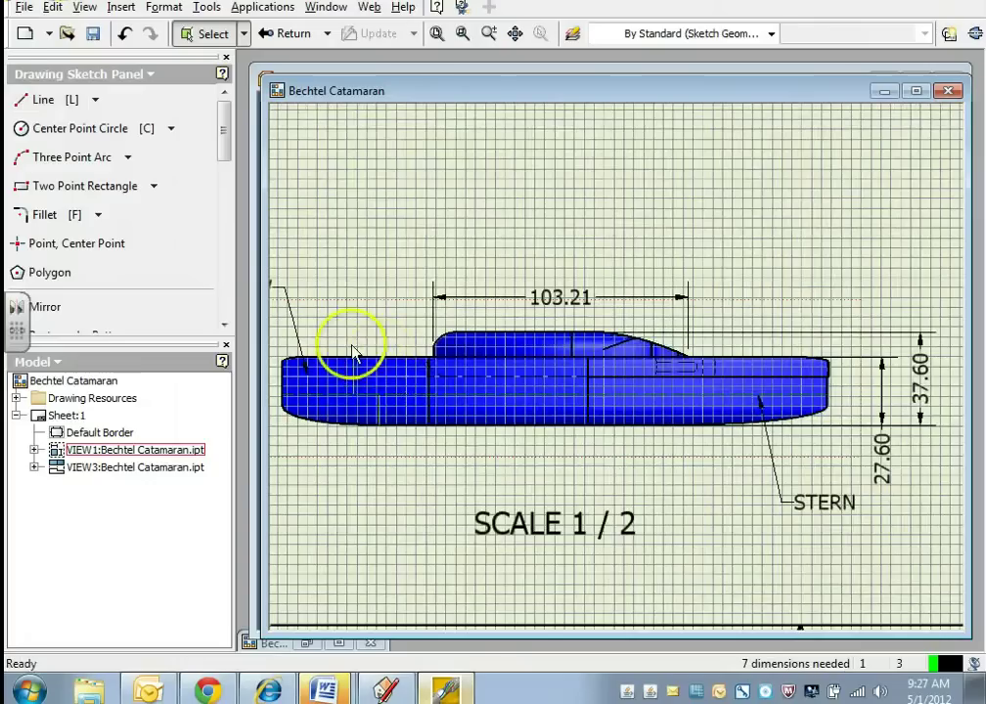
pyautogui.press('d')
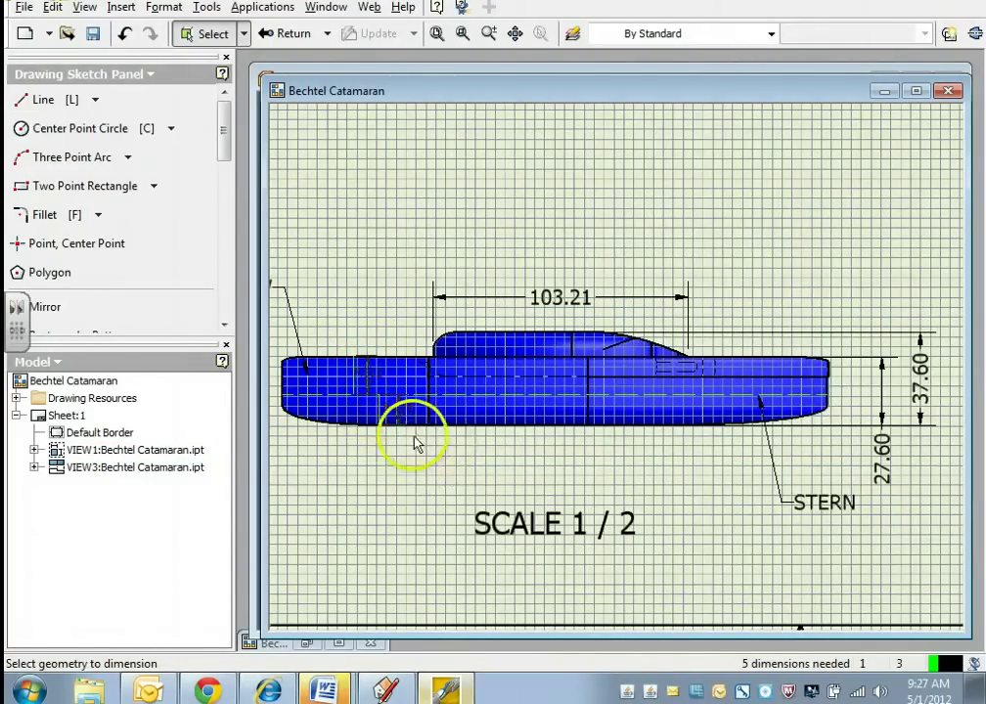
pyautogui.scroll(1, 414, 443)
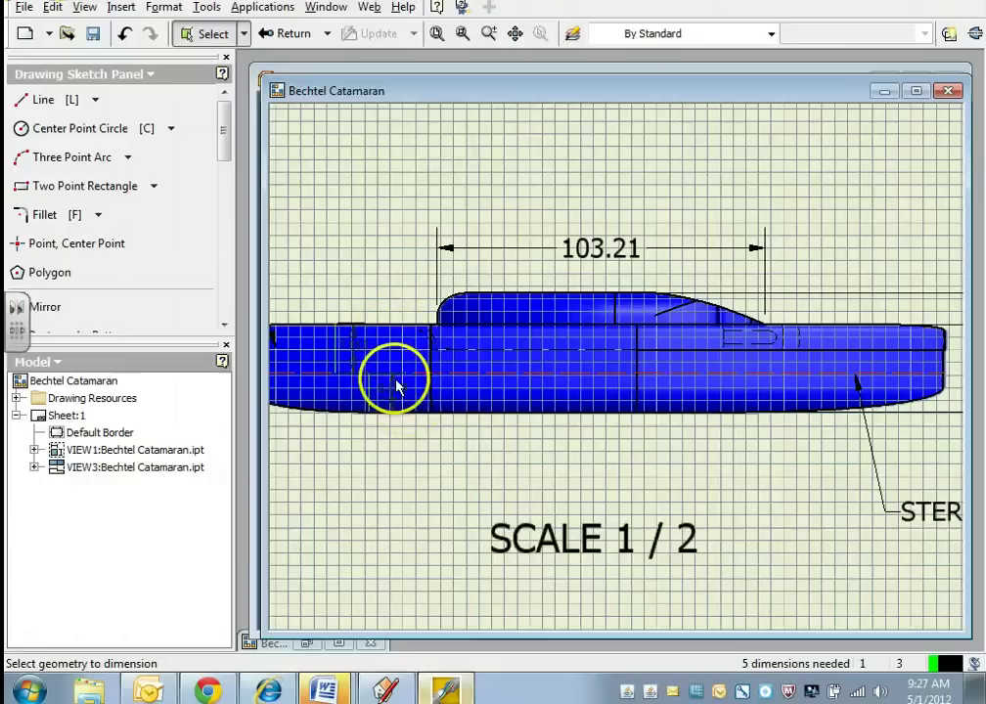
pyautogui.scroll(-2, 367, 409)
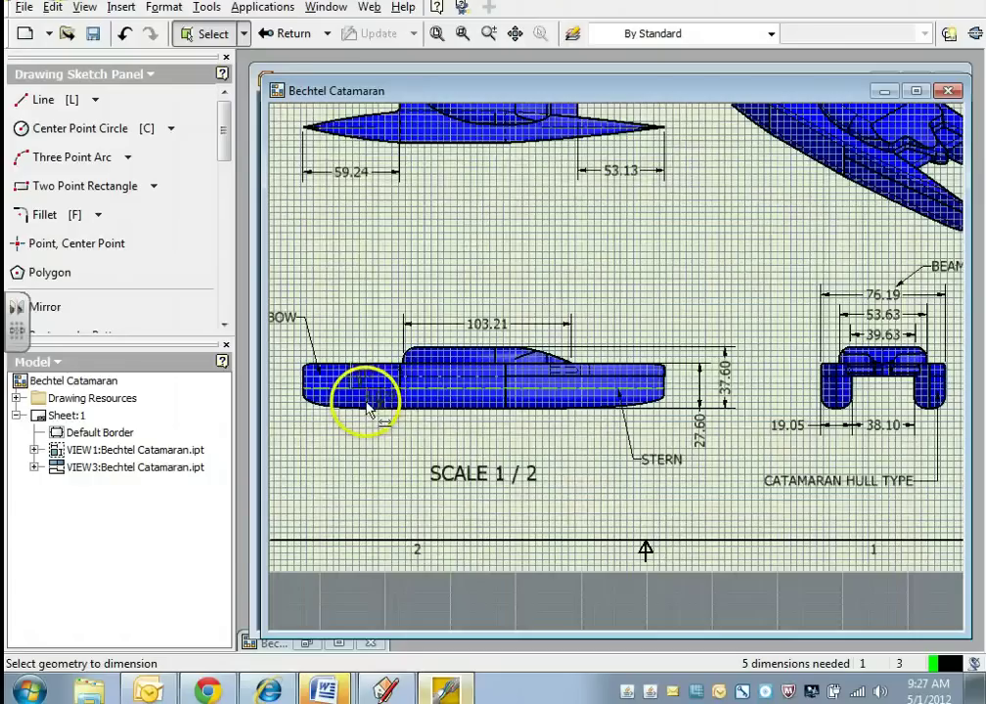
pyautogui.click(305, 391)
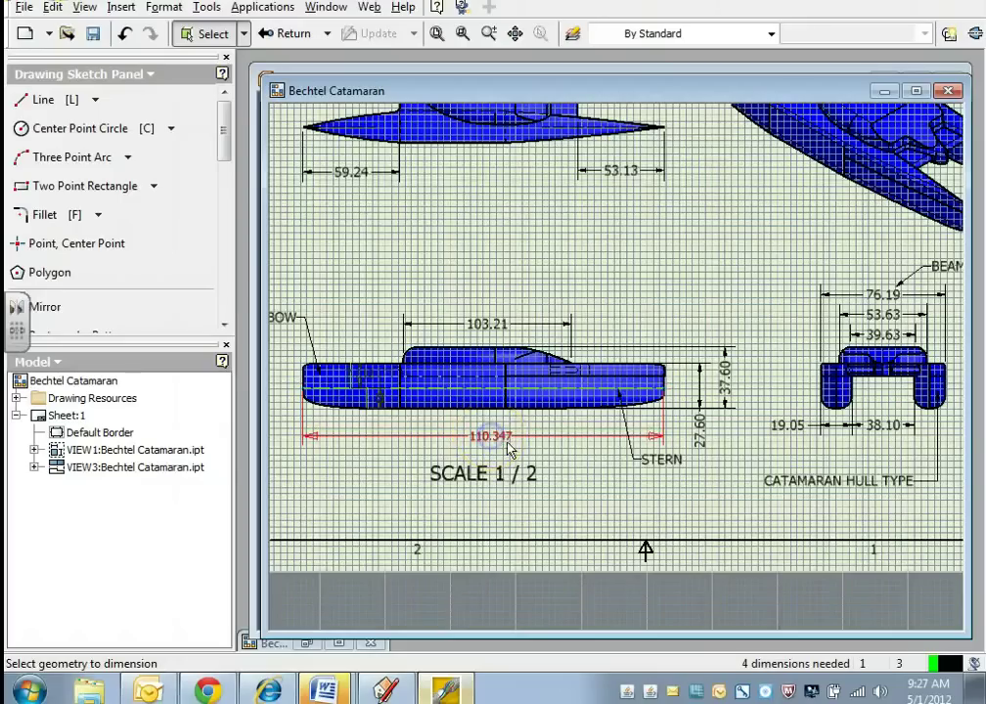
# Exit the sketch and retrieve Sketch1's 7.81 and 6.08 bow dimensions onto the side view
pyautogui.click(284, 33)
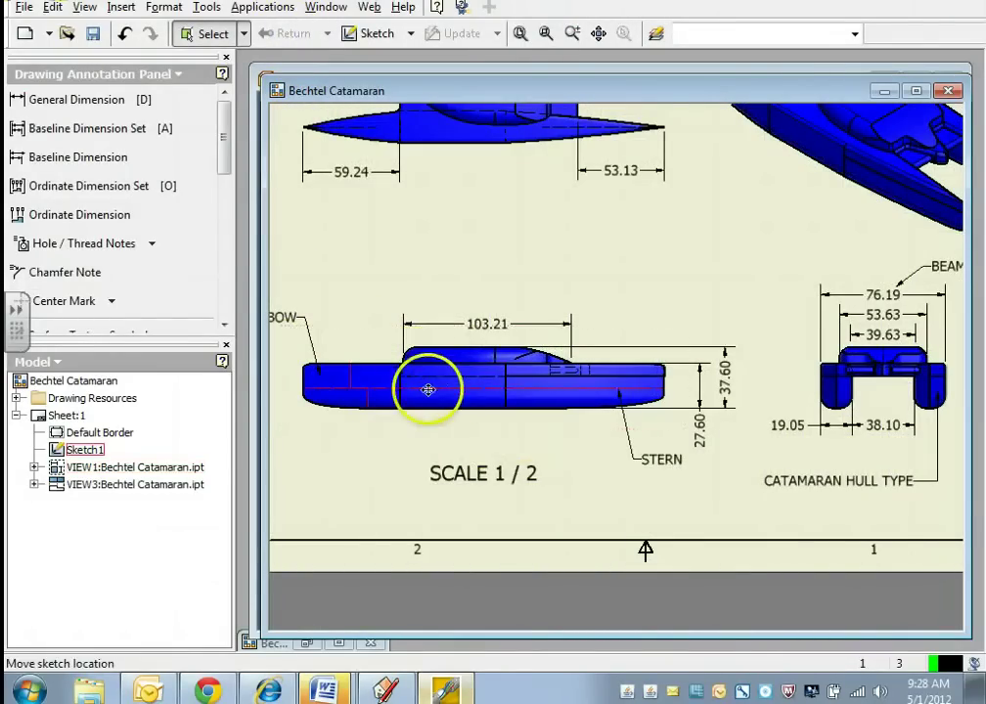
pyautogui.scroll(2, 406, 399)
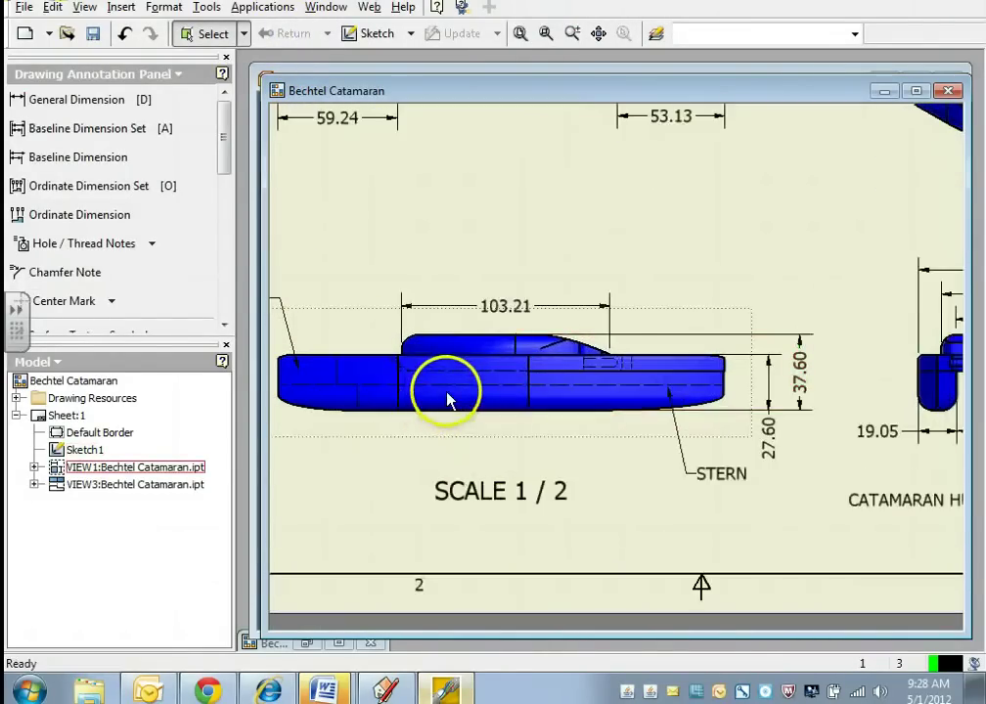
pyautogui.scroll(-2, 396, 403)
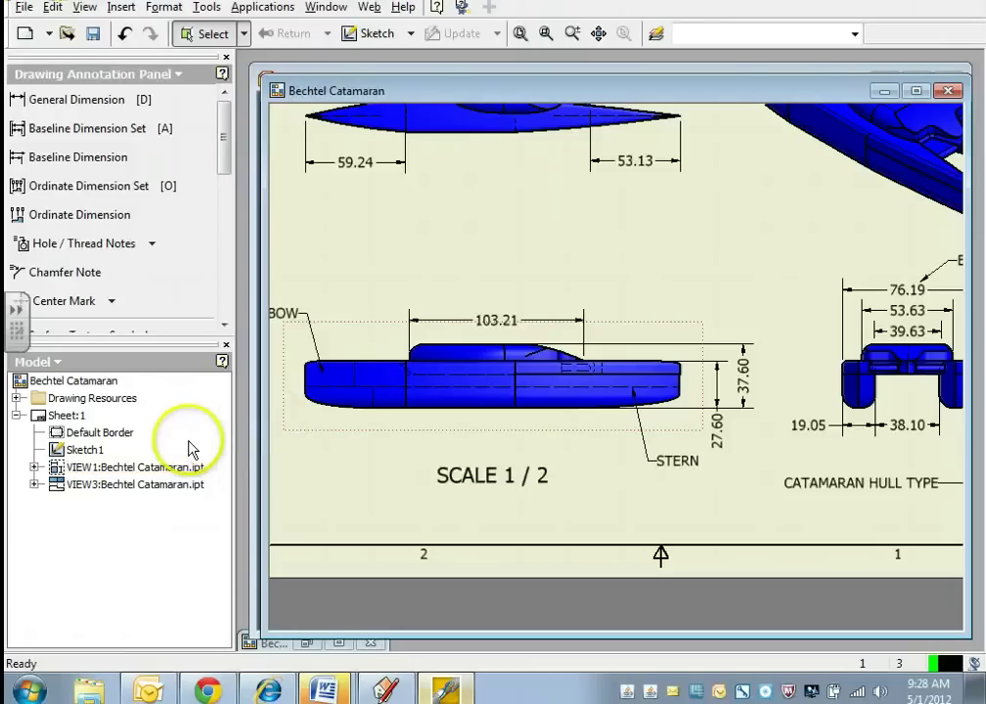
pyautogui.rightClick(85, 453)
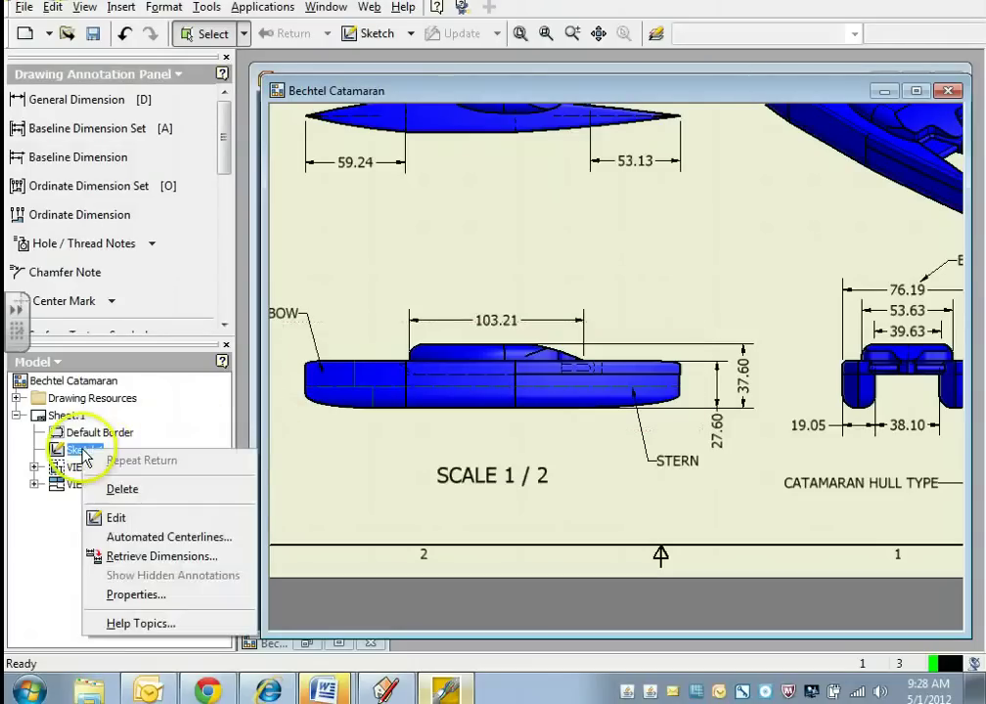
pyautogui.click(128, 556)
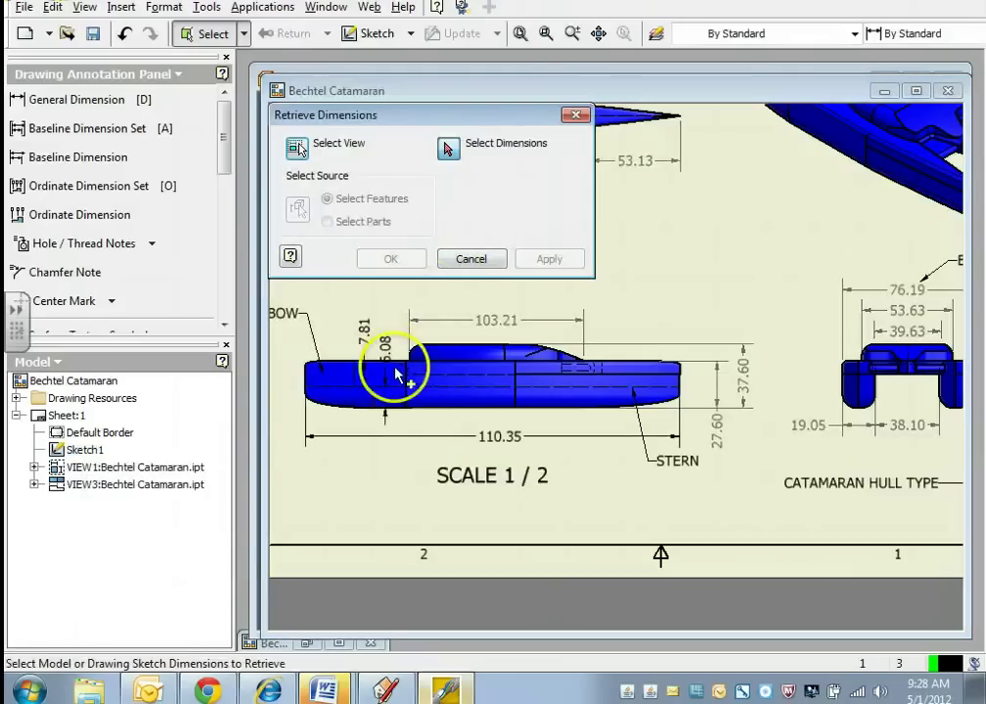
pyautogui.click(386, 403)
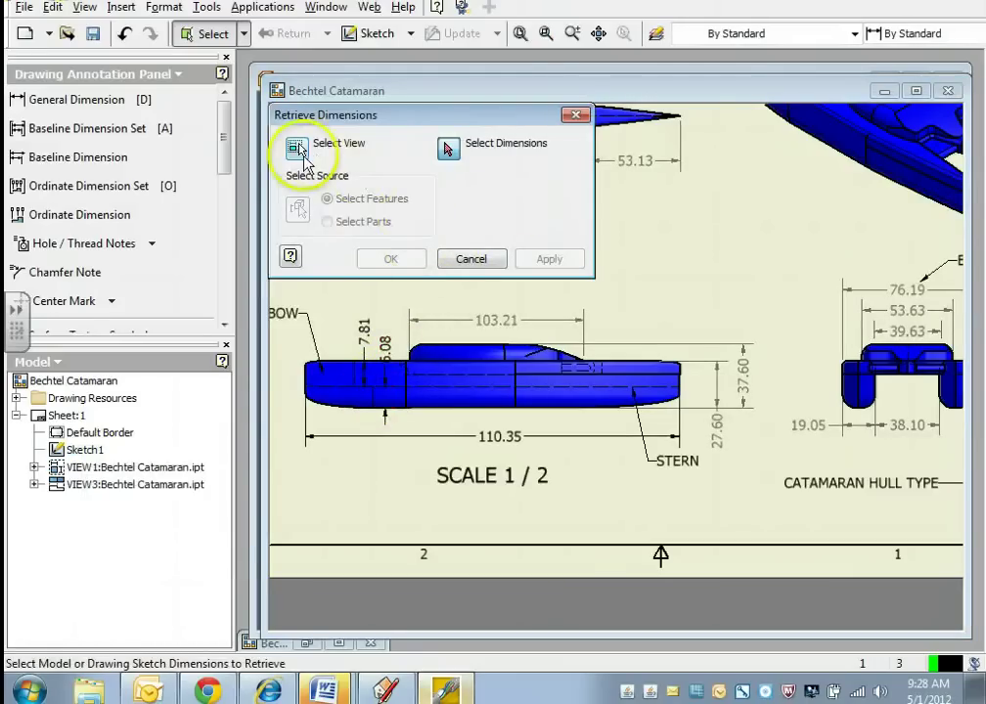
pyautogui.click(448, 149)
pyautogui.scroll(4, 382, 392)
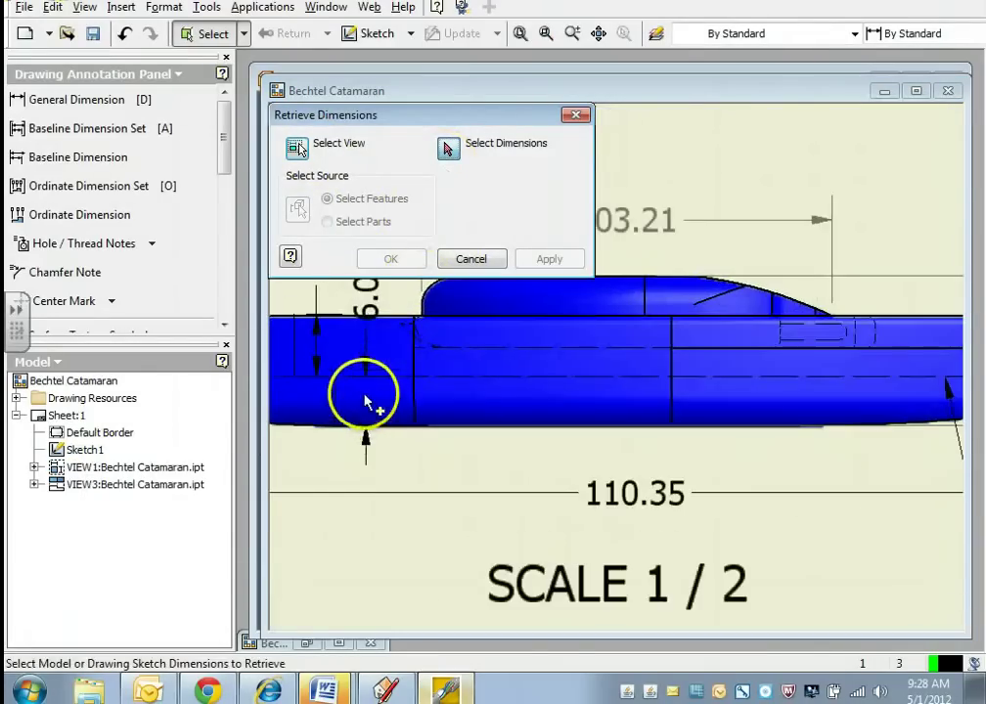
pyautogui.scroll(-3, 387, 402)
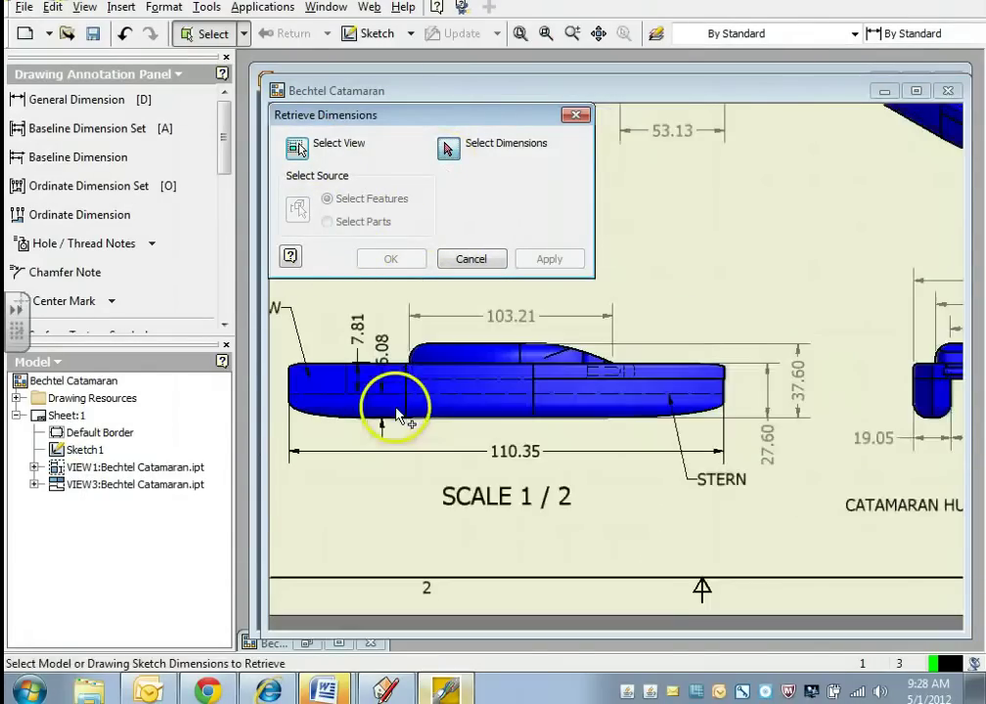
pyautogui.click(382, 352)
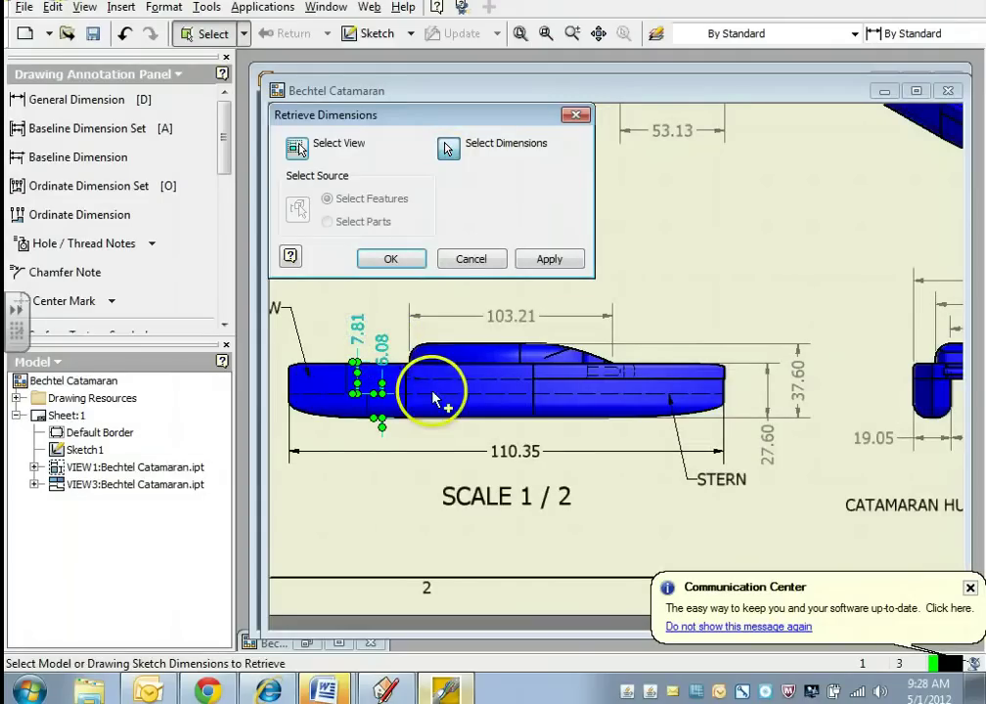
pyautogui.click(536, 260)
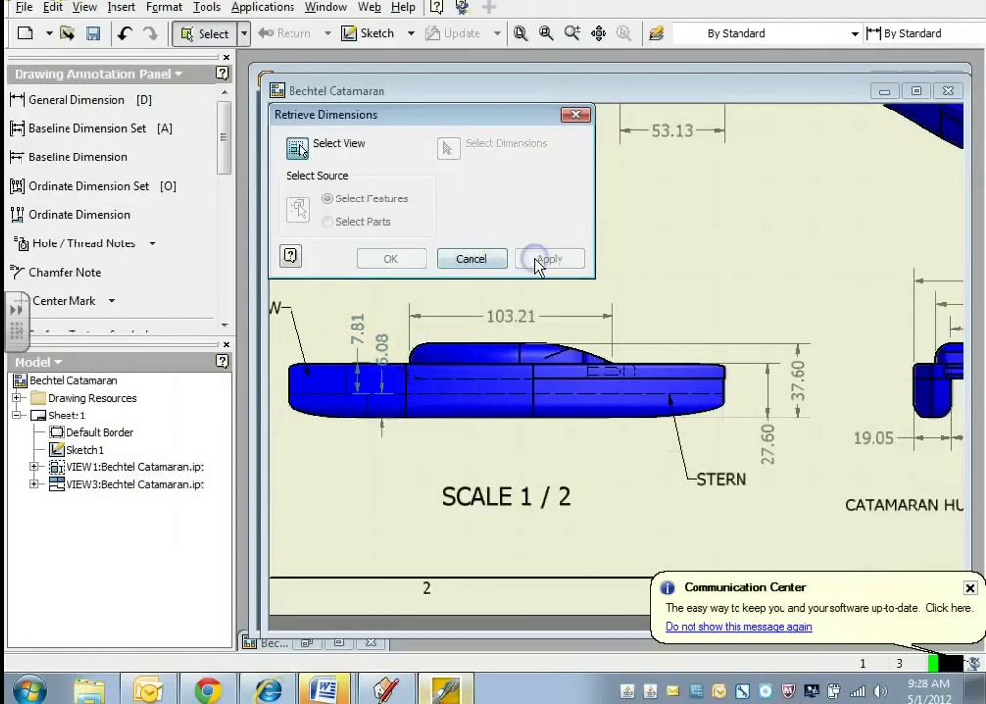
# Drag the 6.08 dimension below the hull, clear of the 7.81 dimension above the bow
pyautogui.click(471, 259)
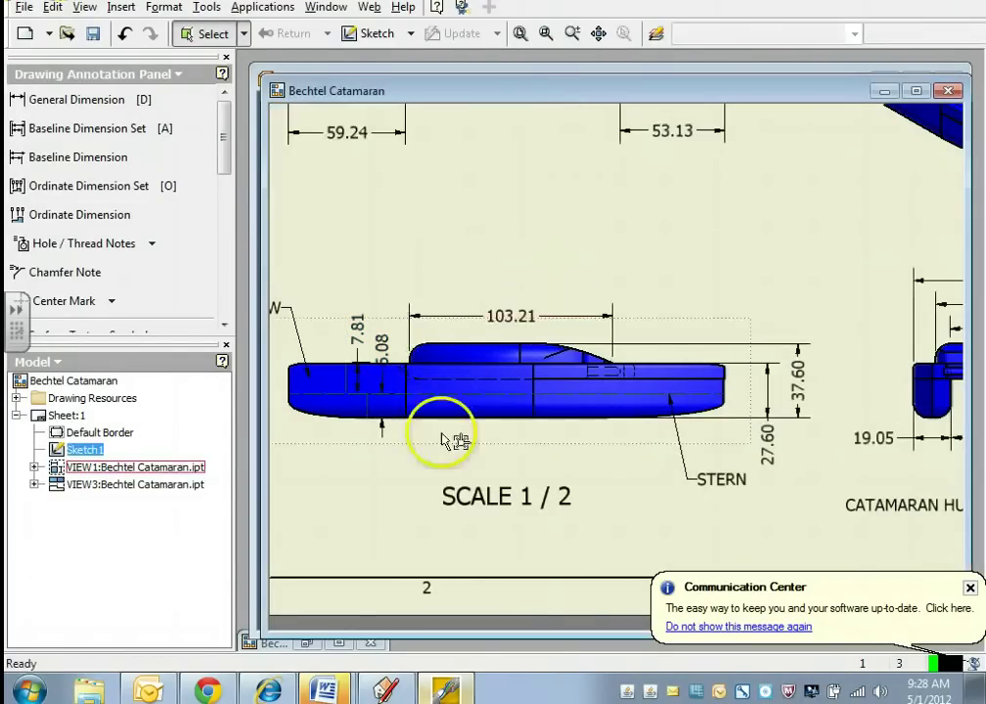
pyautogui.scroll(-2, 391, 396)
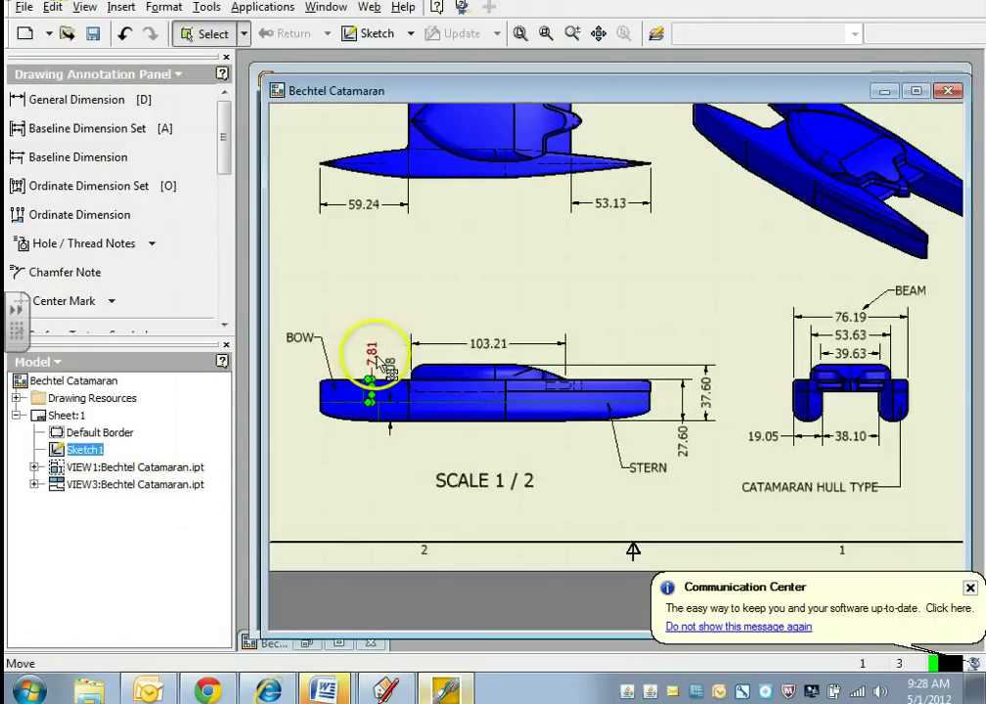
pyautogui.click(370, 356)
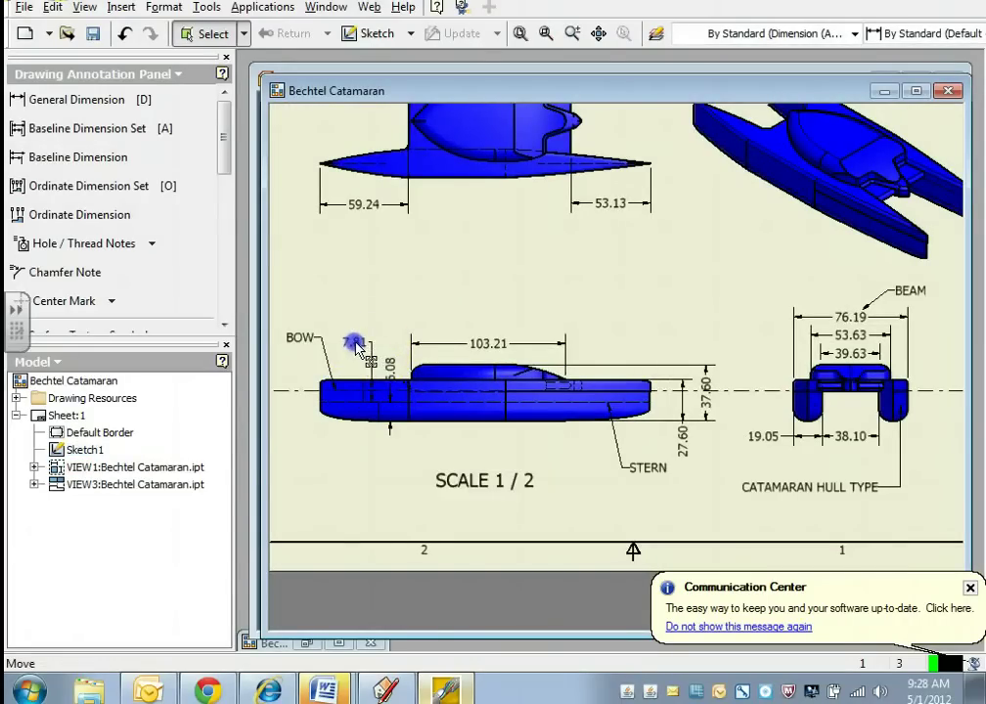
pyautogui.click(385, 424)
pyautogui.moveTo(391, 362); pyautogui.dragTo(409, 422)
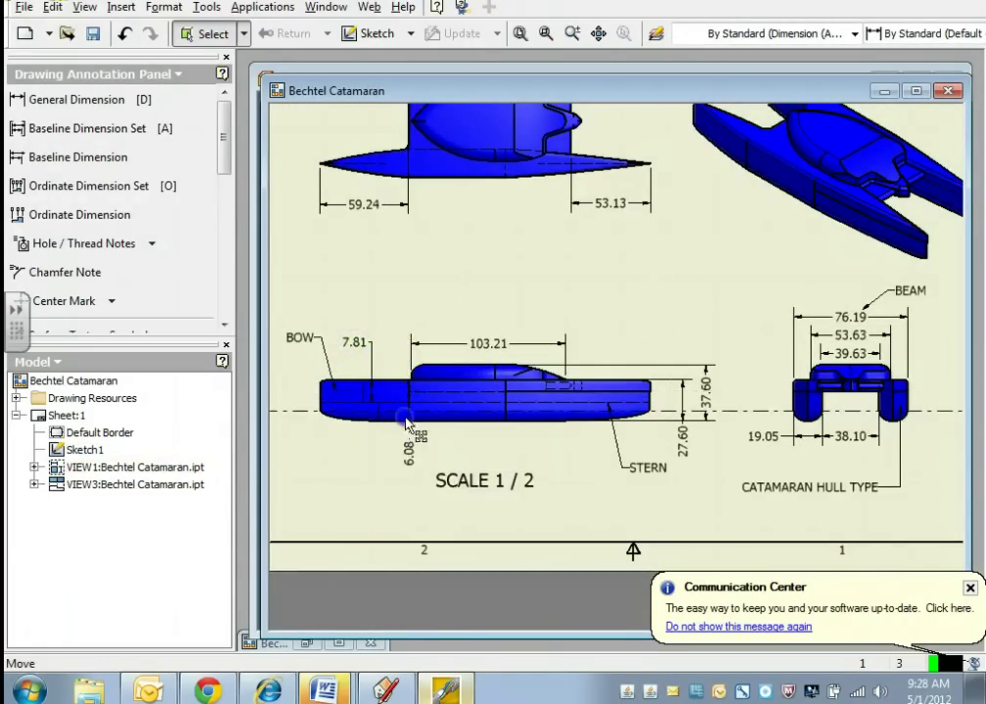
pyautogui.click(379, 472)
# Label the 7.81 and 6.08 bow dimensions with FREEBOARD and DRAFT leader notes
pyautogui.scroll(2, 369, 409)
pyautogui.scroll(-1, 370, 408)
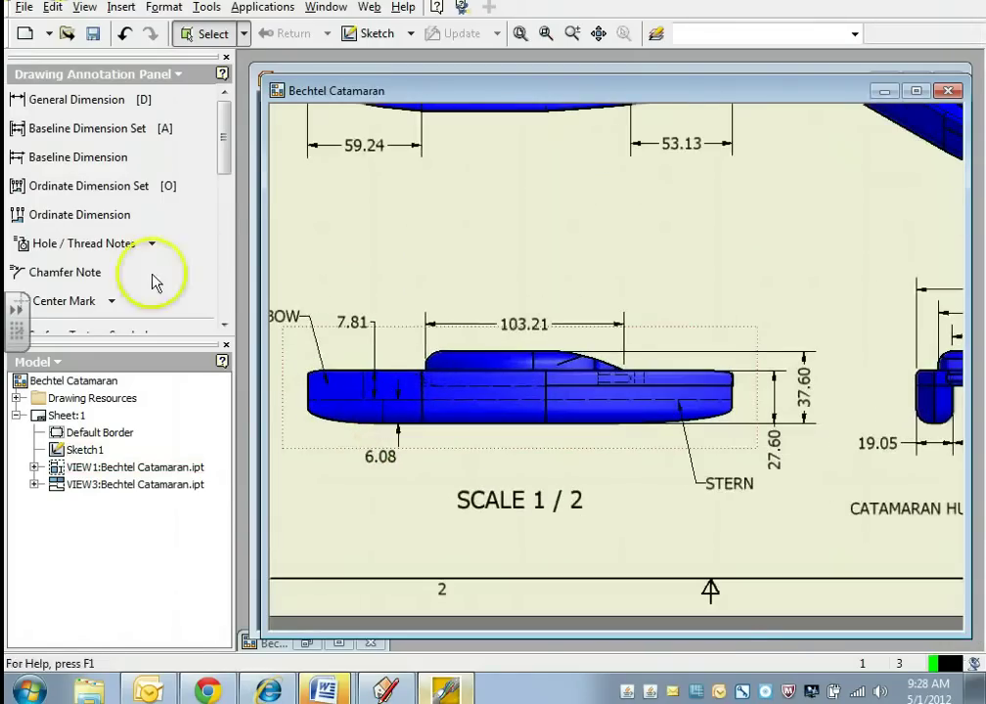
pyautogui.moveTo(225, 150); pyautogui.dragTo(231, 249)
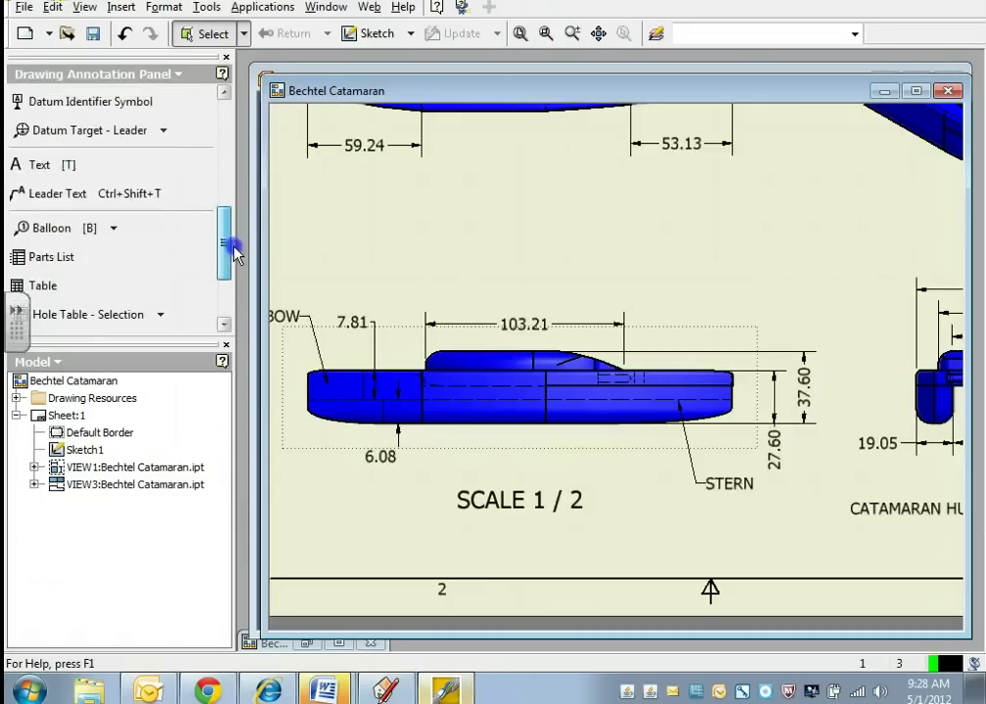
pyautogui.click(54, 194)
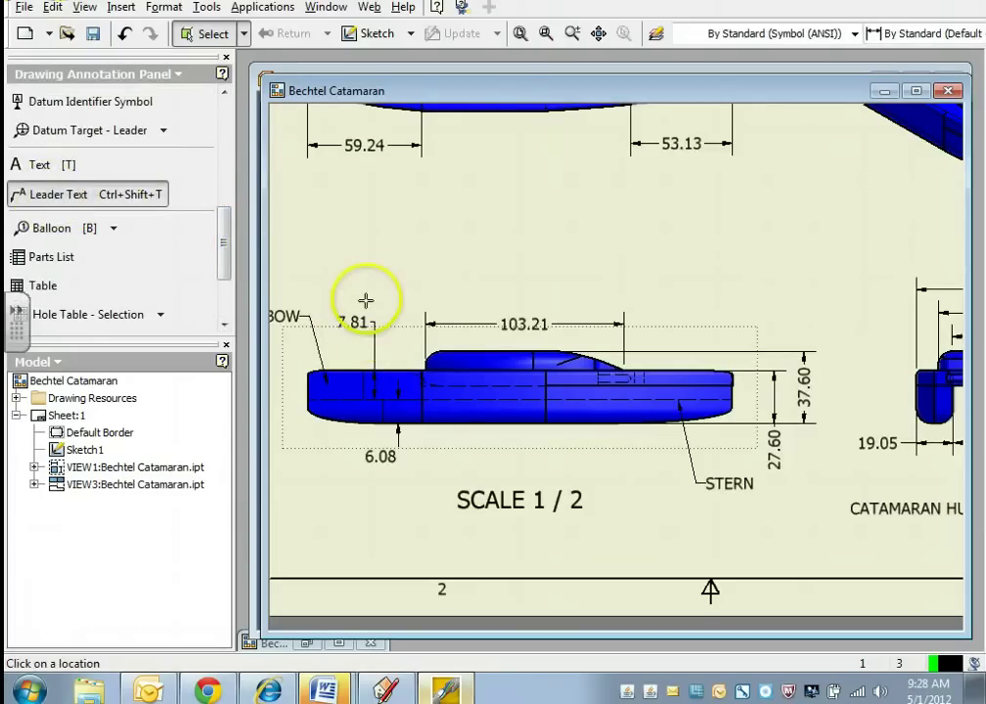
pyautogui.doubleClick(393, 271)
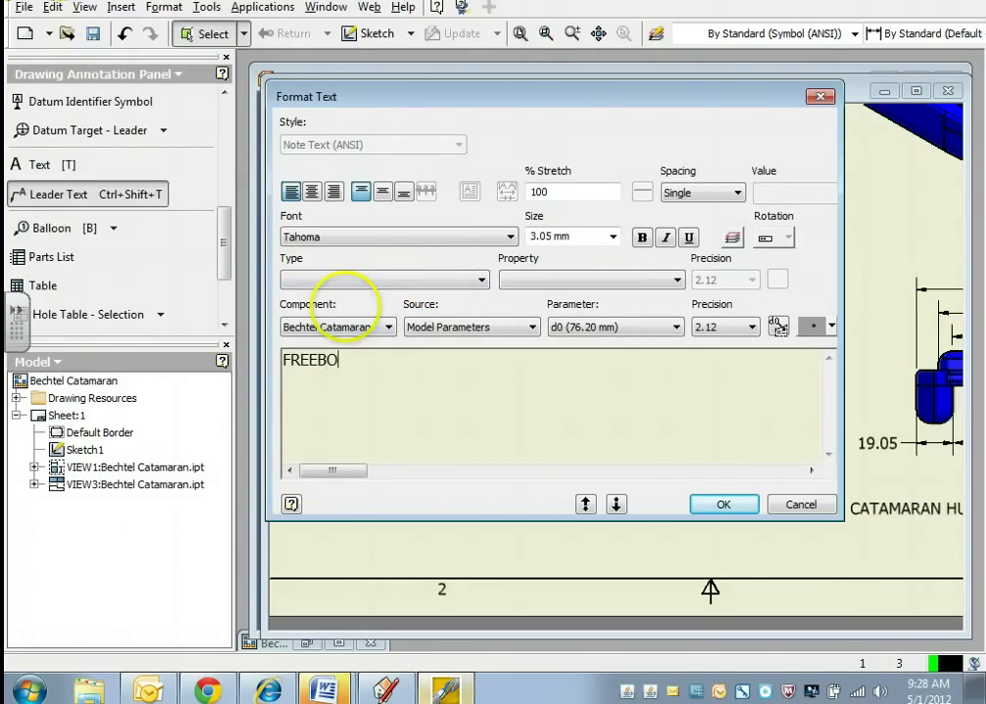
pyautogui.click(724, 504)
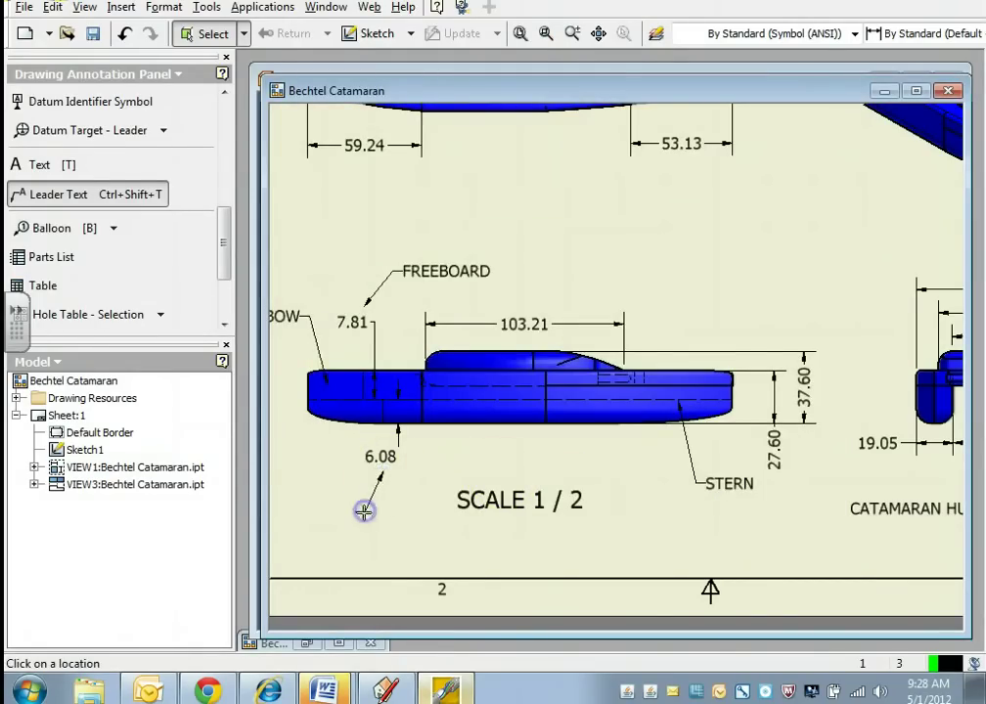
pyautogui.doubleClick(364, 510)
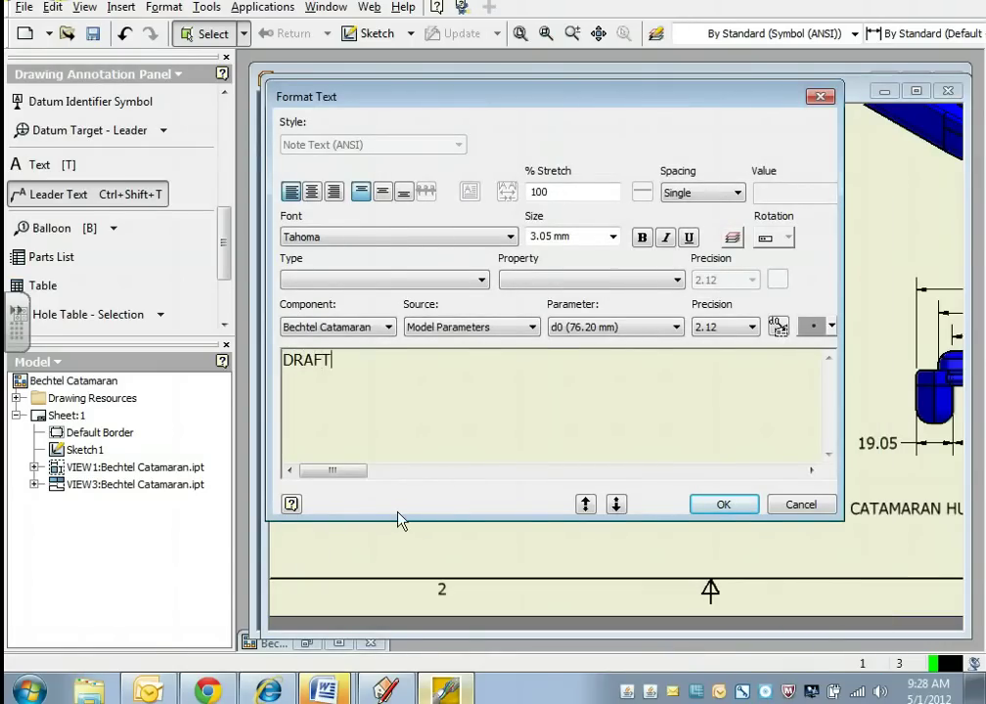
pyautogui.click(700, 504)
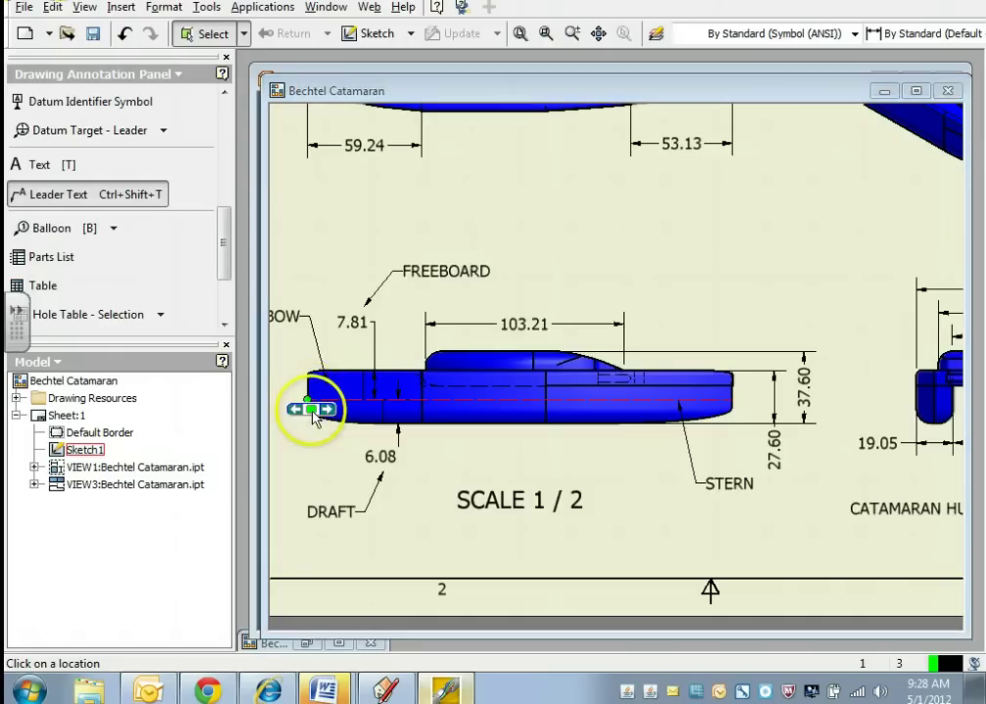
pyautogui.click(309, 399)
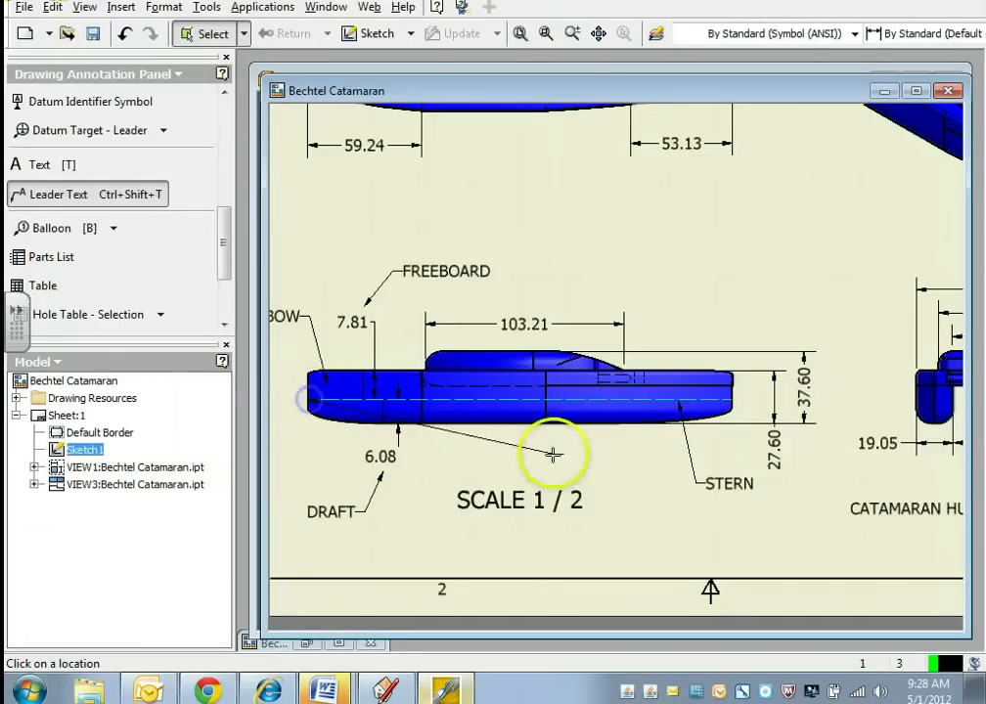
# Dimension the waterline from bow to stern as 220.67 below the hull
pyautogui.press('Escape')
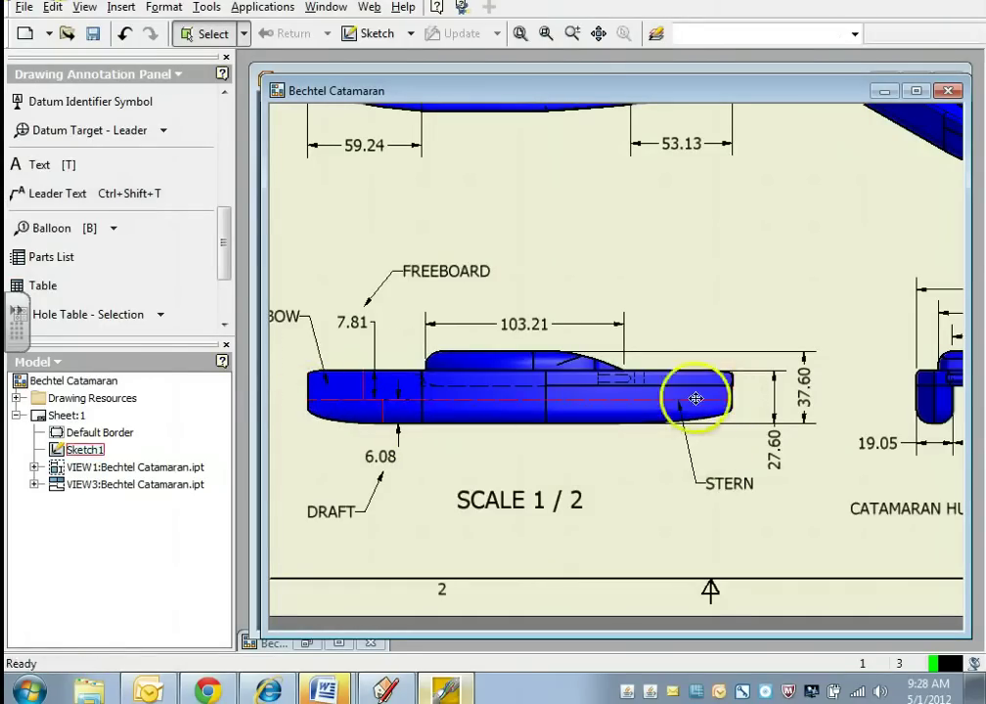
pyautogui.click(309, 400)
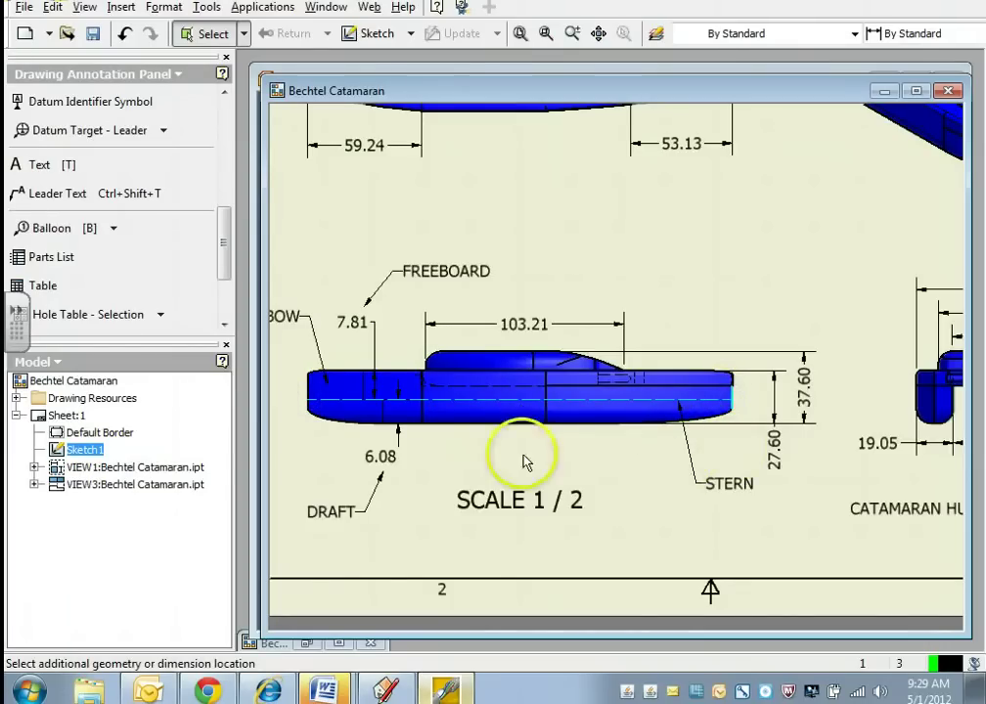
pyautogui.click(733, 389)
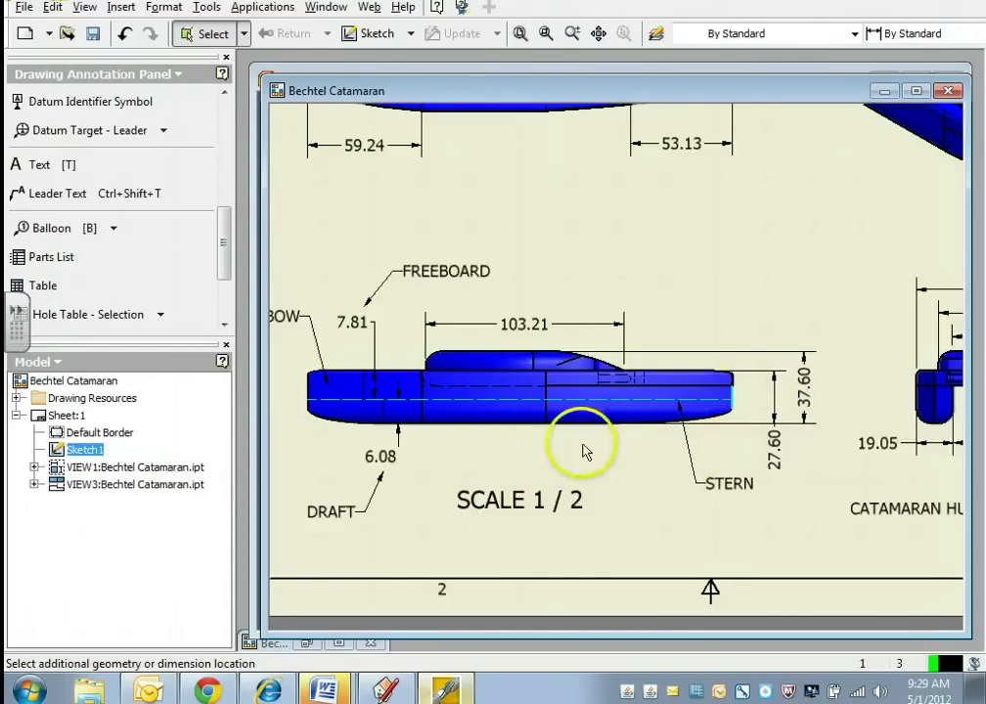
pyautogui.press('Escape')
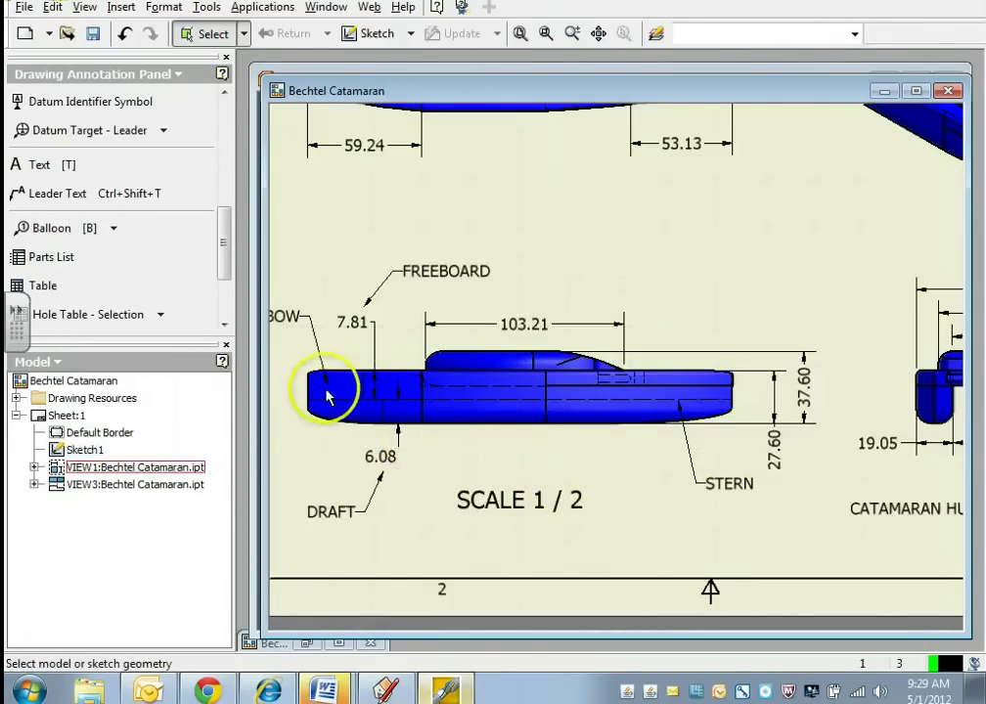
pyautogui.click(311, 388)
pyautogui.click(733, 396)
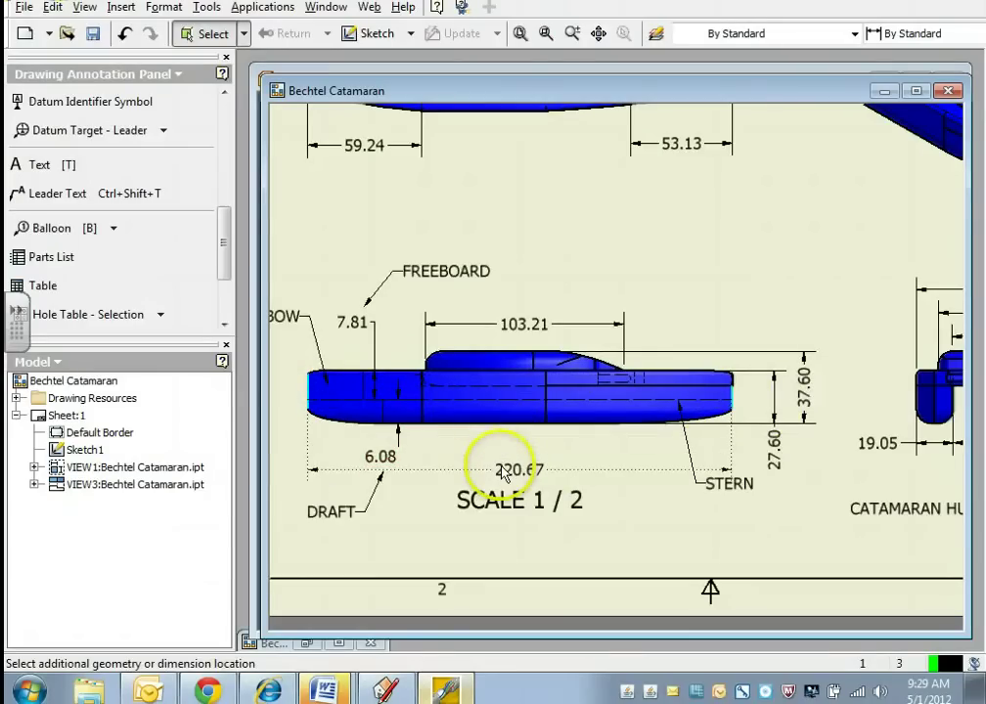
pyautogui.click(501, 471)
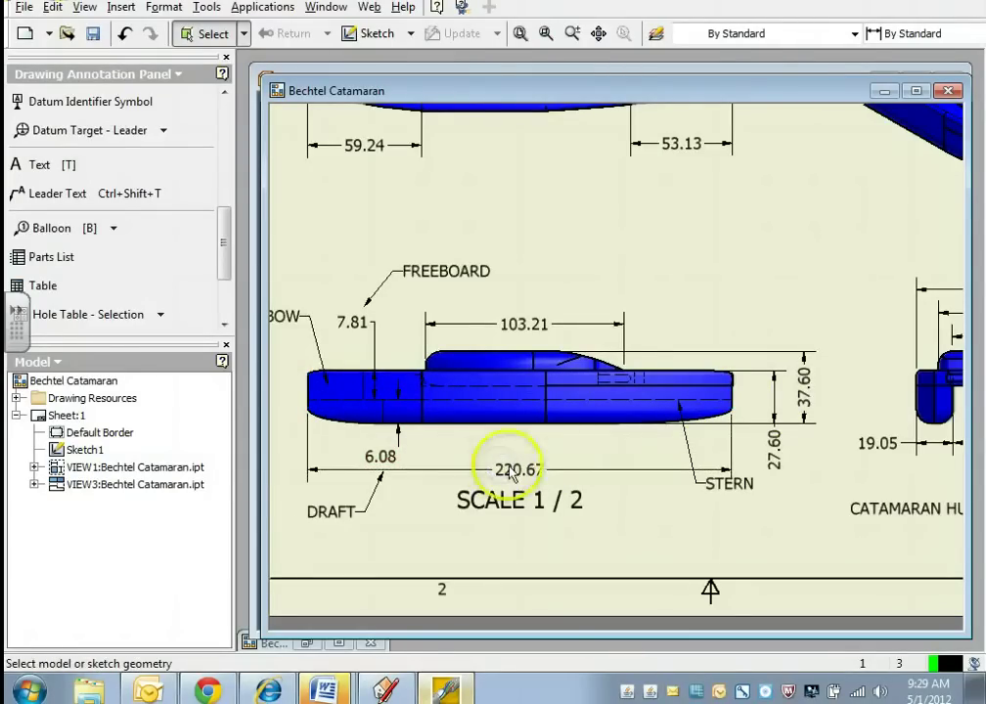
# Add an LWL leader note beside the 220.67 dimension
pyautogui.click(22, 194)
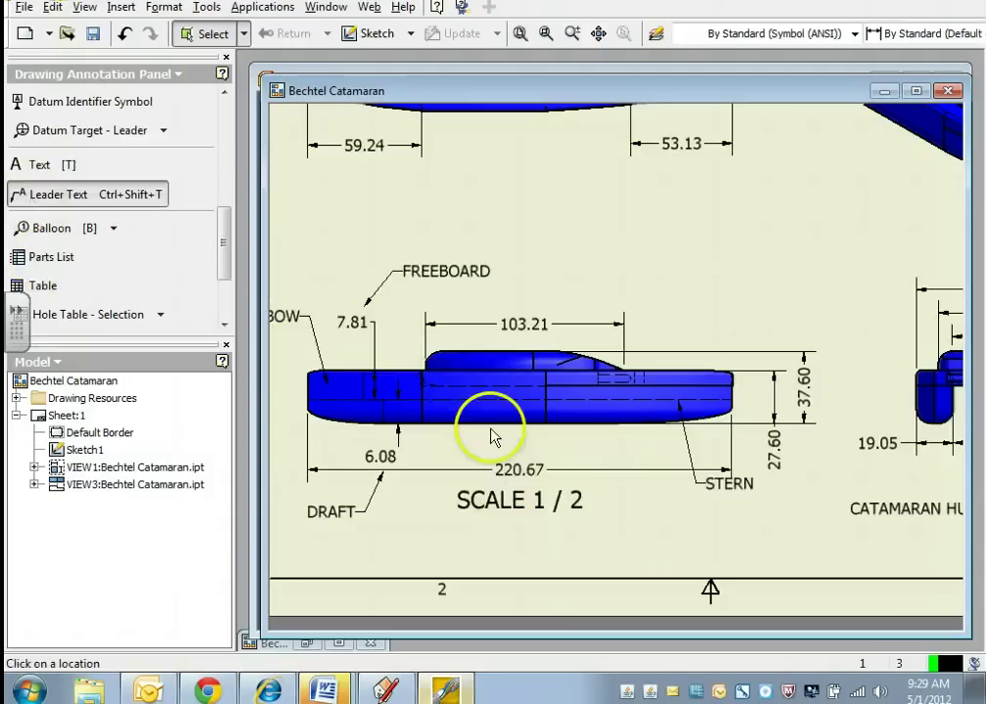
pyautogui.doubleClick(596, 442)
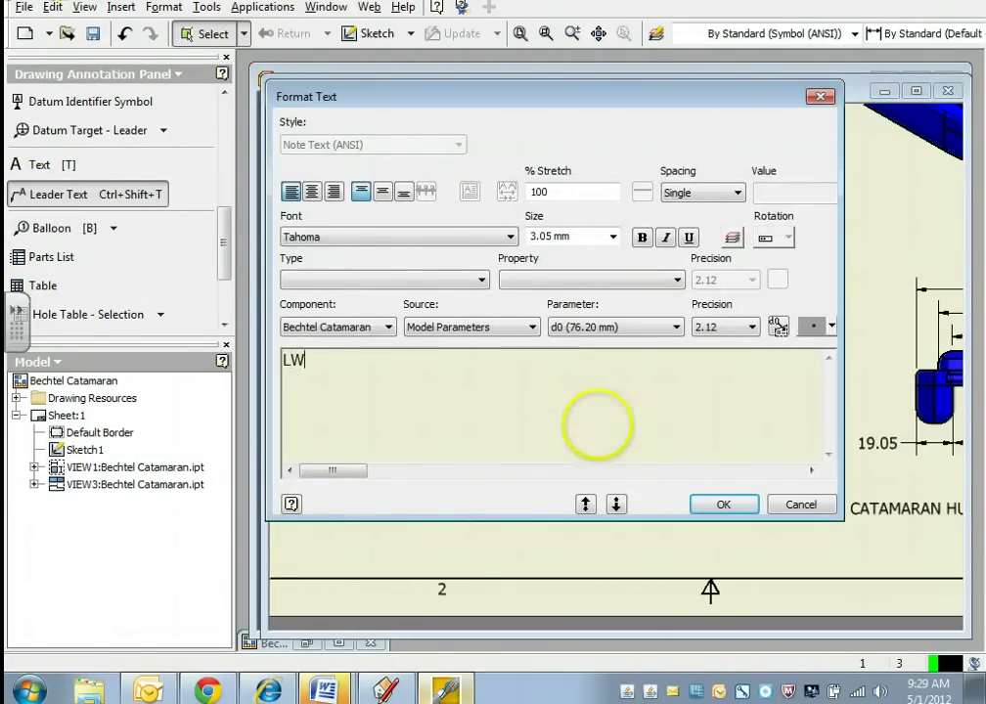
pyautogui.click(699, 503)
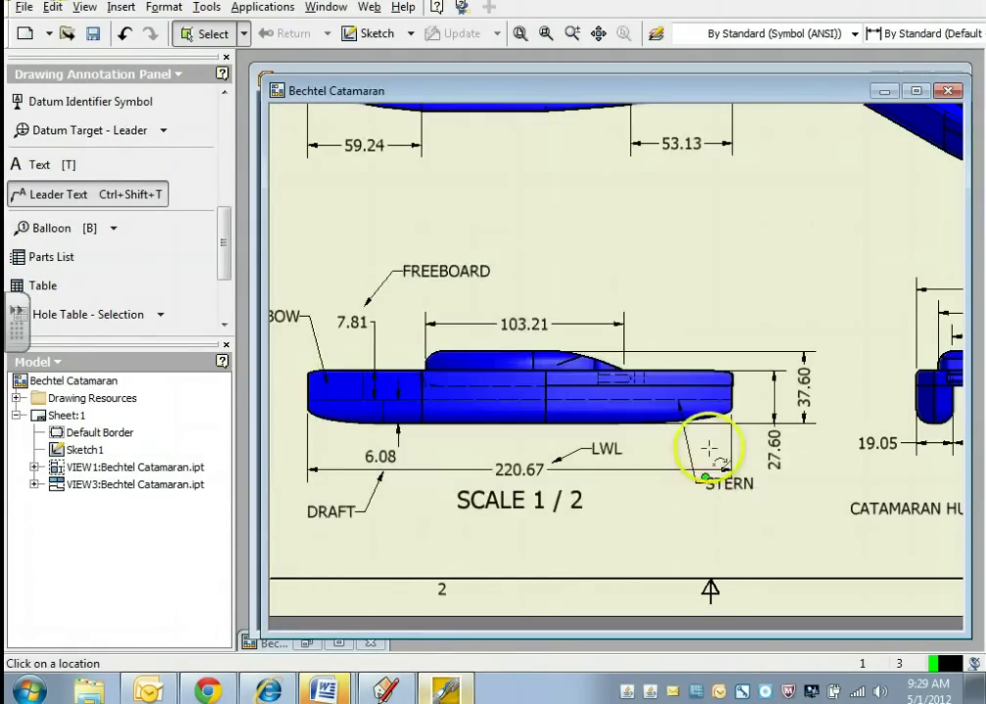
pyautogui.scroll(-5, 692, 490)
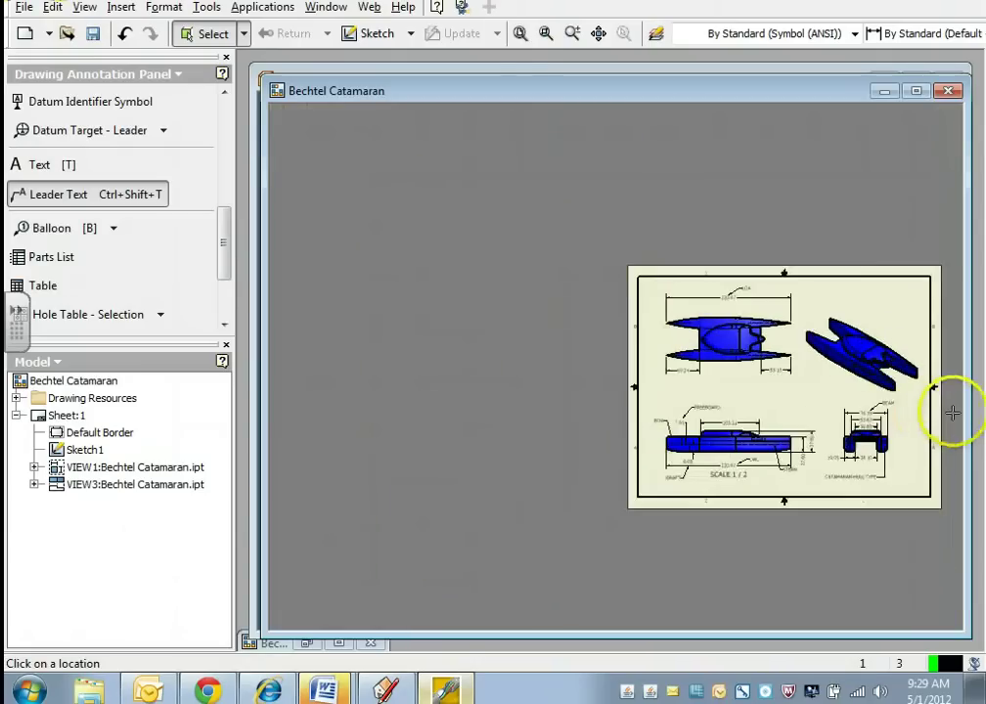
# Place the designer's name at the sheet's top right in bold 6.10 mm TechnicBold text
pyautogui.scroll(2, 939, 414)
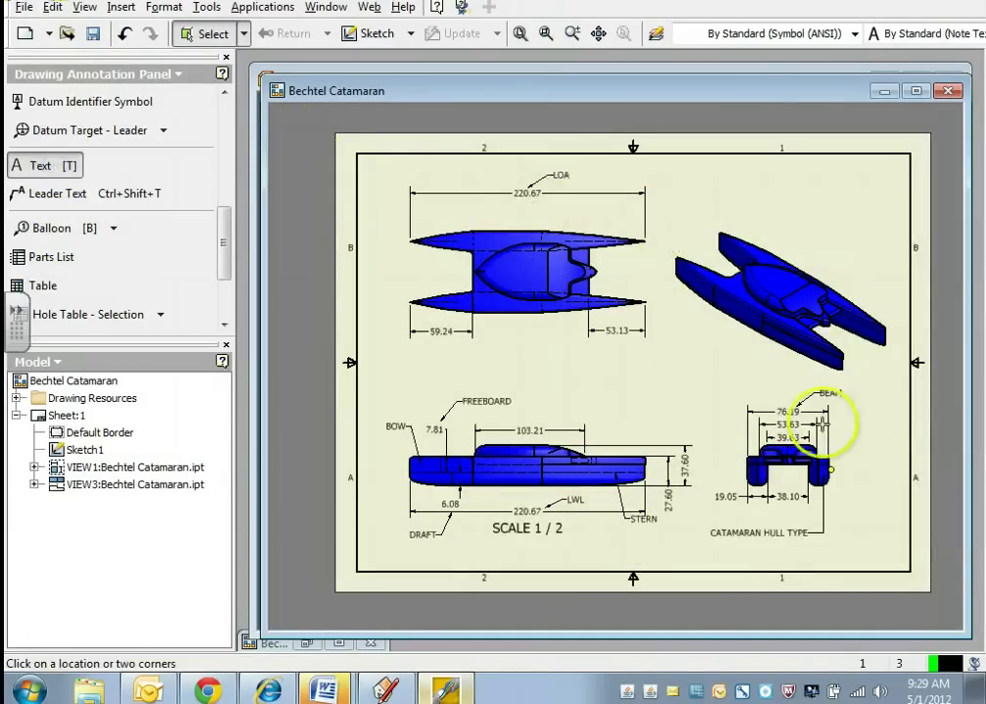
pyautogui.click(771, 199)
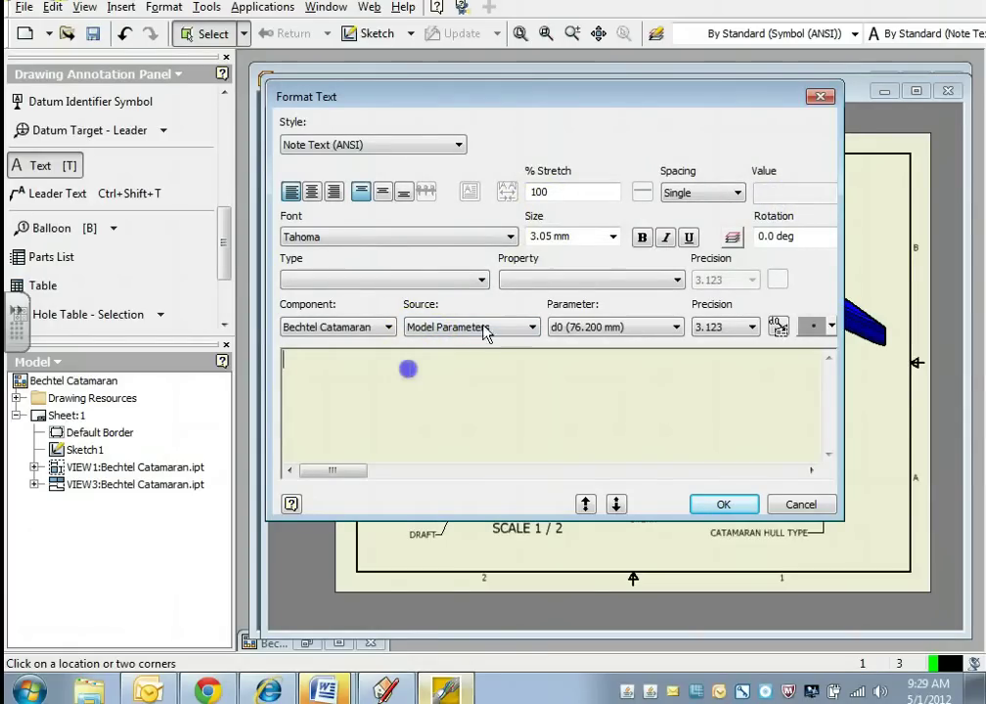
pyautogui.click(613, 237)
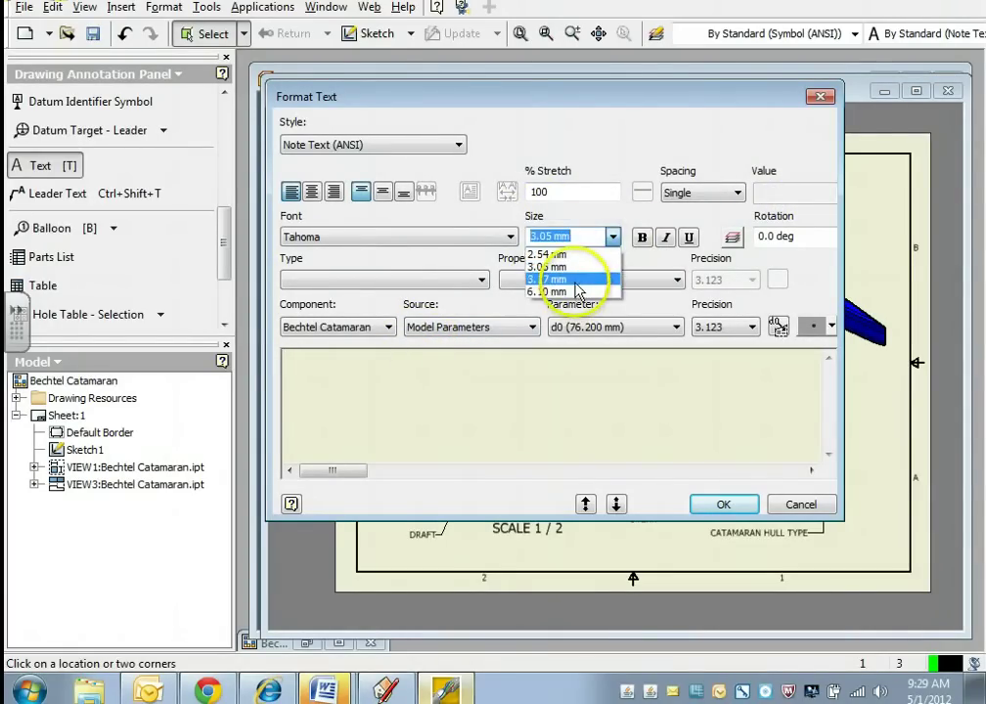
pyautogui.click(577, 291)
pyautogui.click(642, 238)
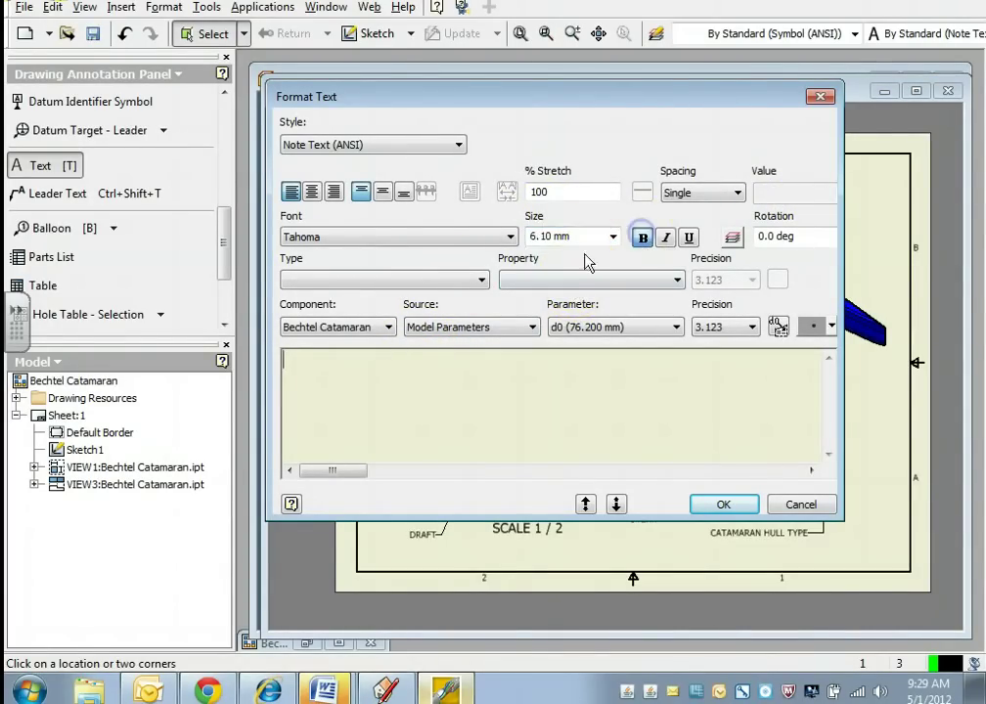
pyautogui.click(447, 238)
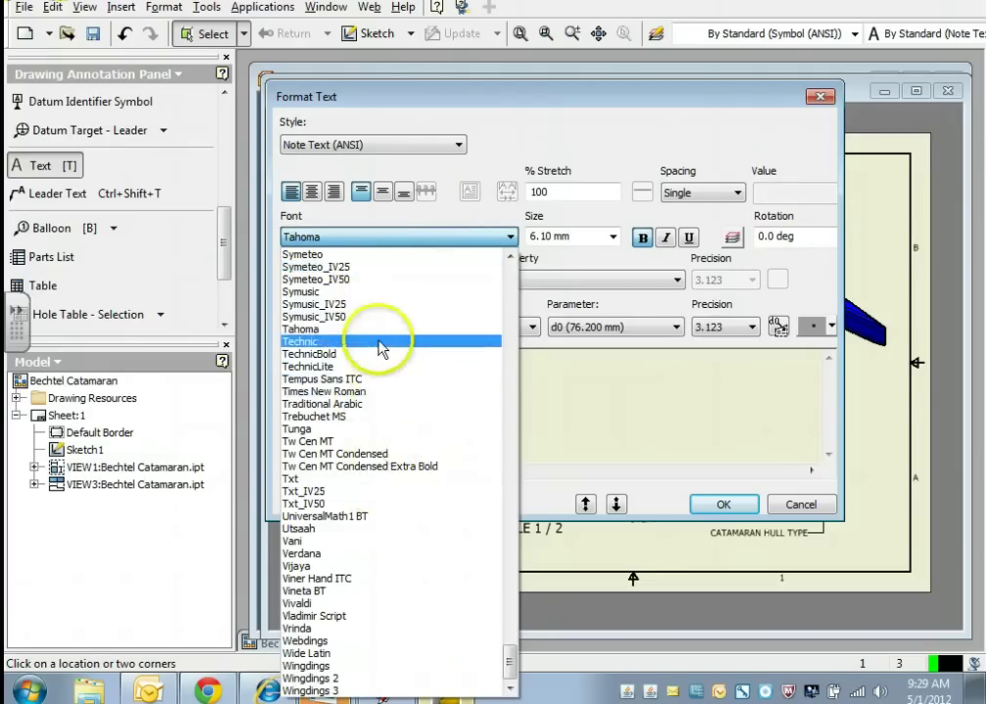
pyautogui.click(380, 354)
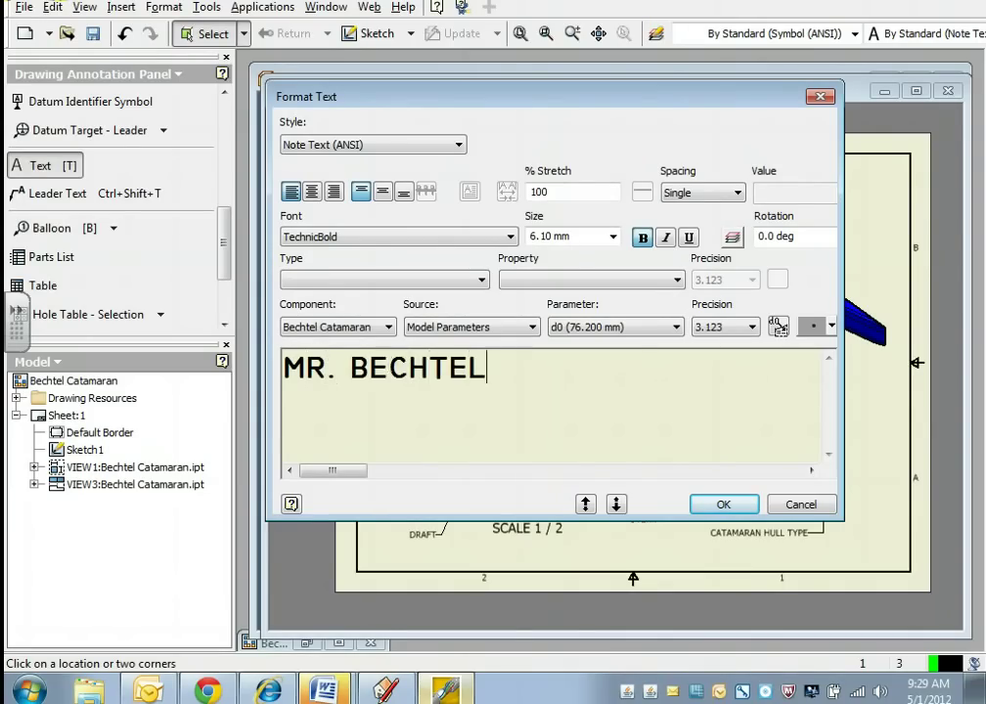
pyautogui.click(702, 505)
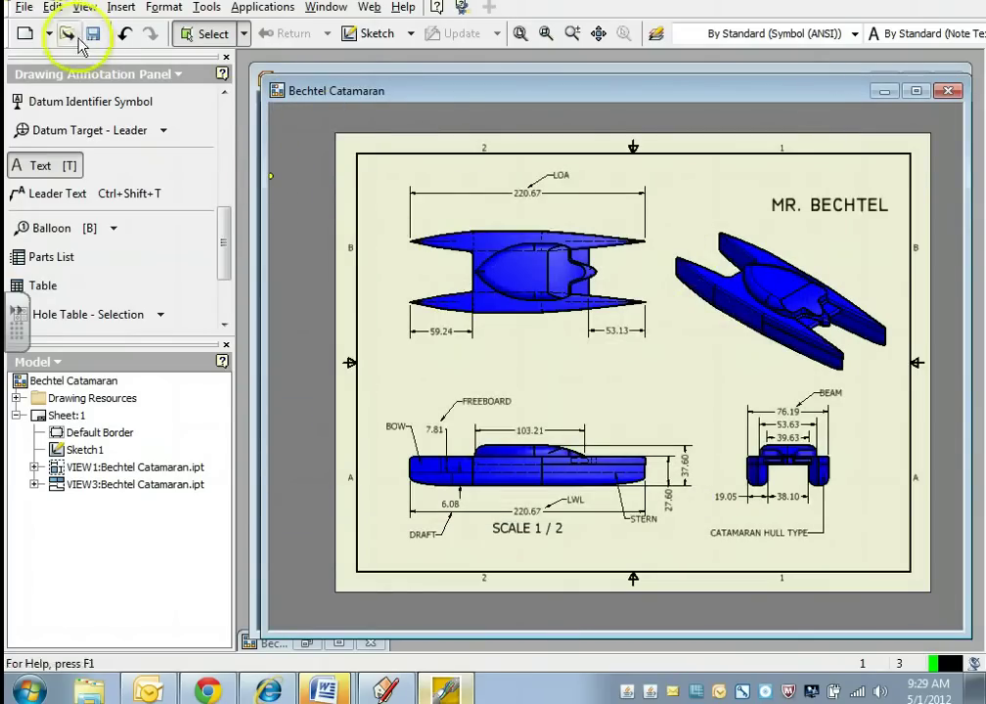
# Configure Print Setup for the Lab 165 printer on Letter paper in landscape orientation
pyautogui.click(24, 8)
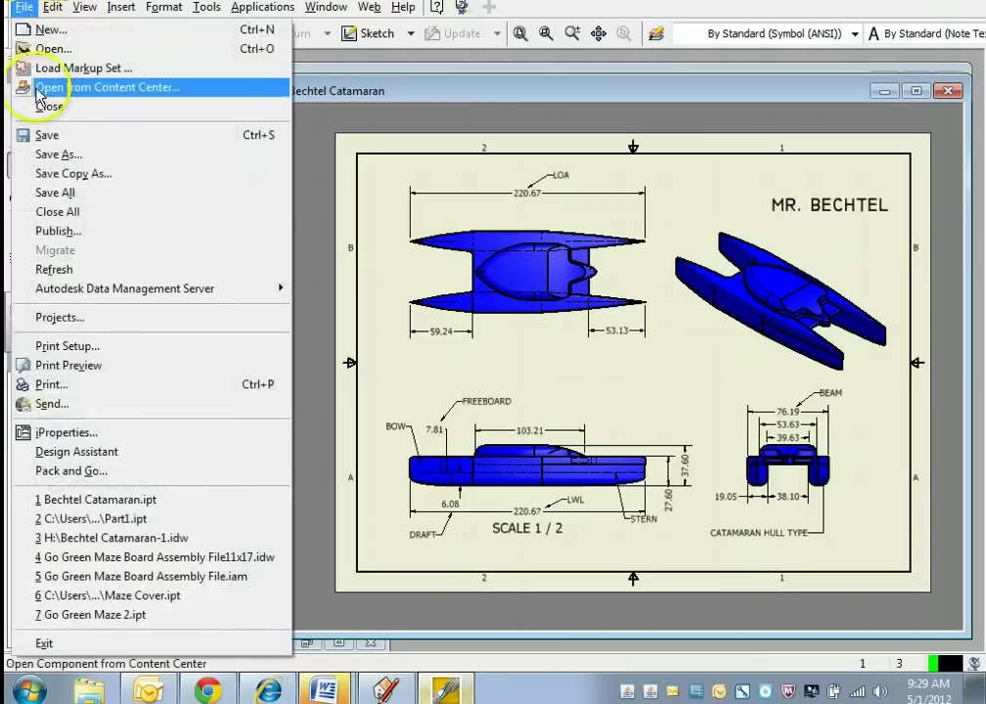
pyautogui.click(72, 345)
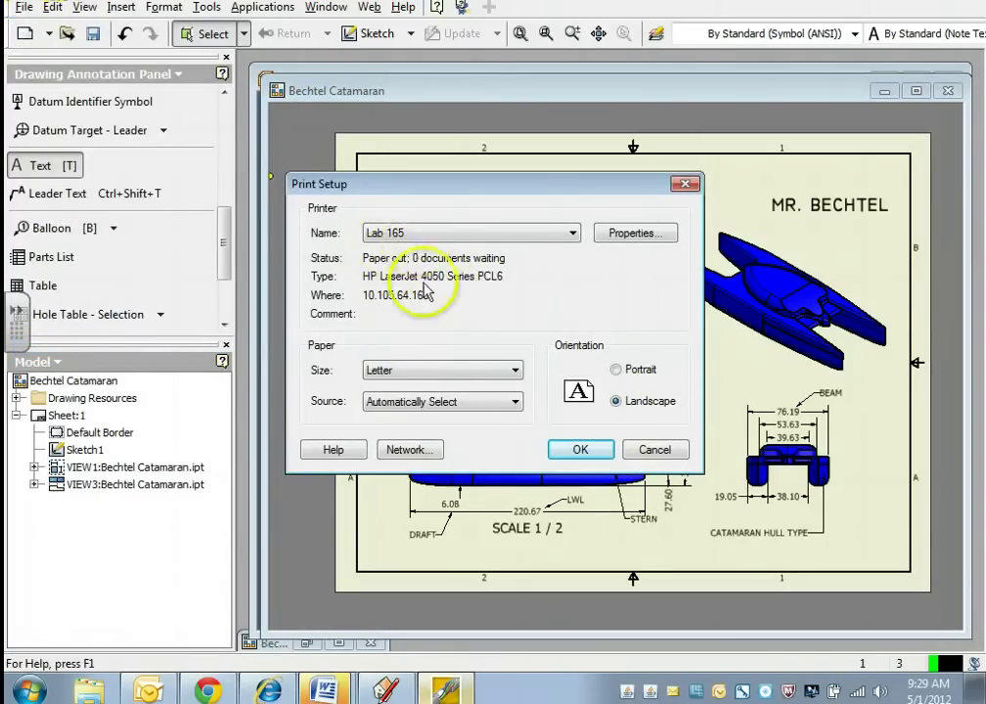
pyautogui.click(577, 452)
pyautogui.click(583, 449)
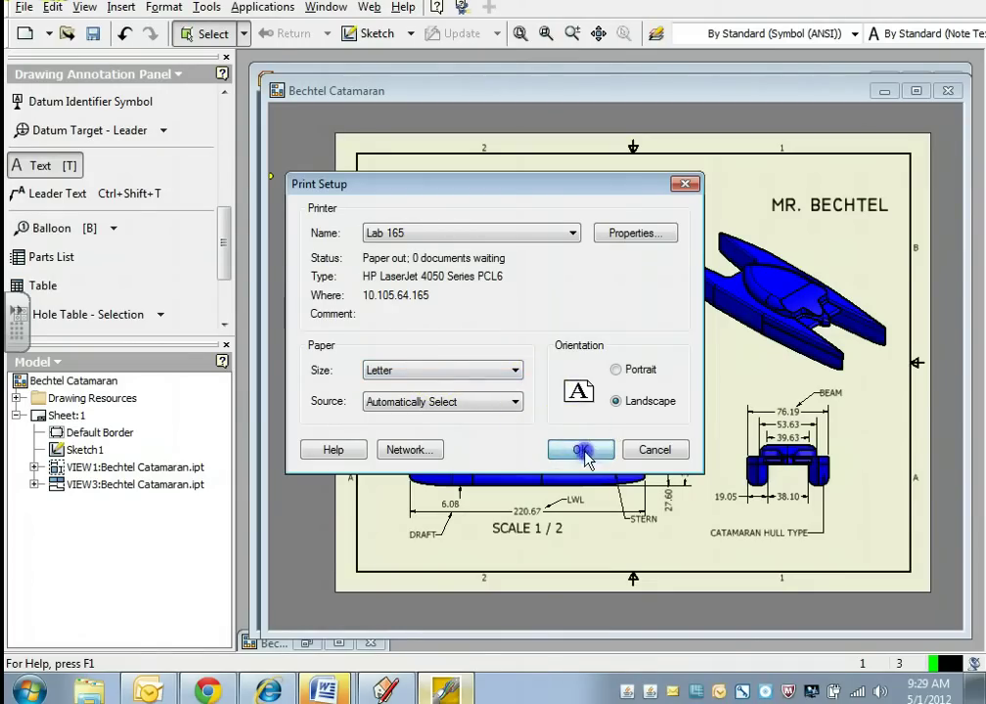
pyautogui.click(22, 7)
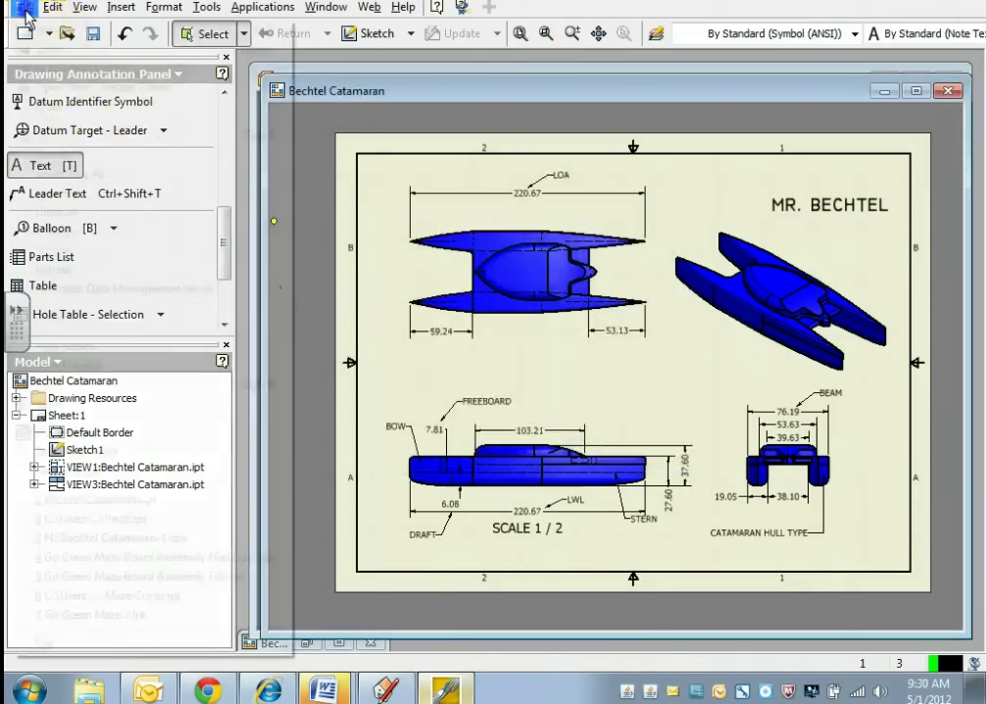
# Preview the Bechtel Catamaran sheet and print 1 copy of the current sheet at Model 1:1
pyautogui.click(82, 367)
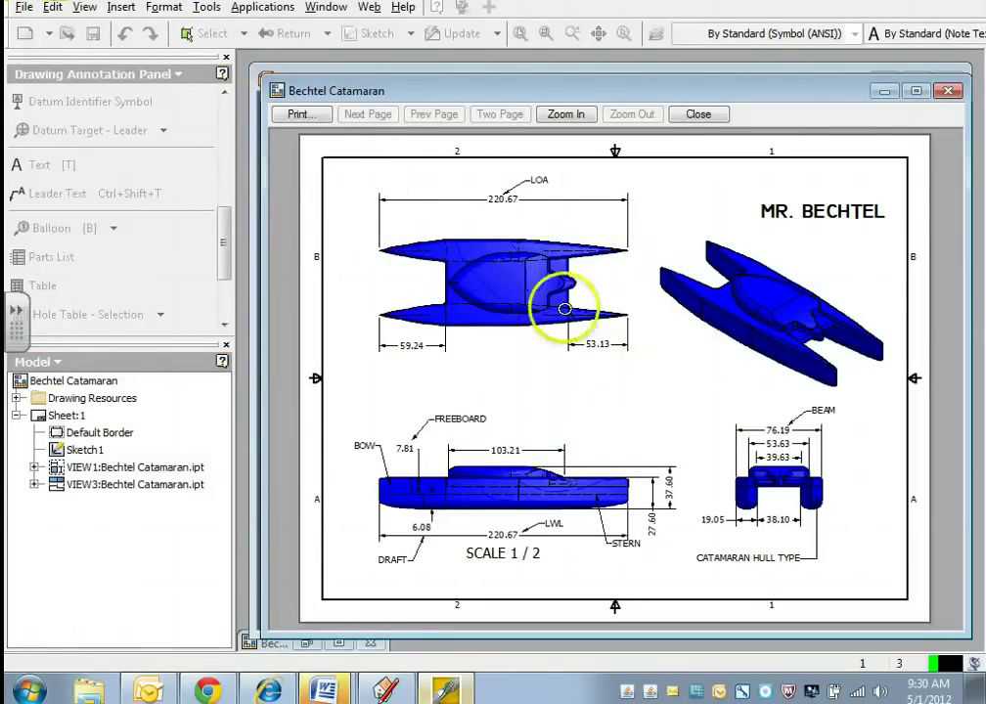
pyautogui.click(299, 116)
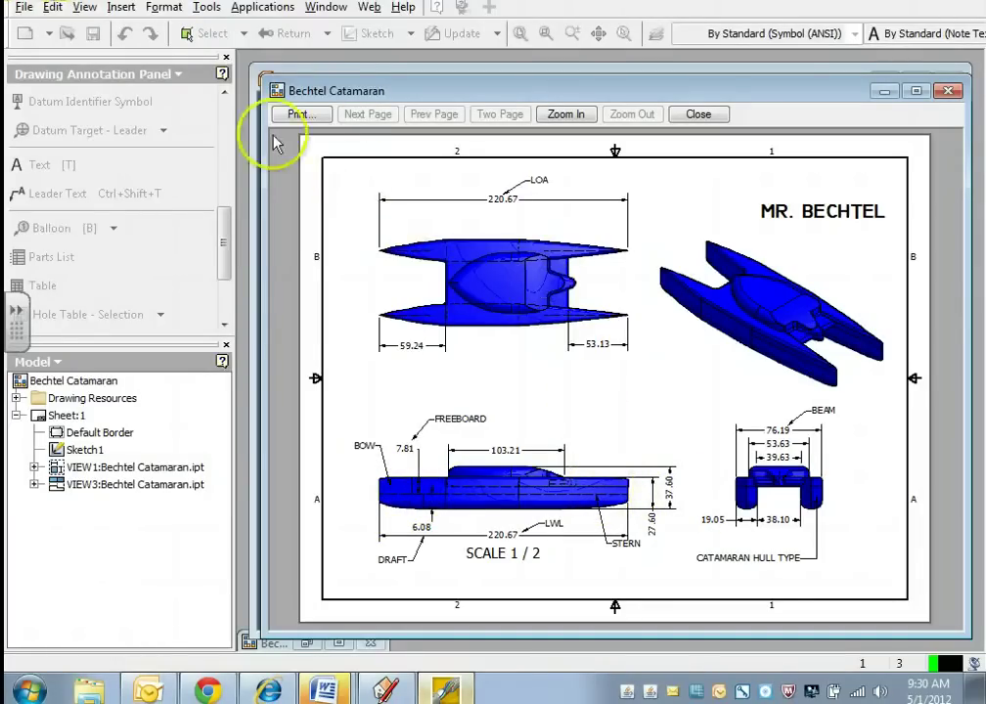
pyautogui.click(303, 116)
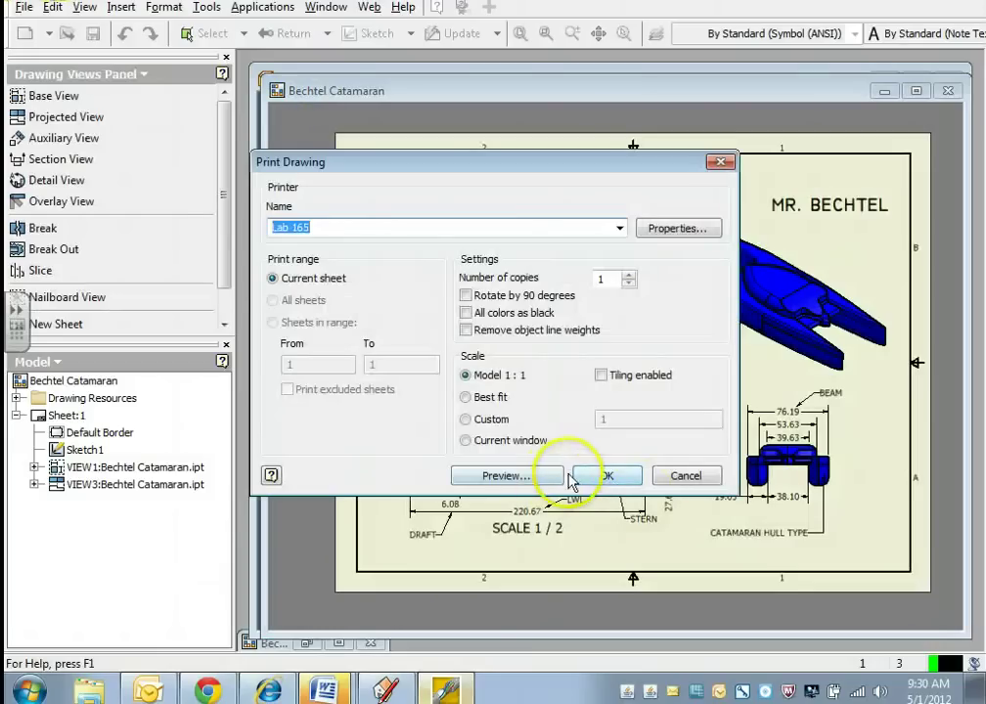
pyautogui.click(588, 472)
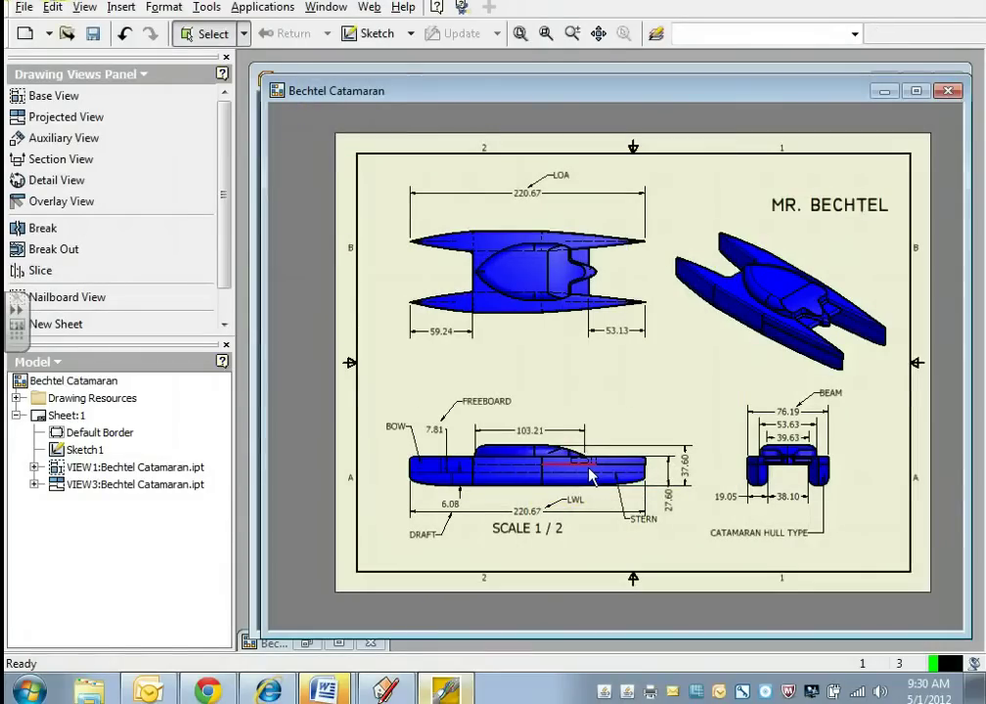
pyautogui.click(590, 480)
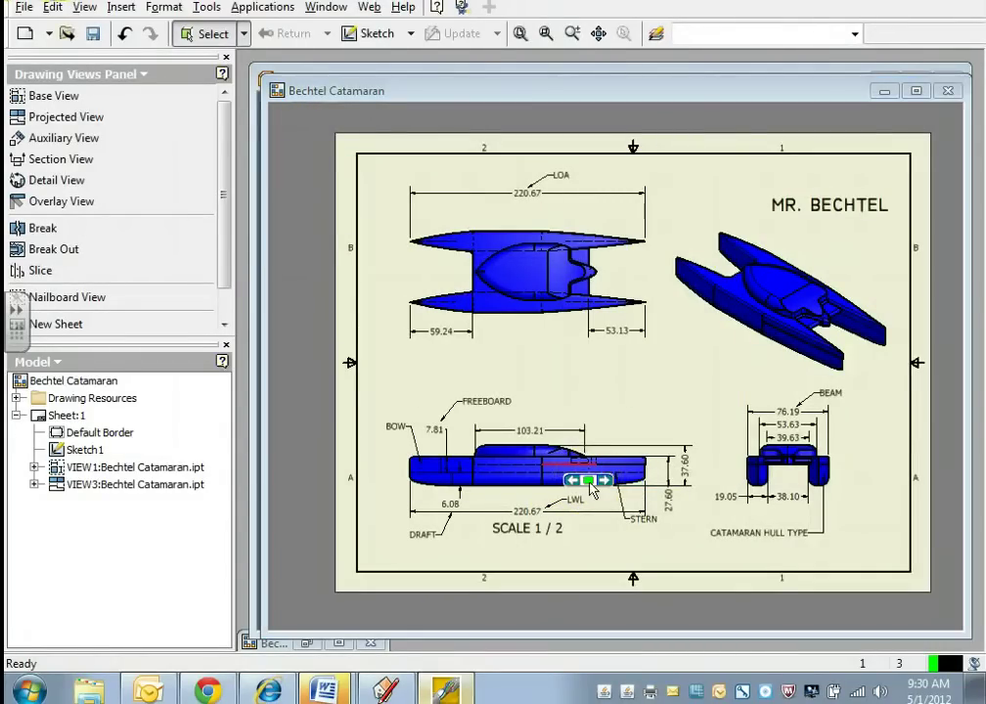